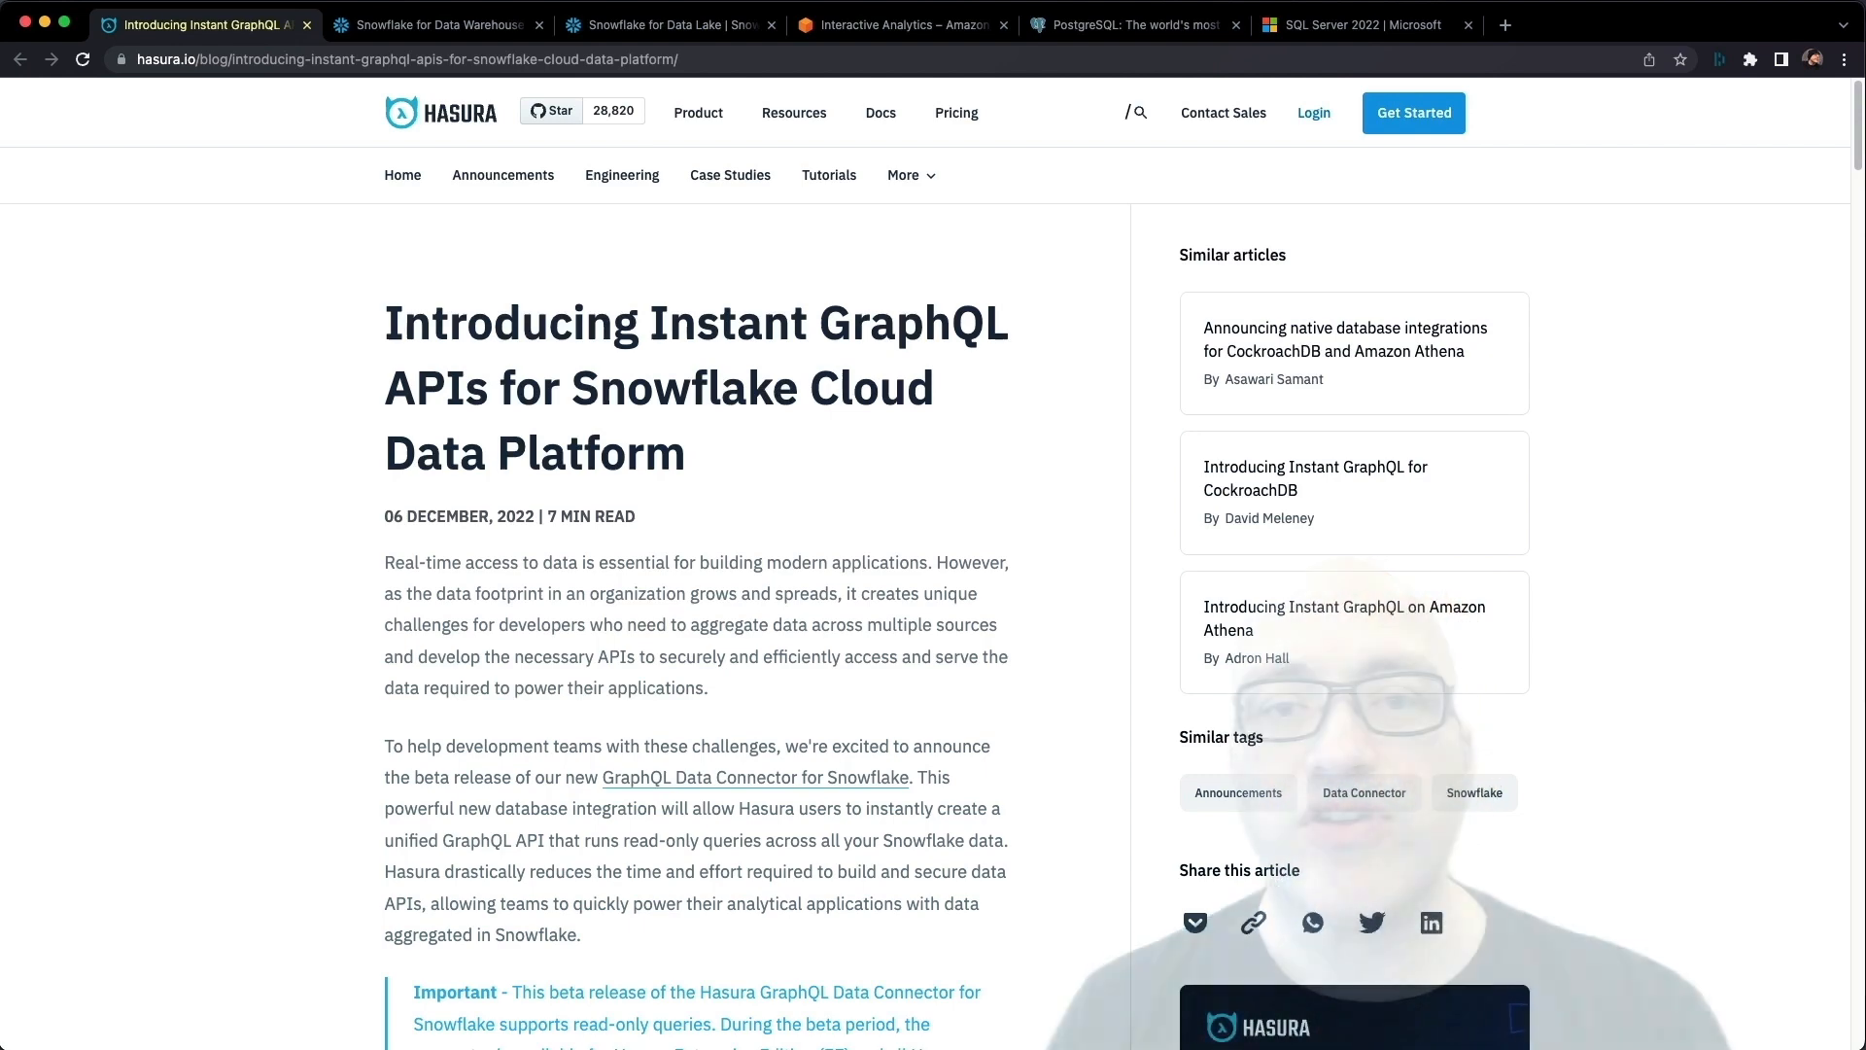
- Look through the open pages on Snowflake data warehouse and data lakes, Amazon Athena, PostgreSQL and SQL Server 2022
key("ctrl+Tab")
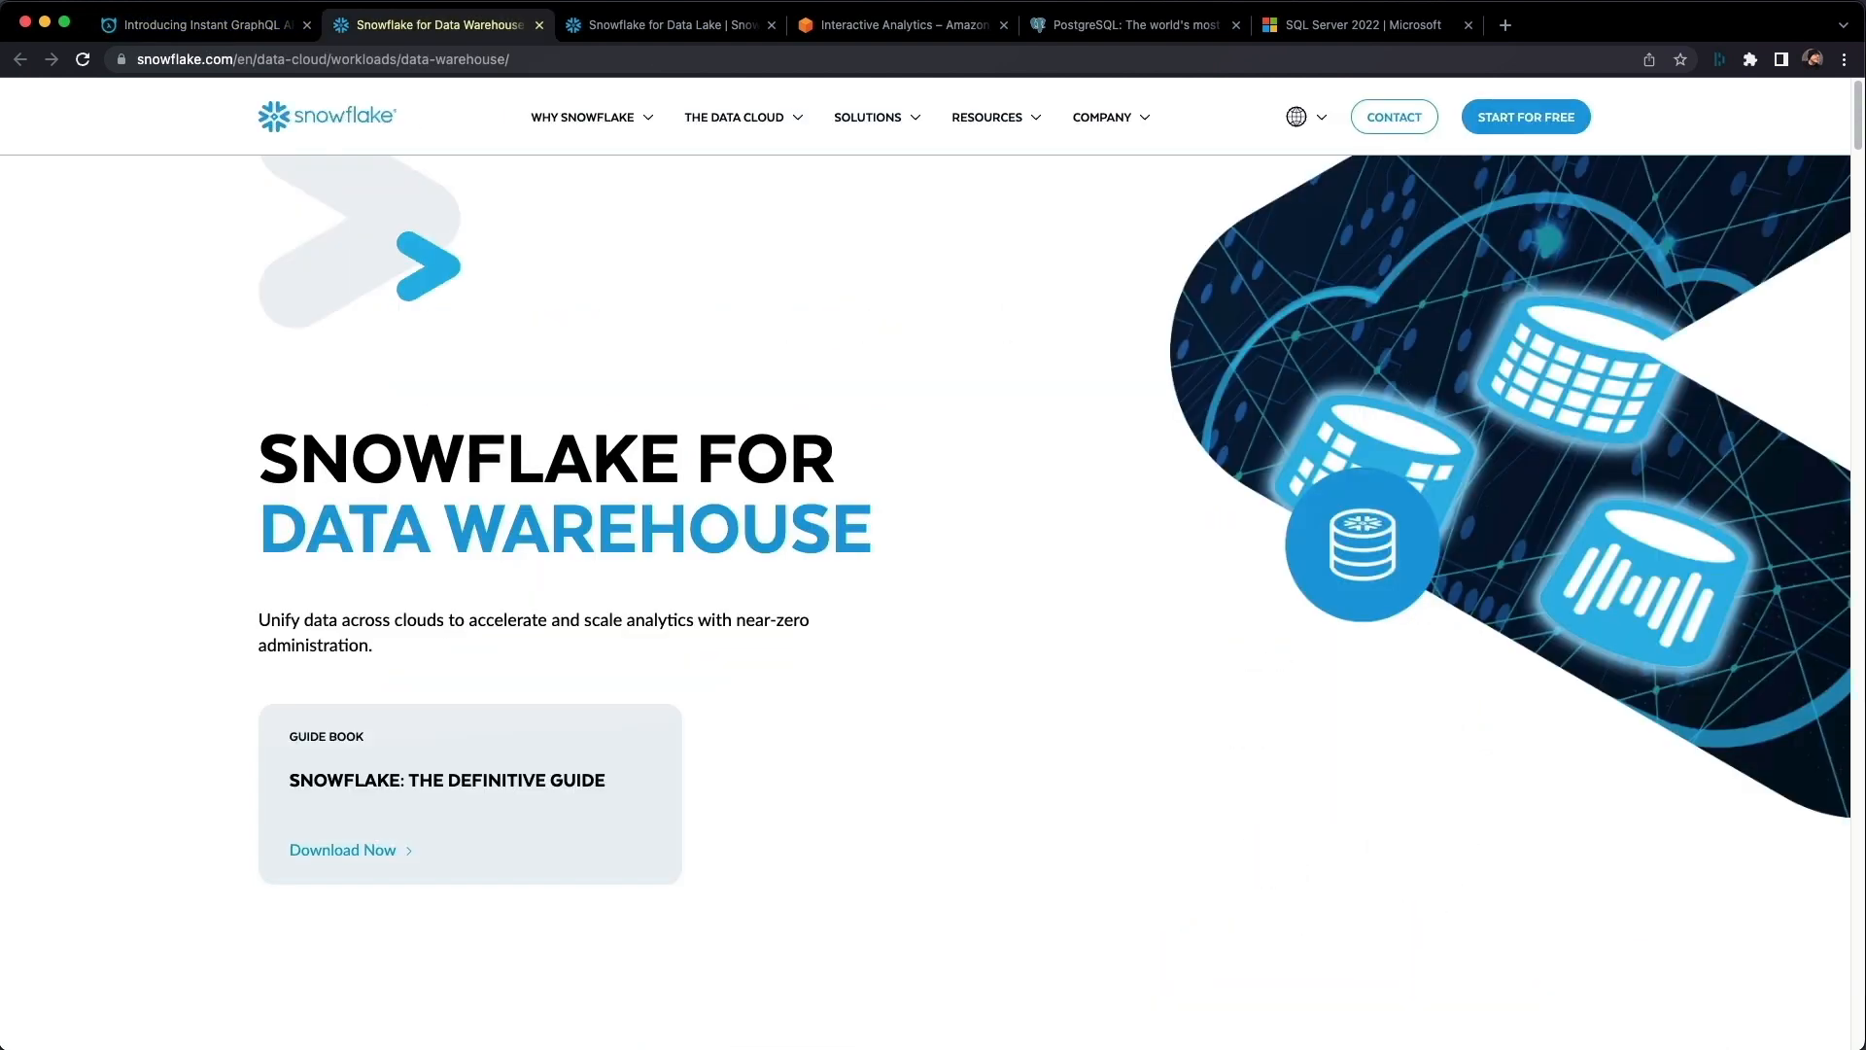
key("ctrl+Tab")
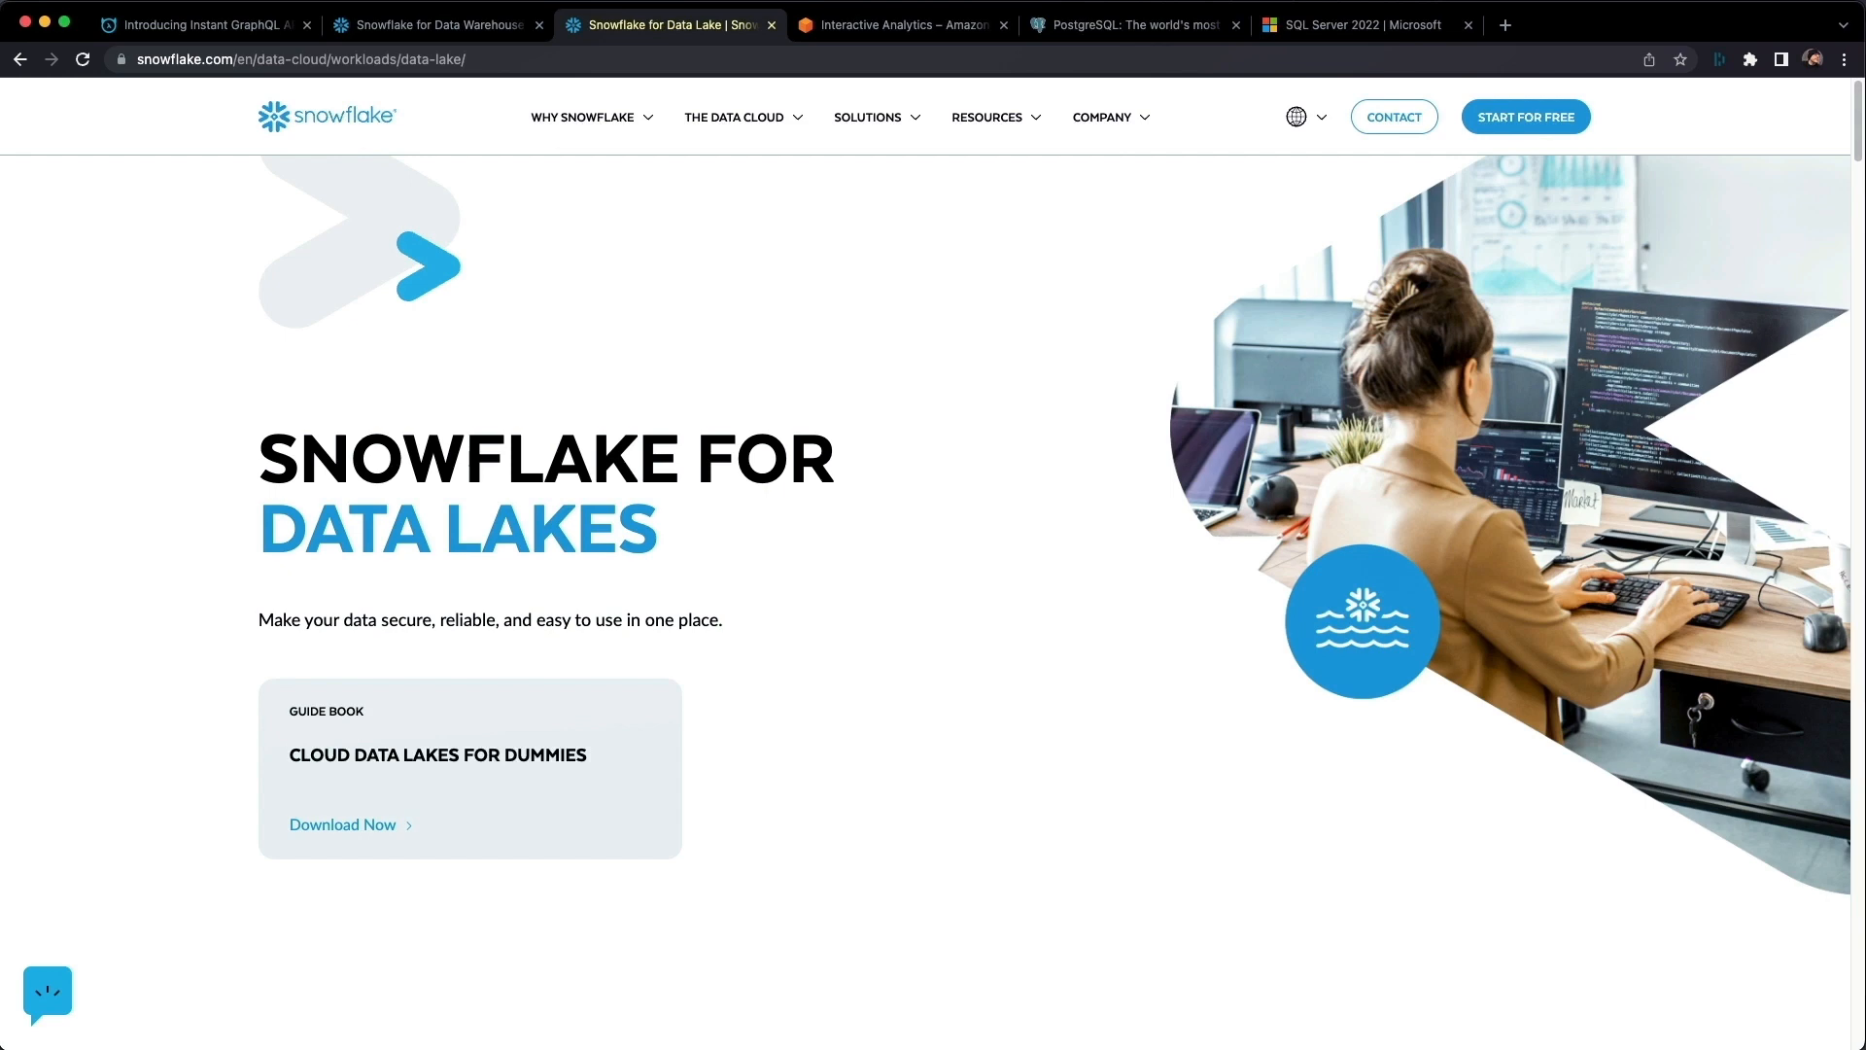
key("ctrl+Tab")
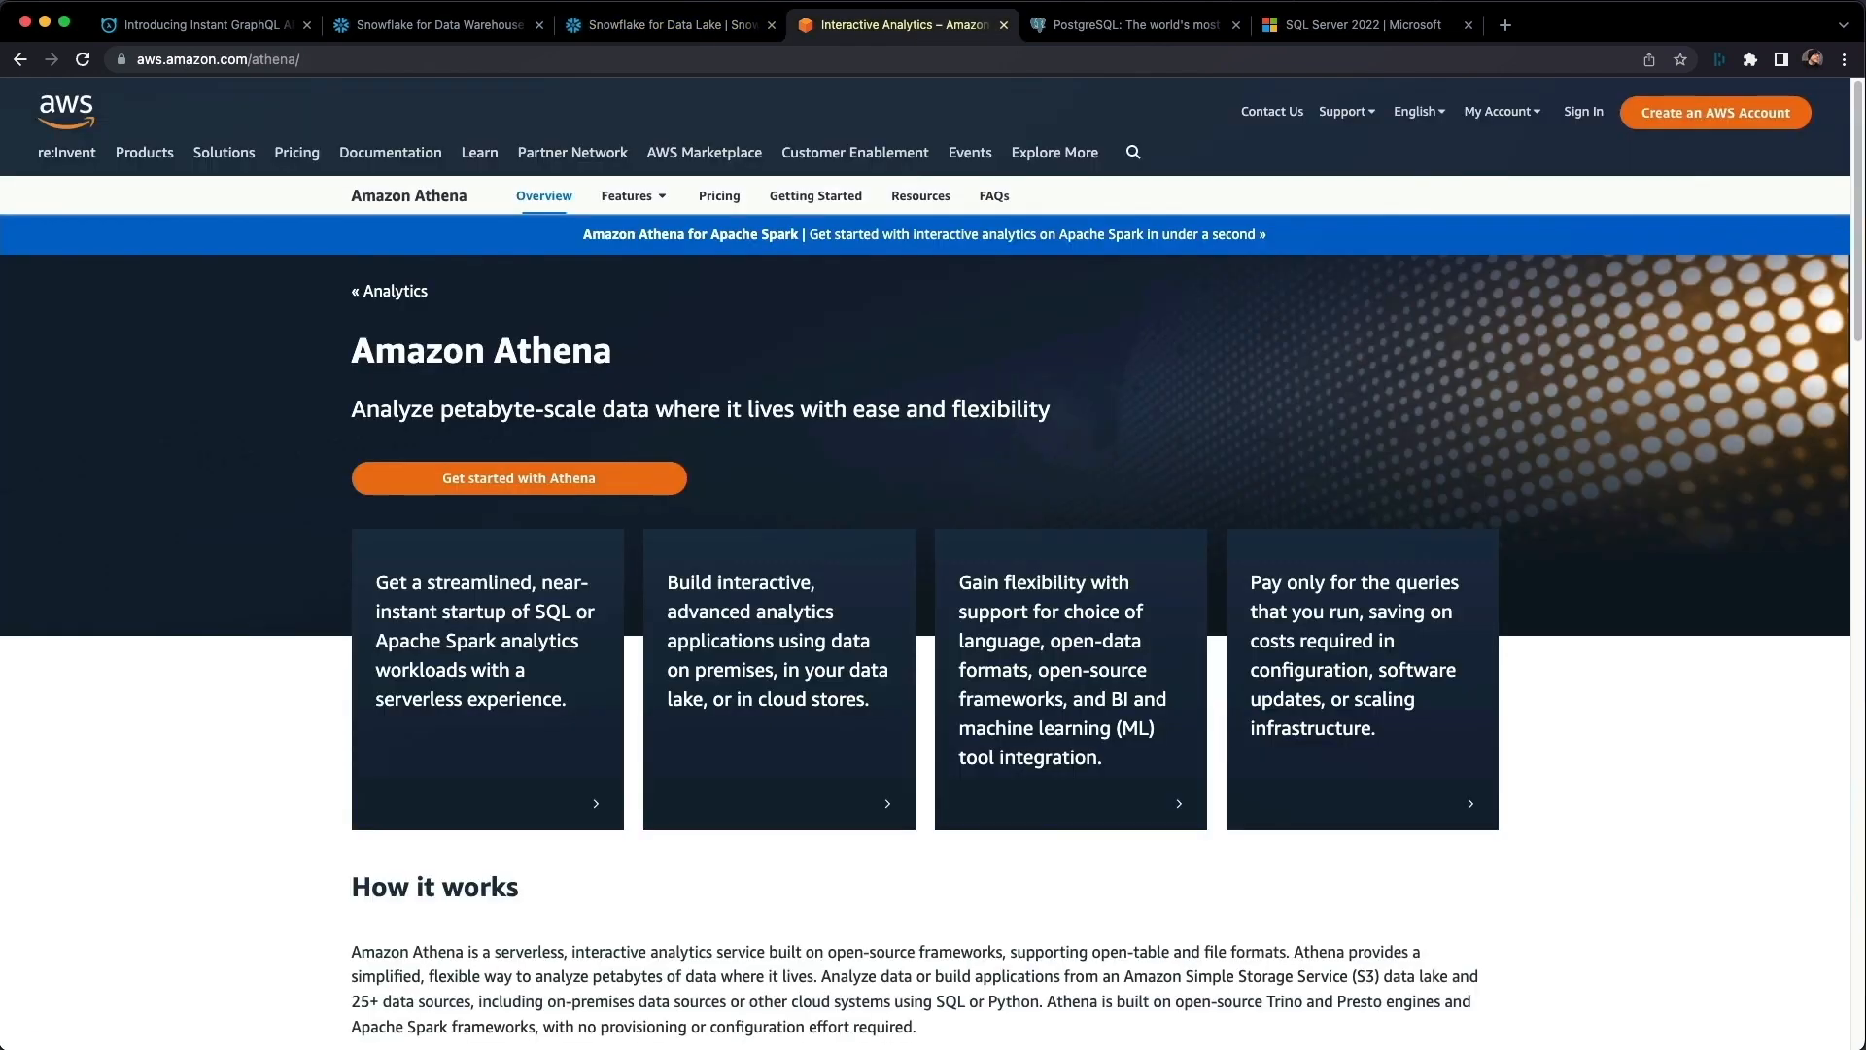
key("ctrl+Tab")
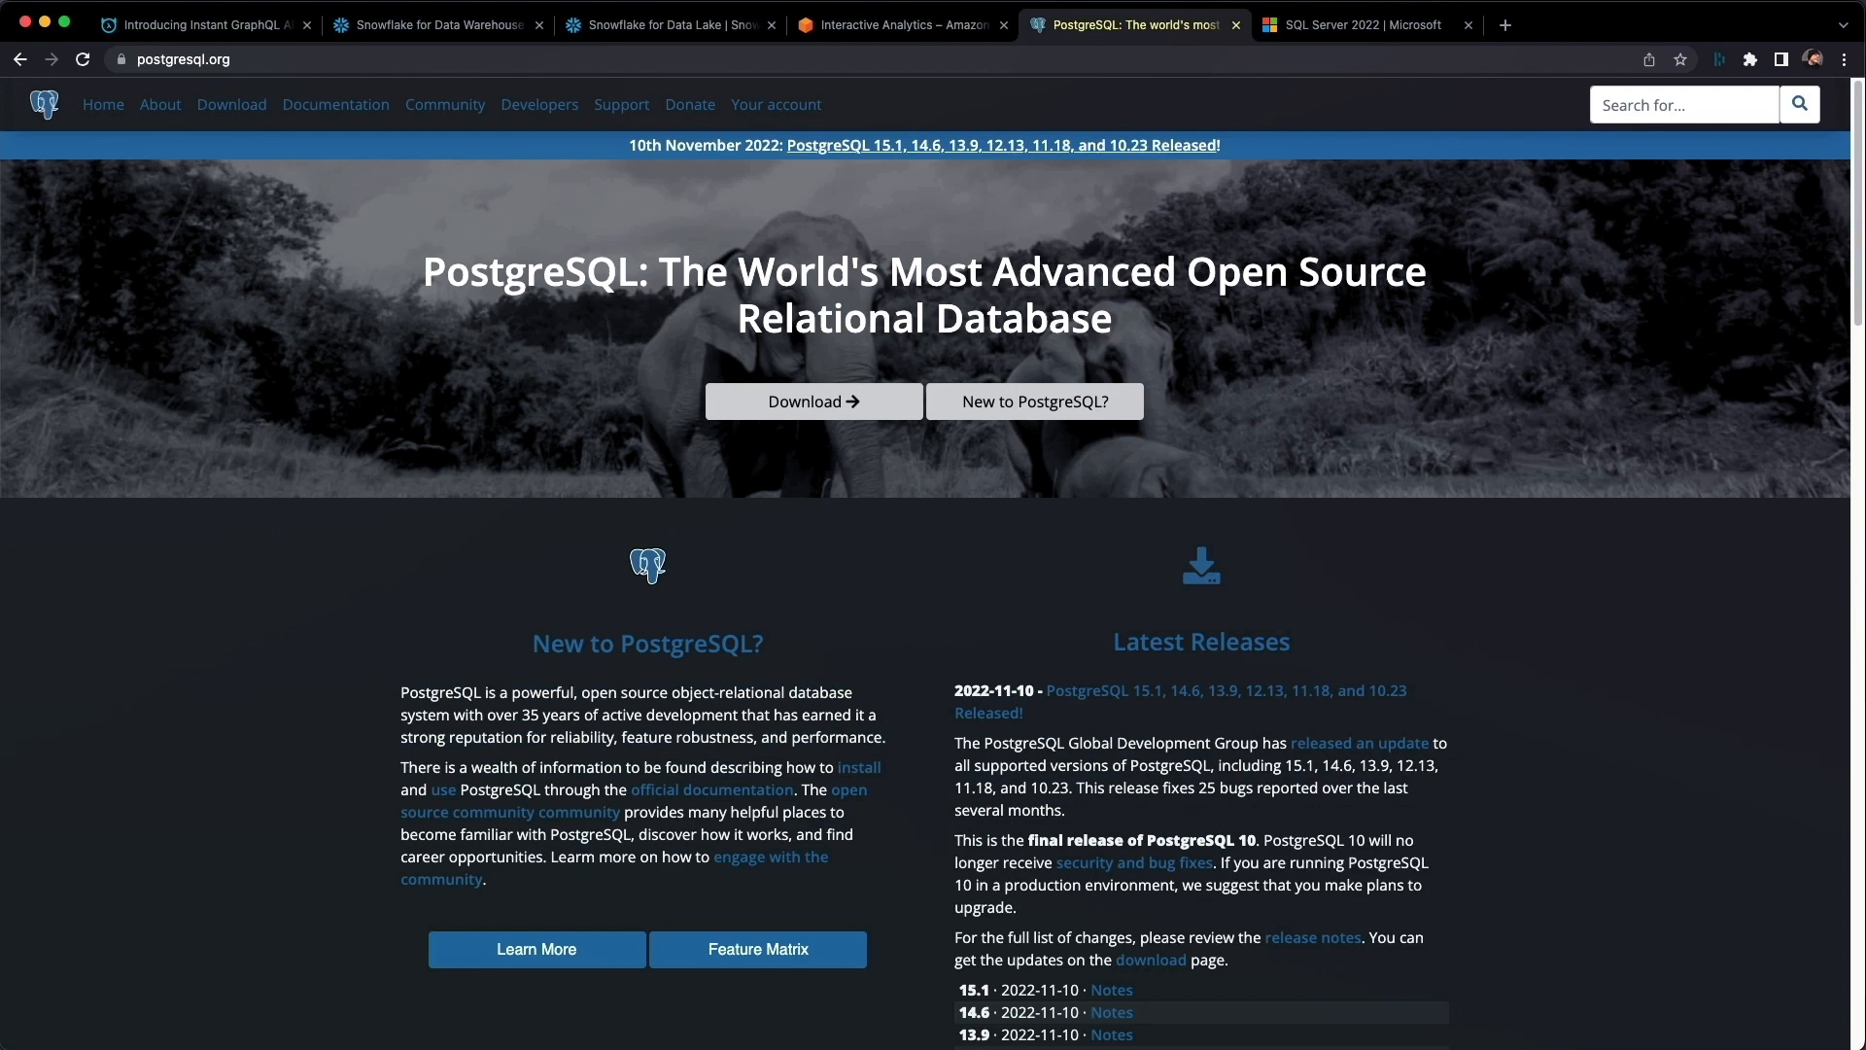
key("ctrl+Tab")
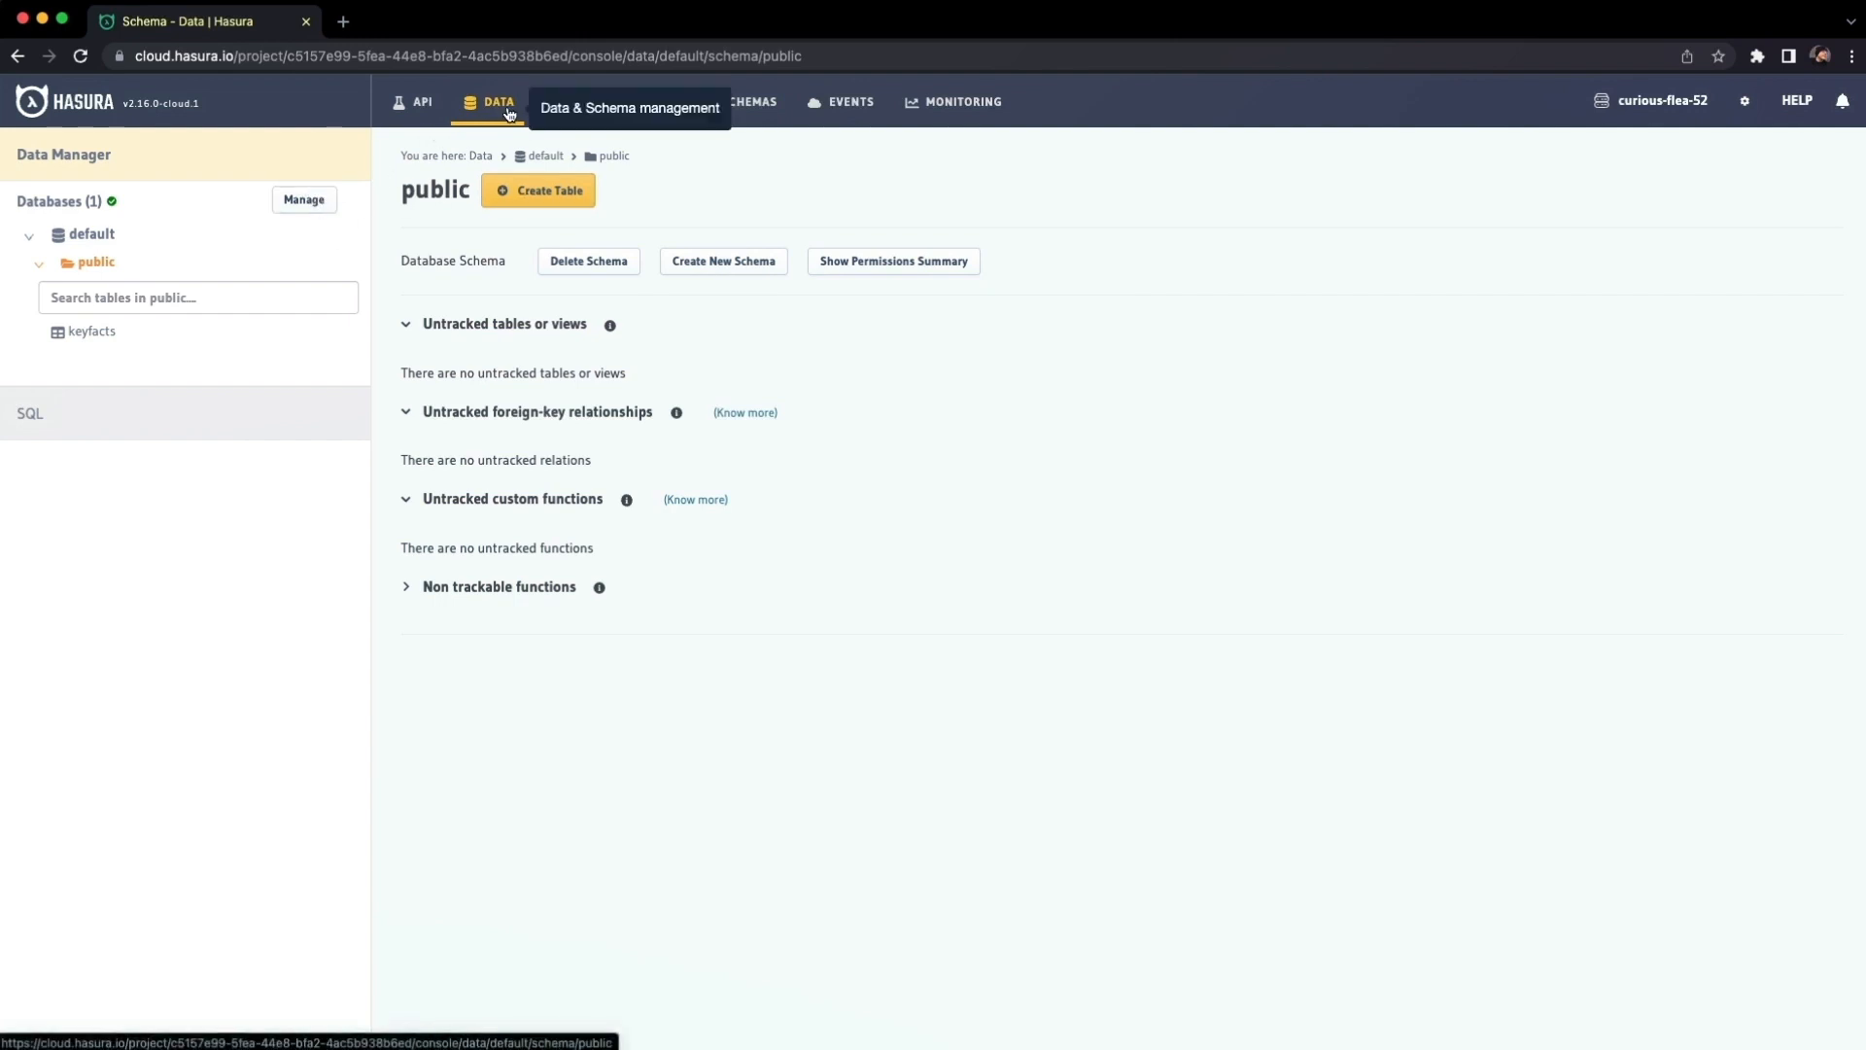
- Start connecting an existing database in the Data Manager with Snowflake (Beta) as the data source driver
left_click(316, 208)
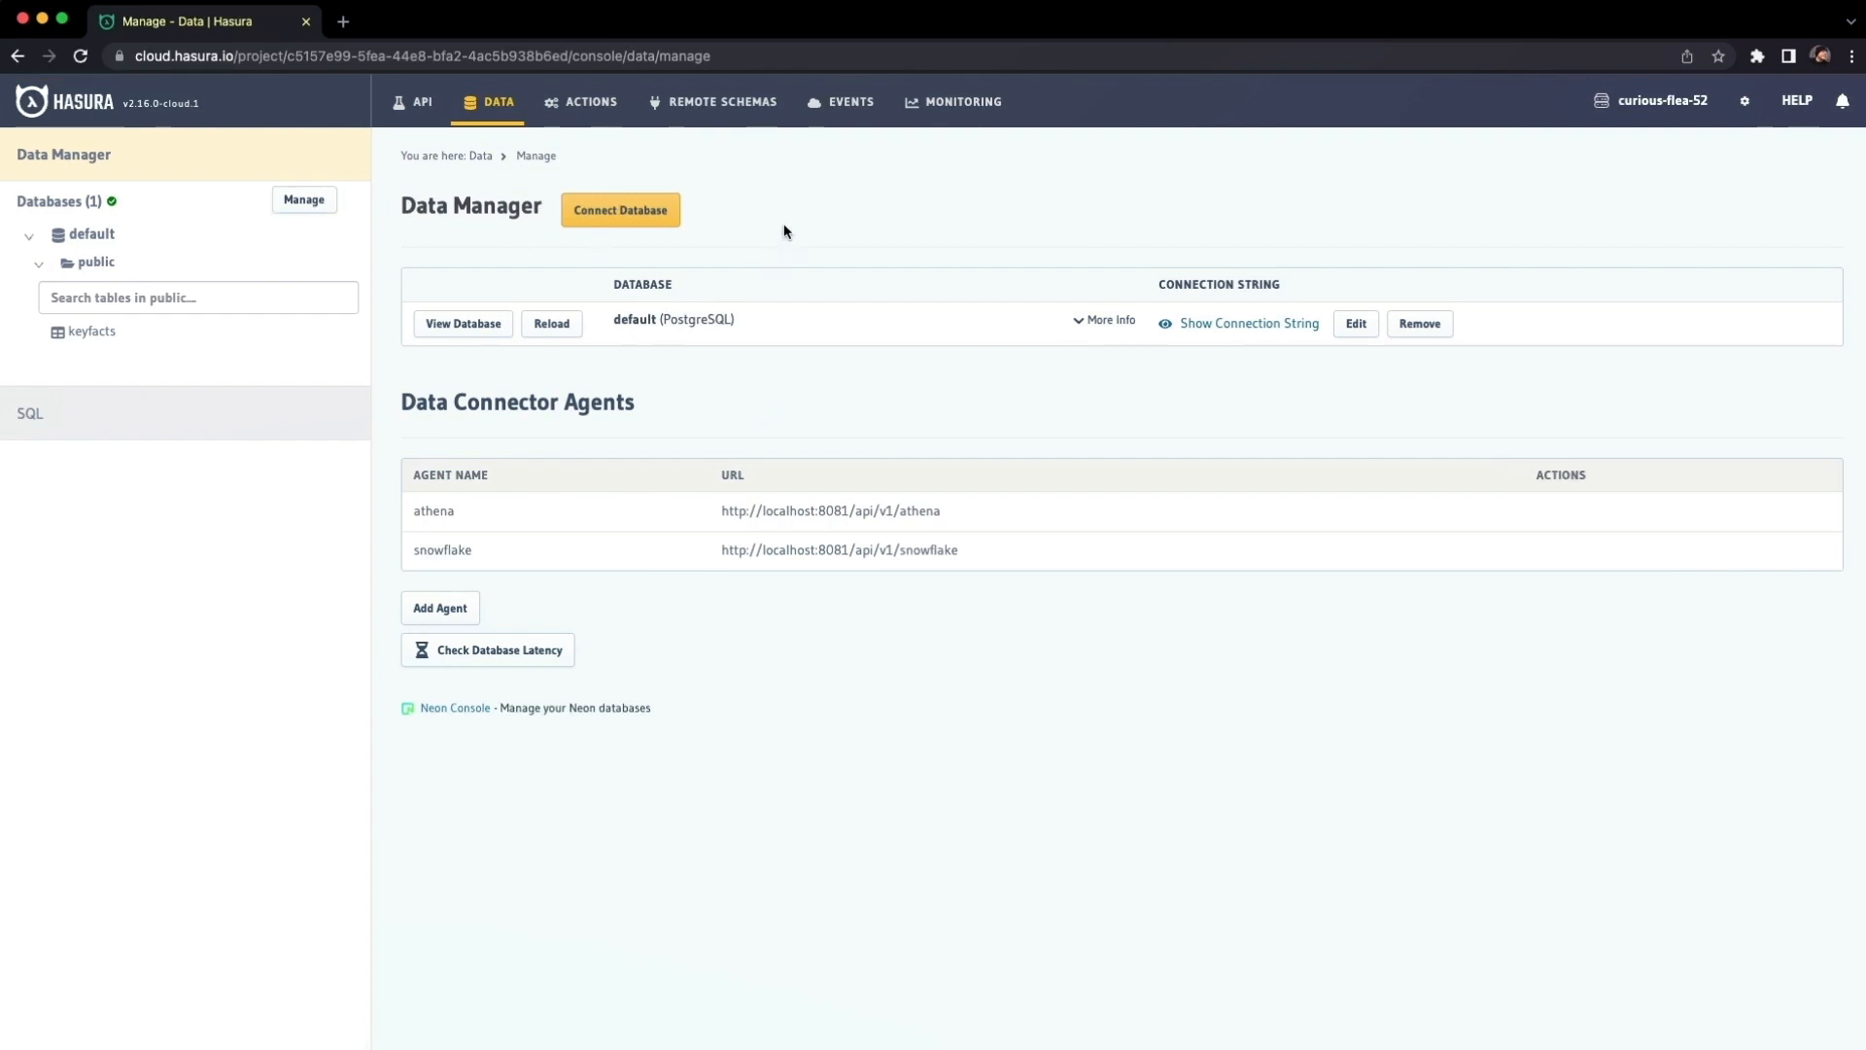
left_click(616, 220)
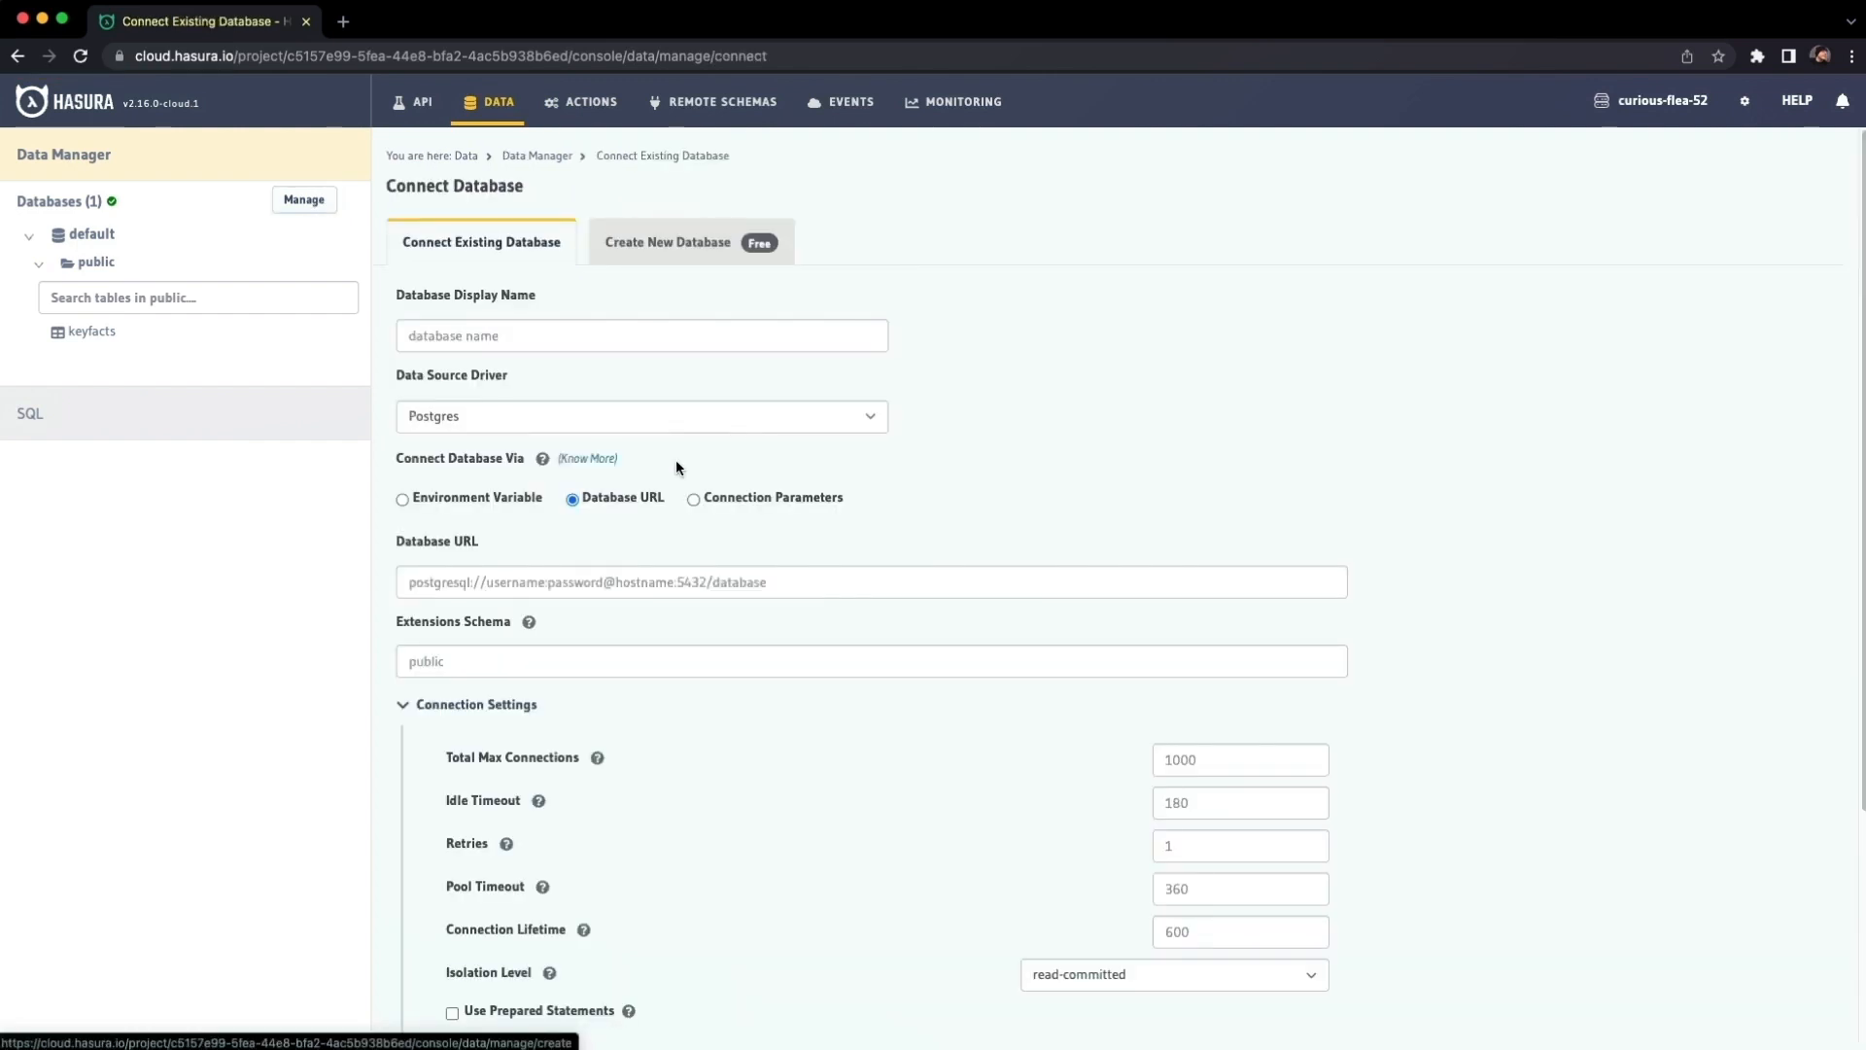
left_click(489, 412)
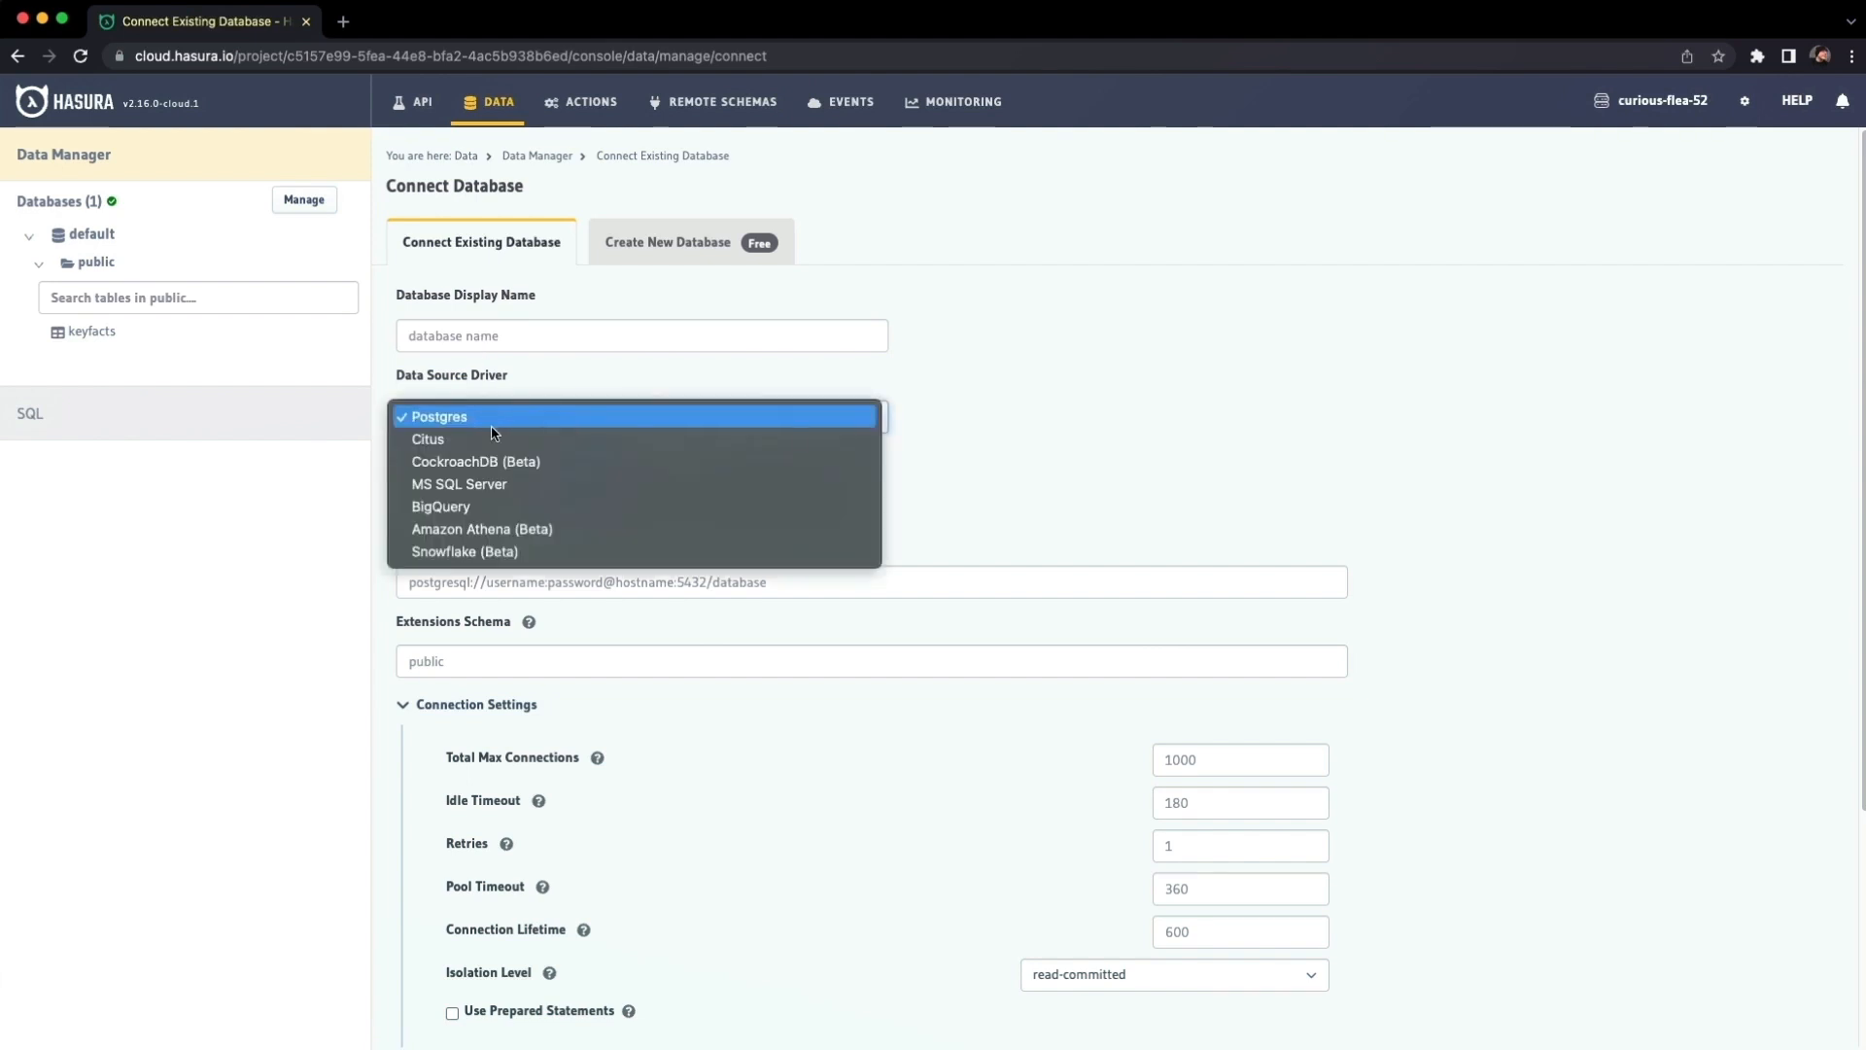
left_click(506, 547)
left_click(506, 550)
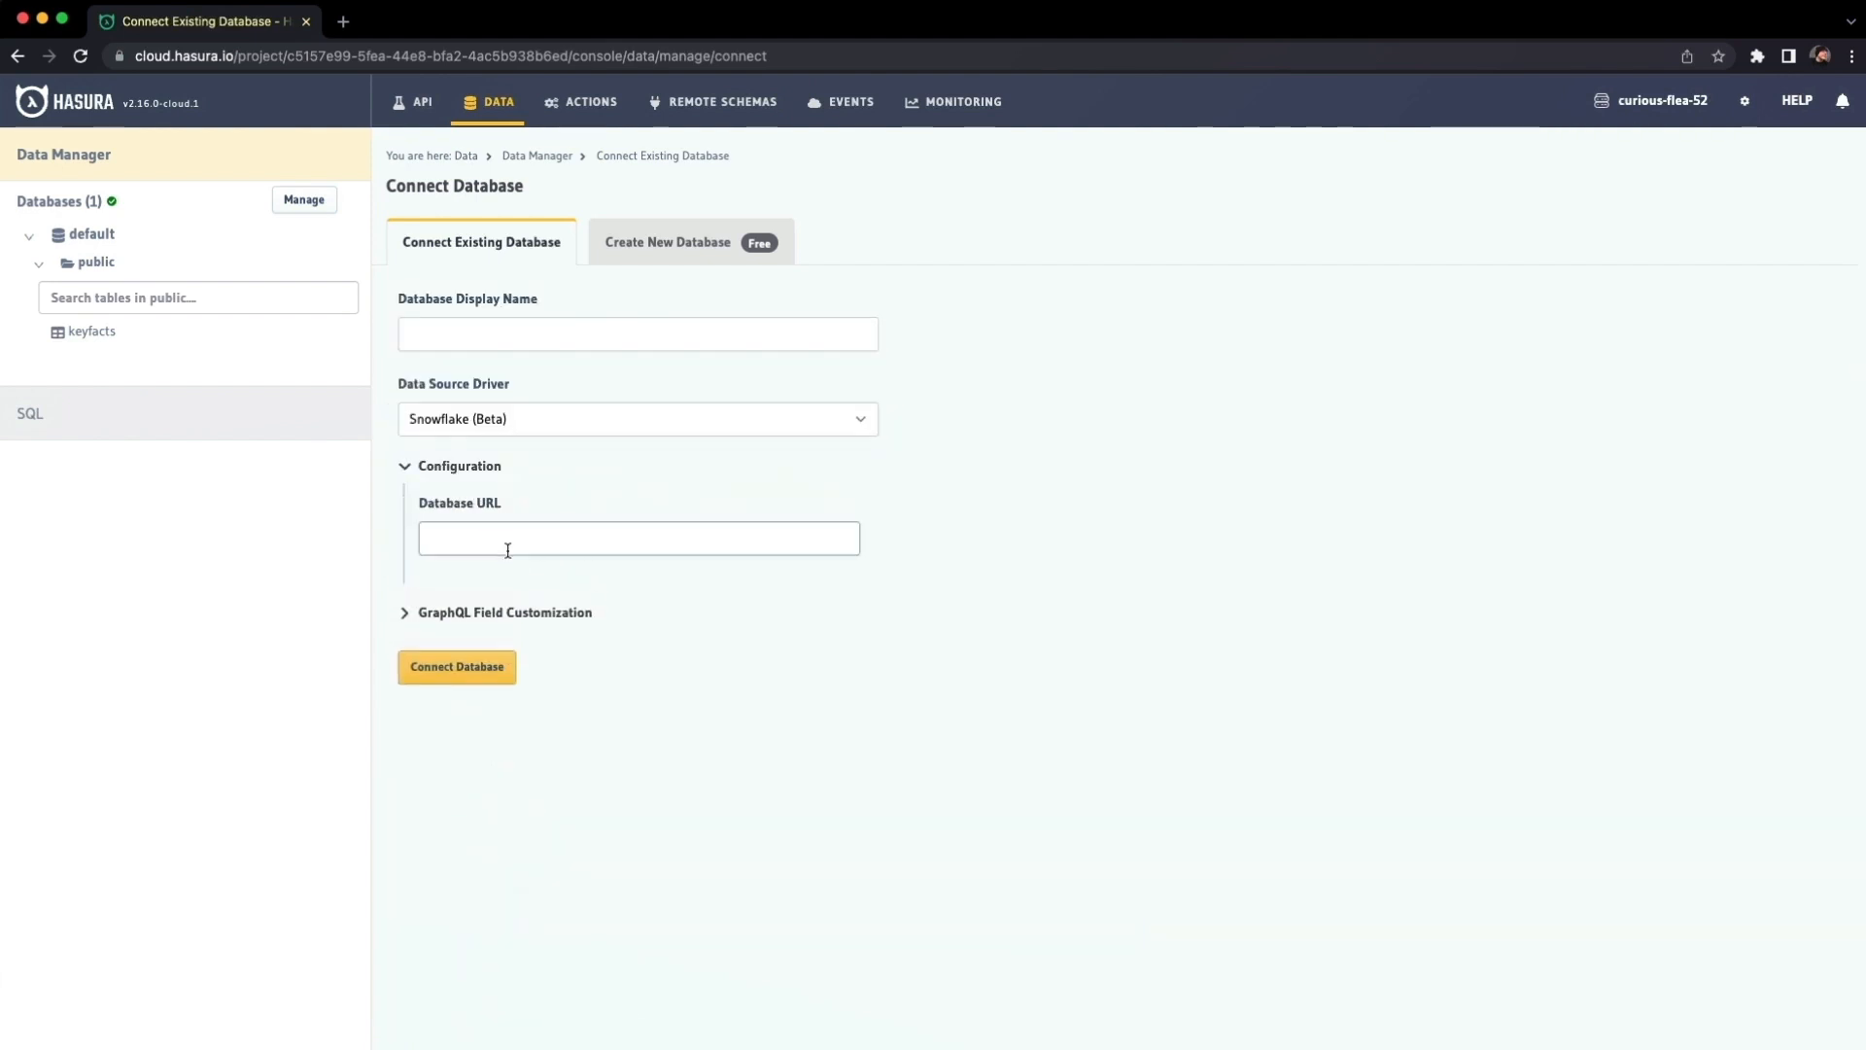
- Name the database snowflake-data-snow, paste the Snowflake connection string as its Database URL, and connect it
left_click(474, 333)
type("s")
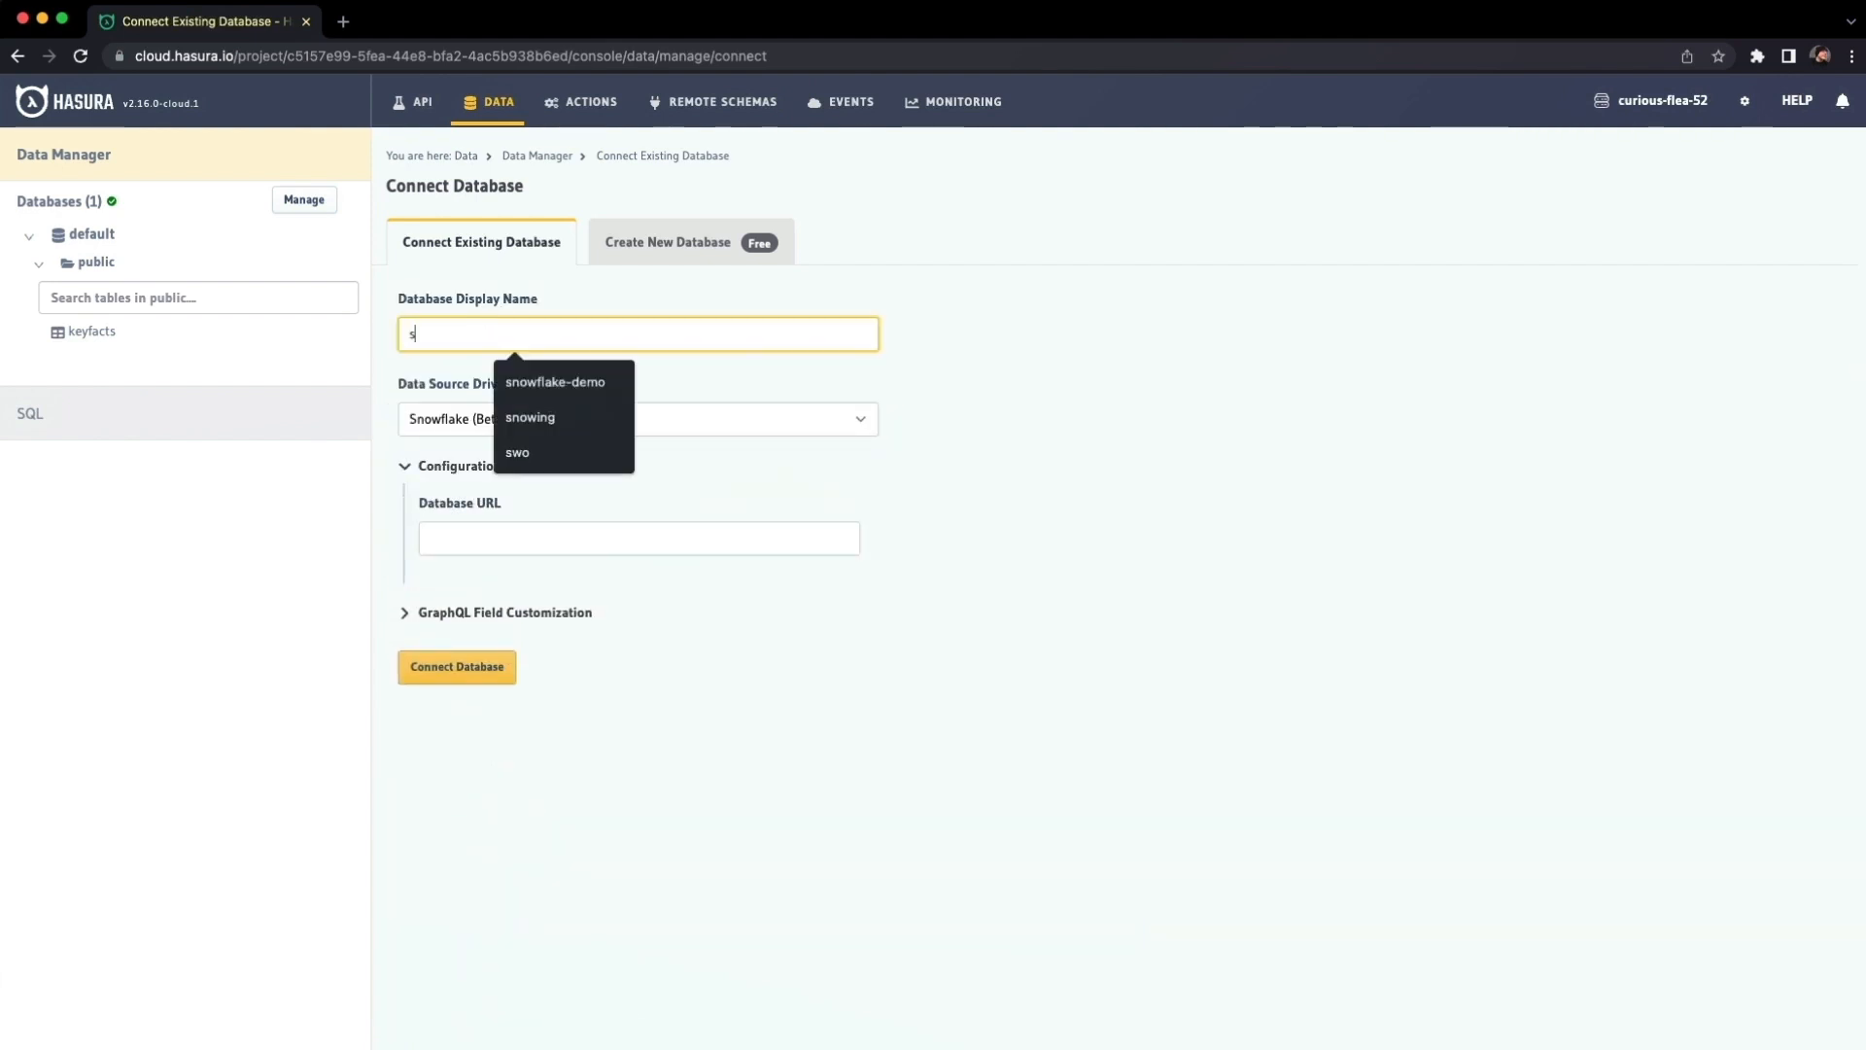
type("nowflake-data-")
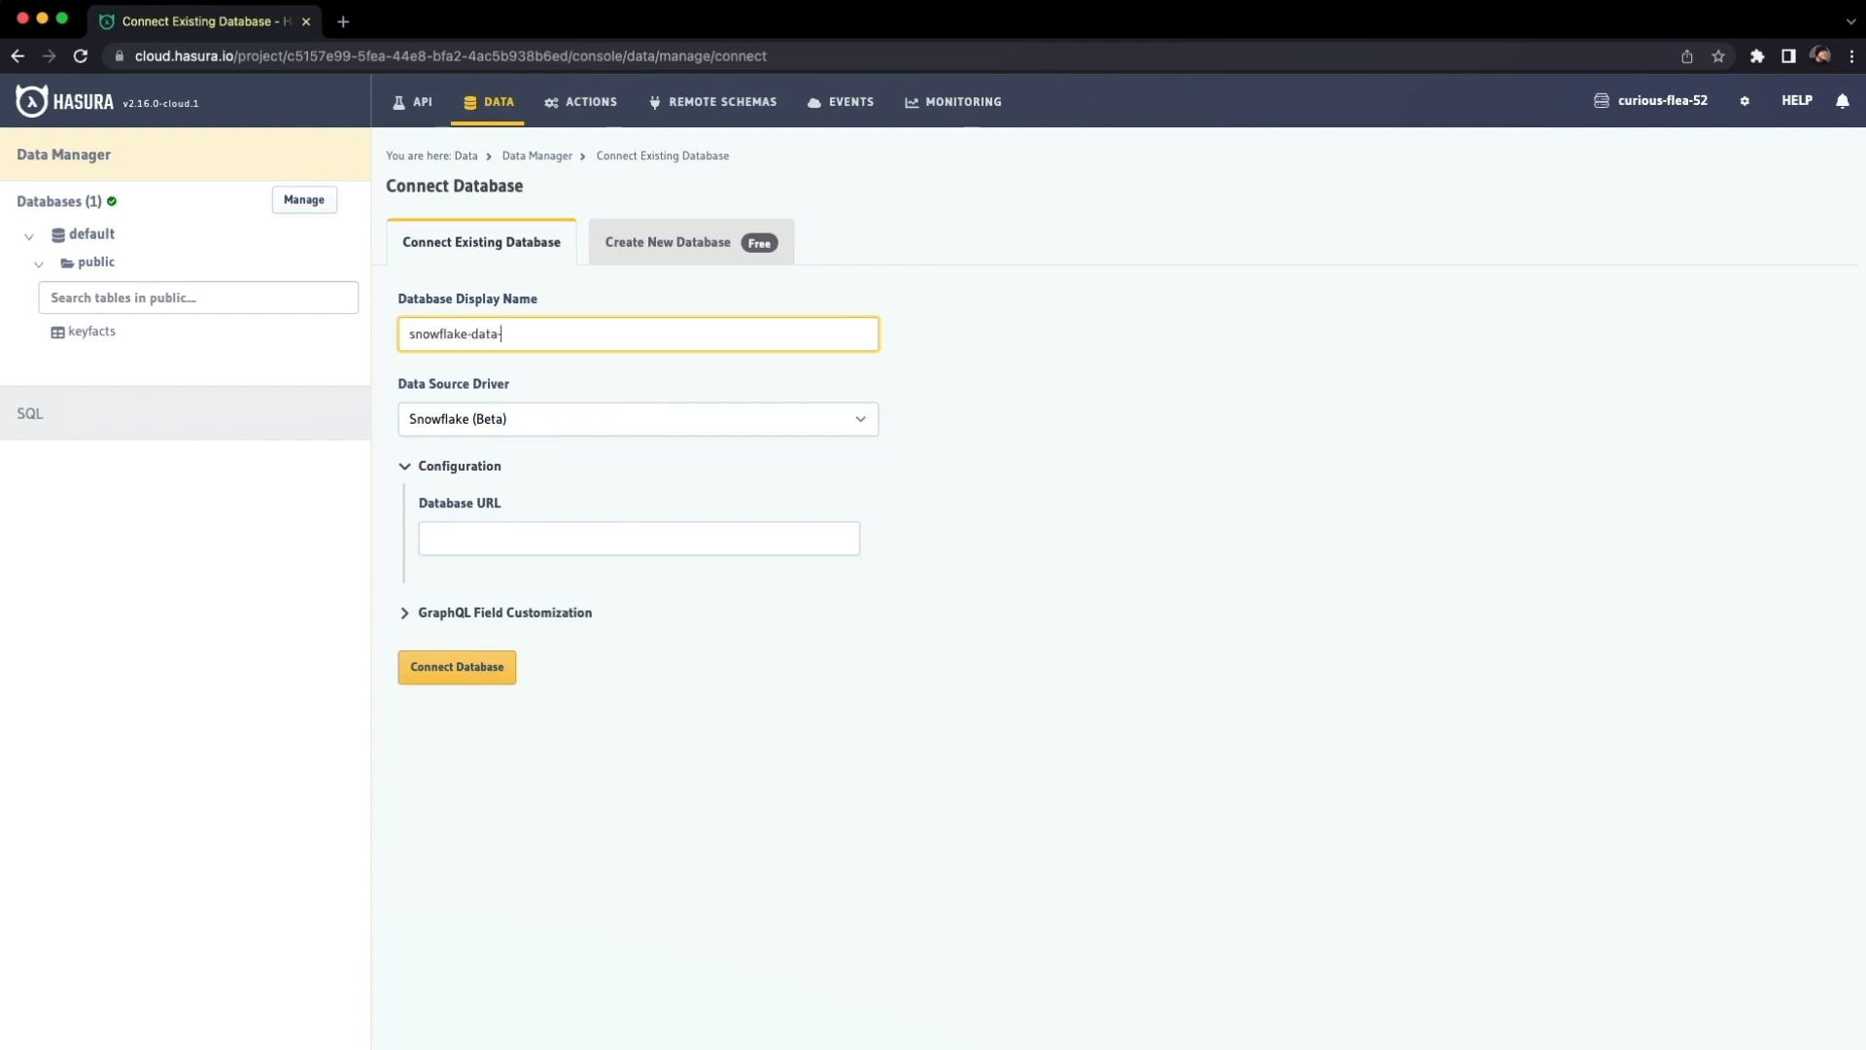
type("snow")
left_click(570, 538)
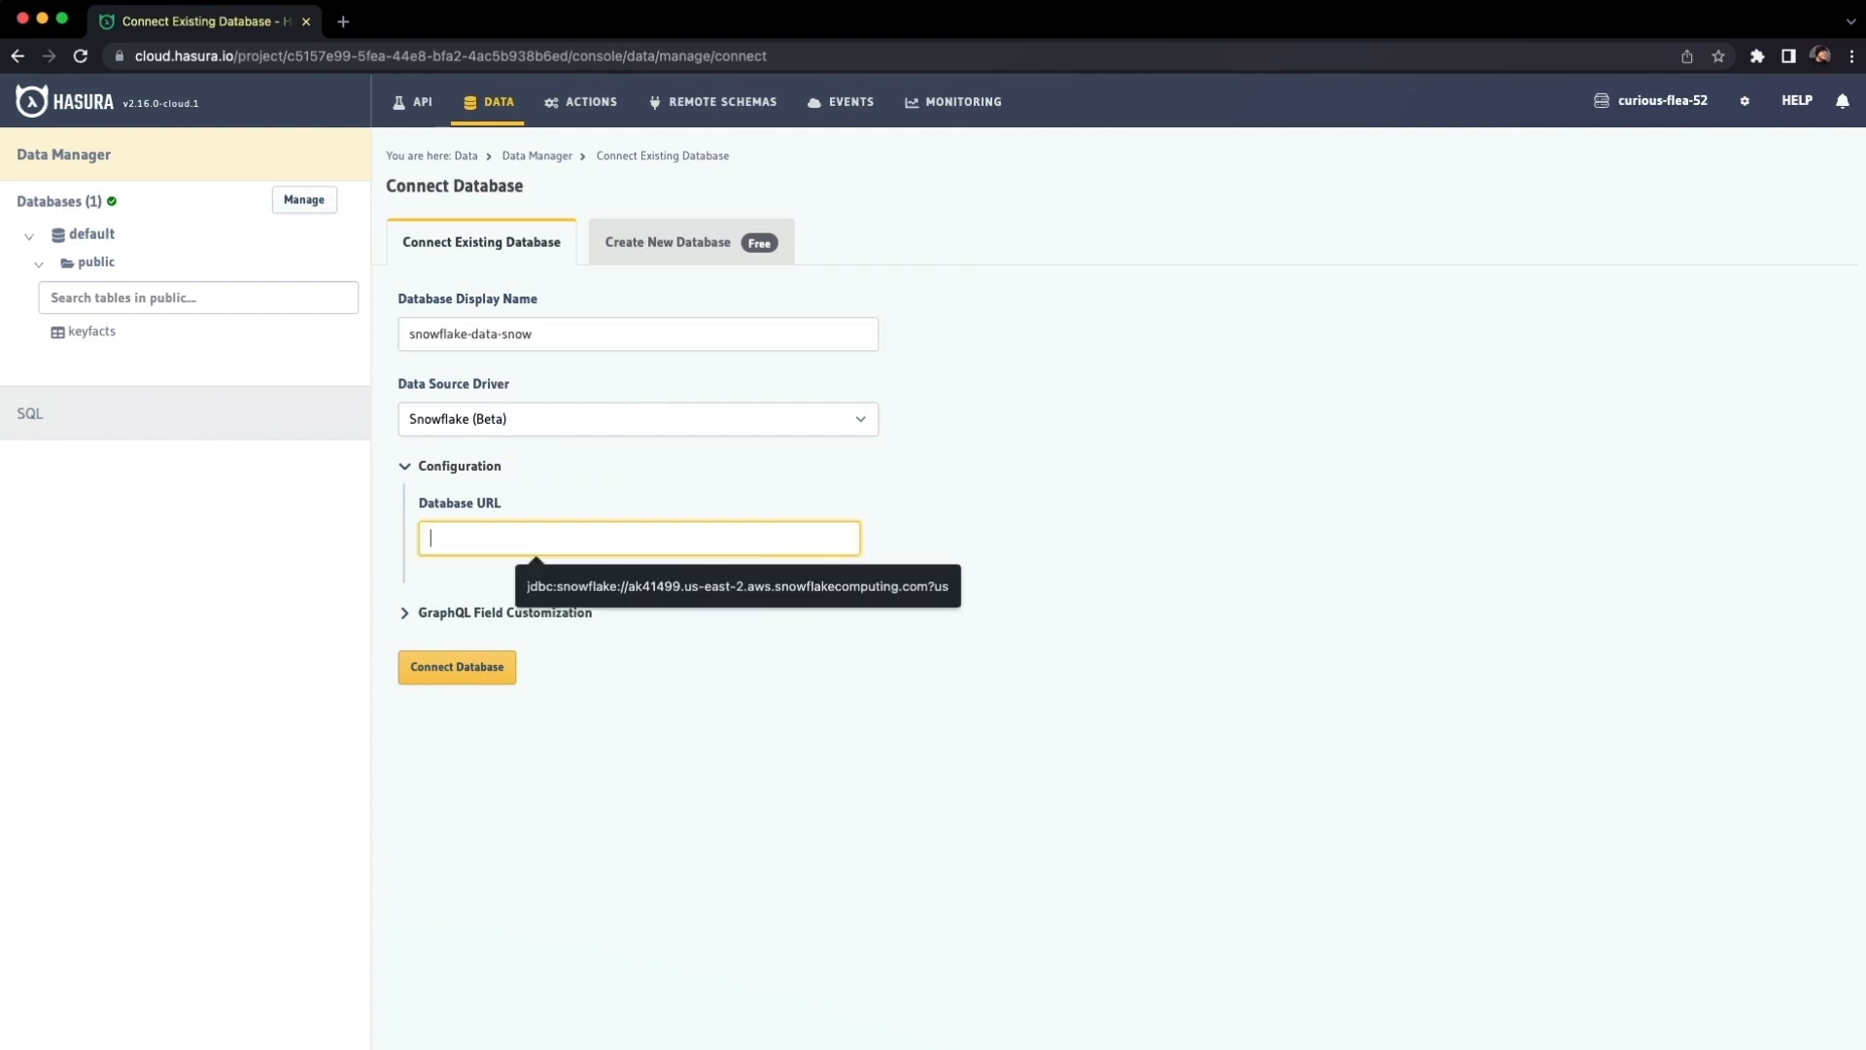
key("super+v")
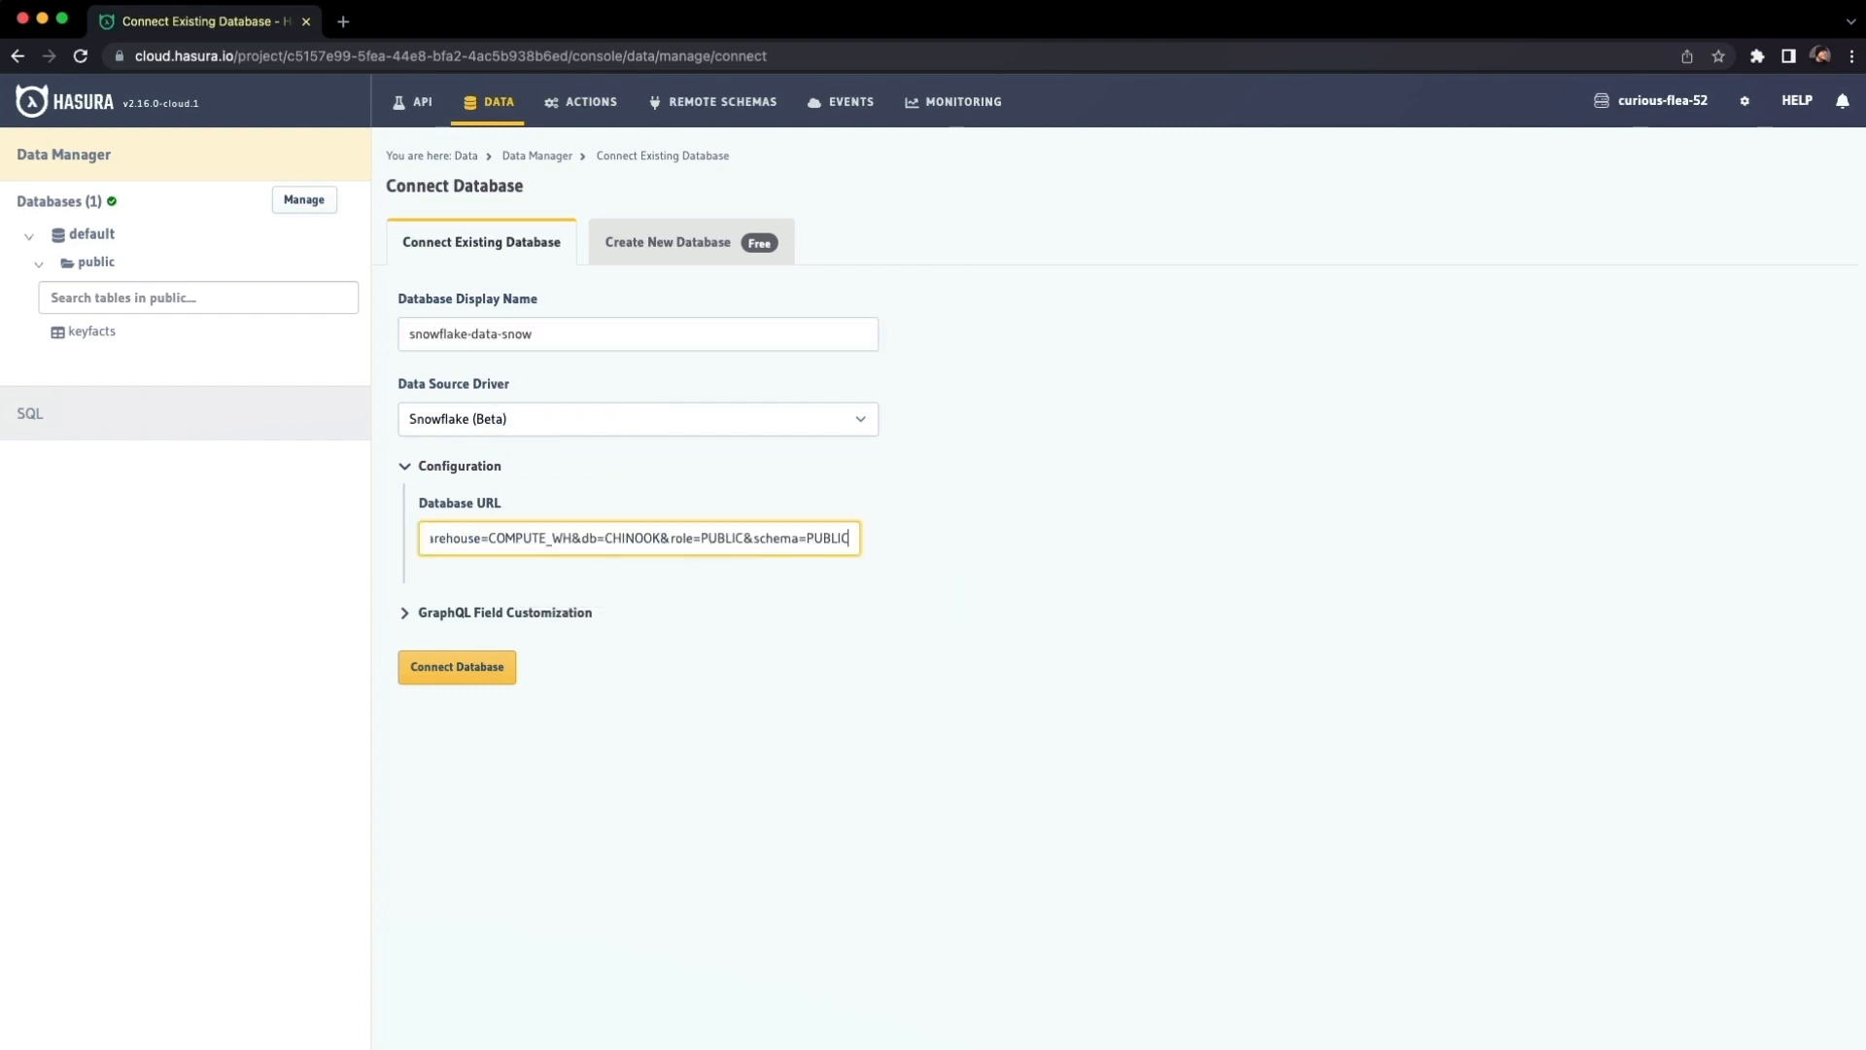
left_click(452, 671)
left_click(452, 671)
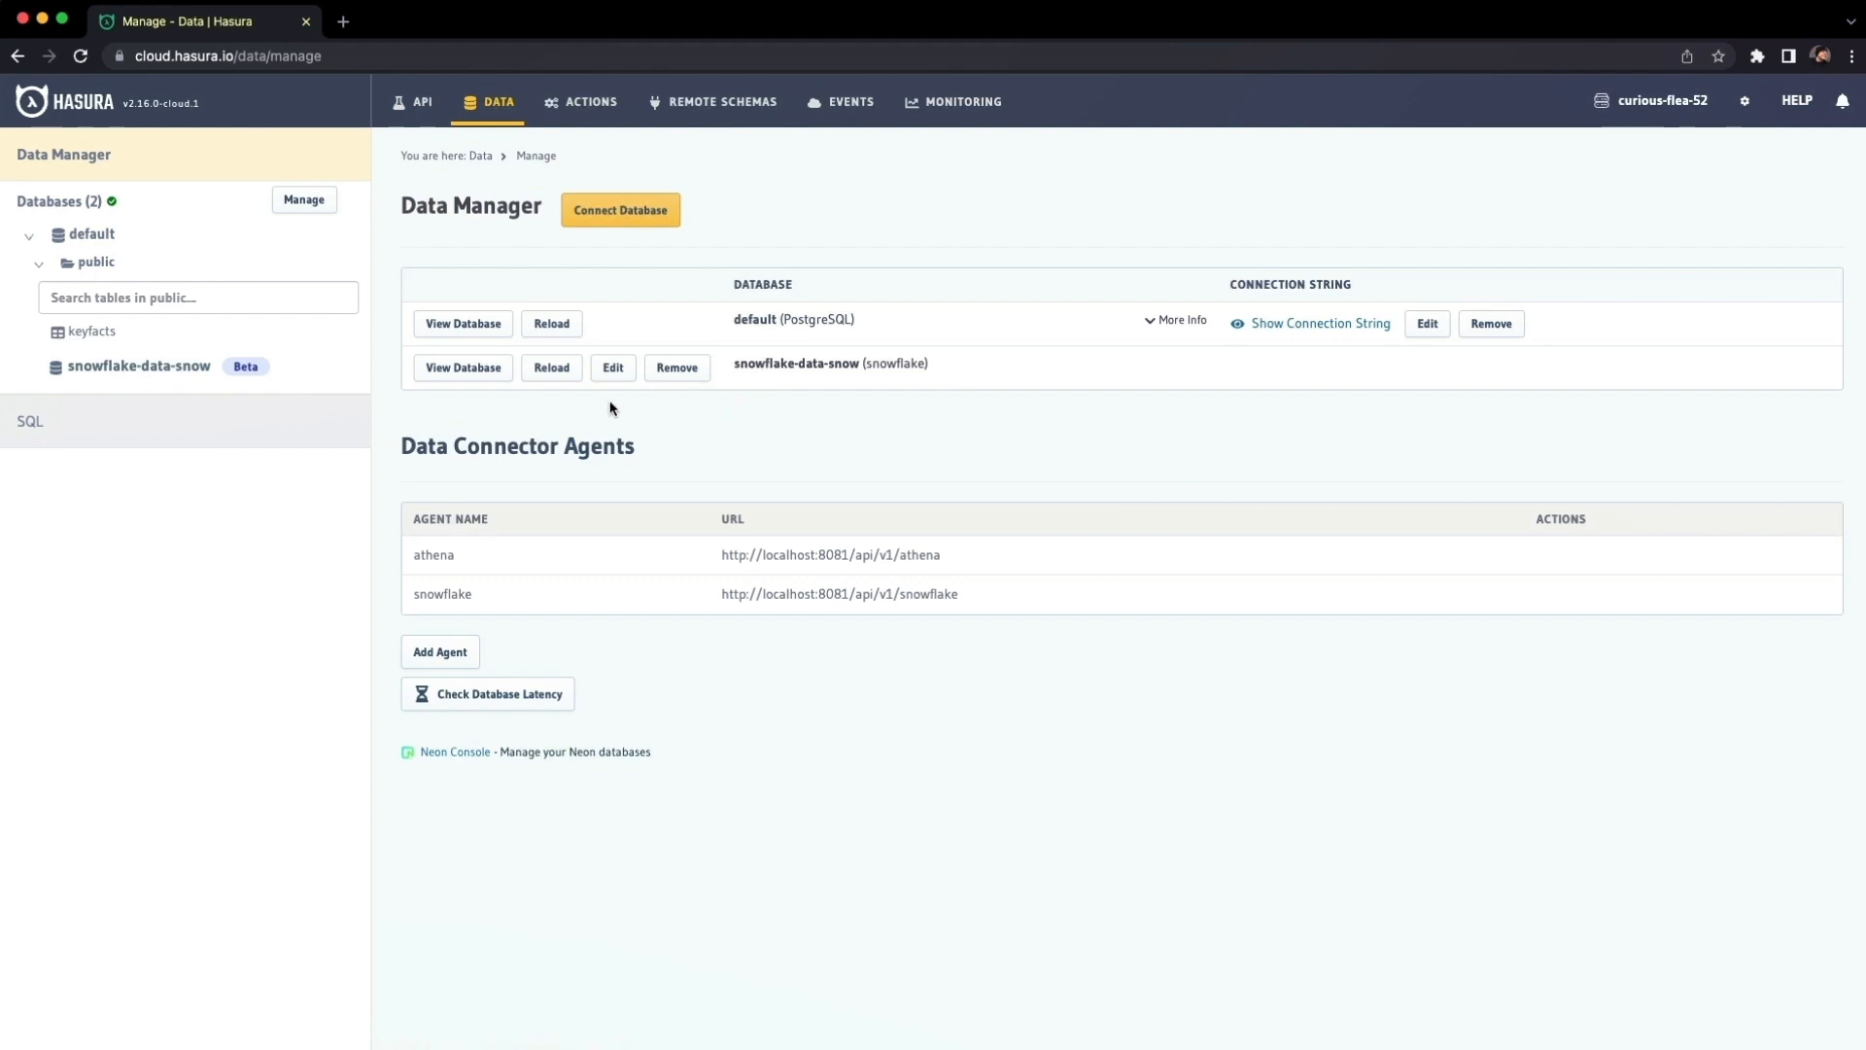
- Track all untracked tables of the snowflake-data-snow database
left_click(480, 374)
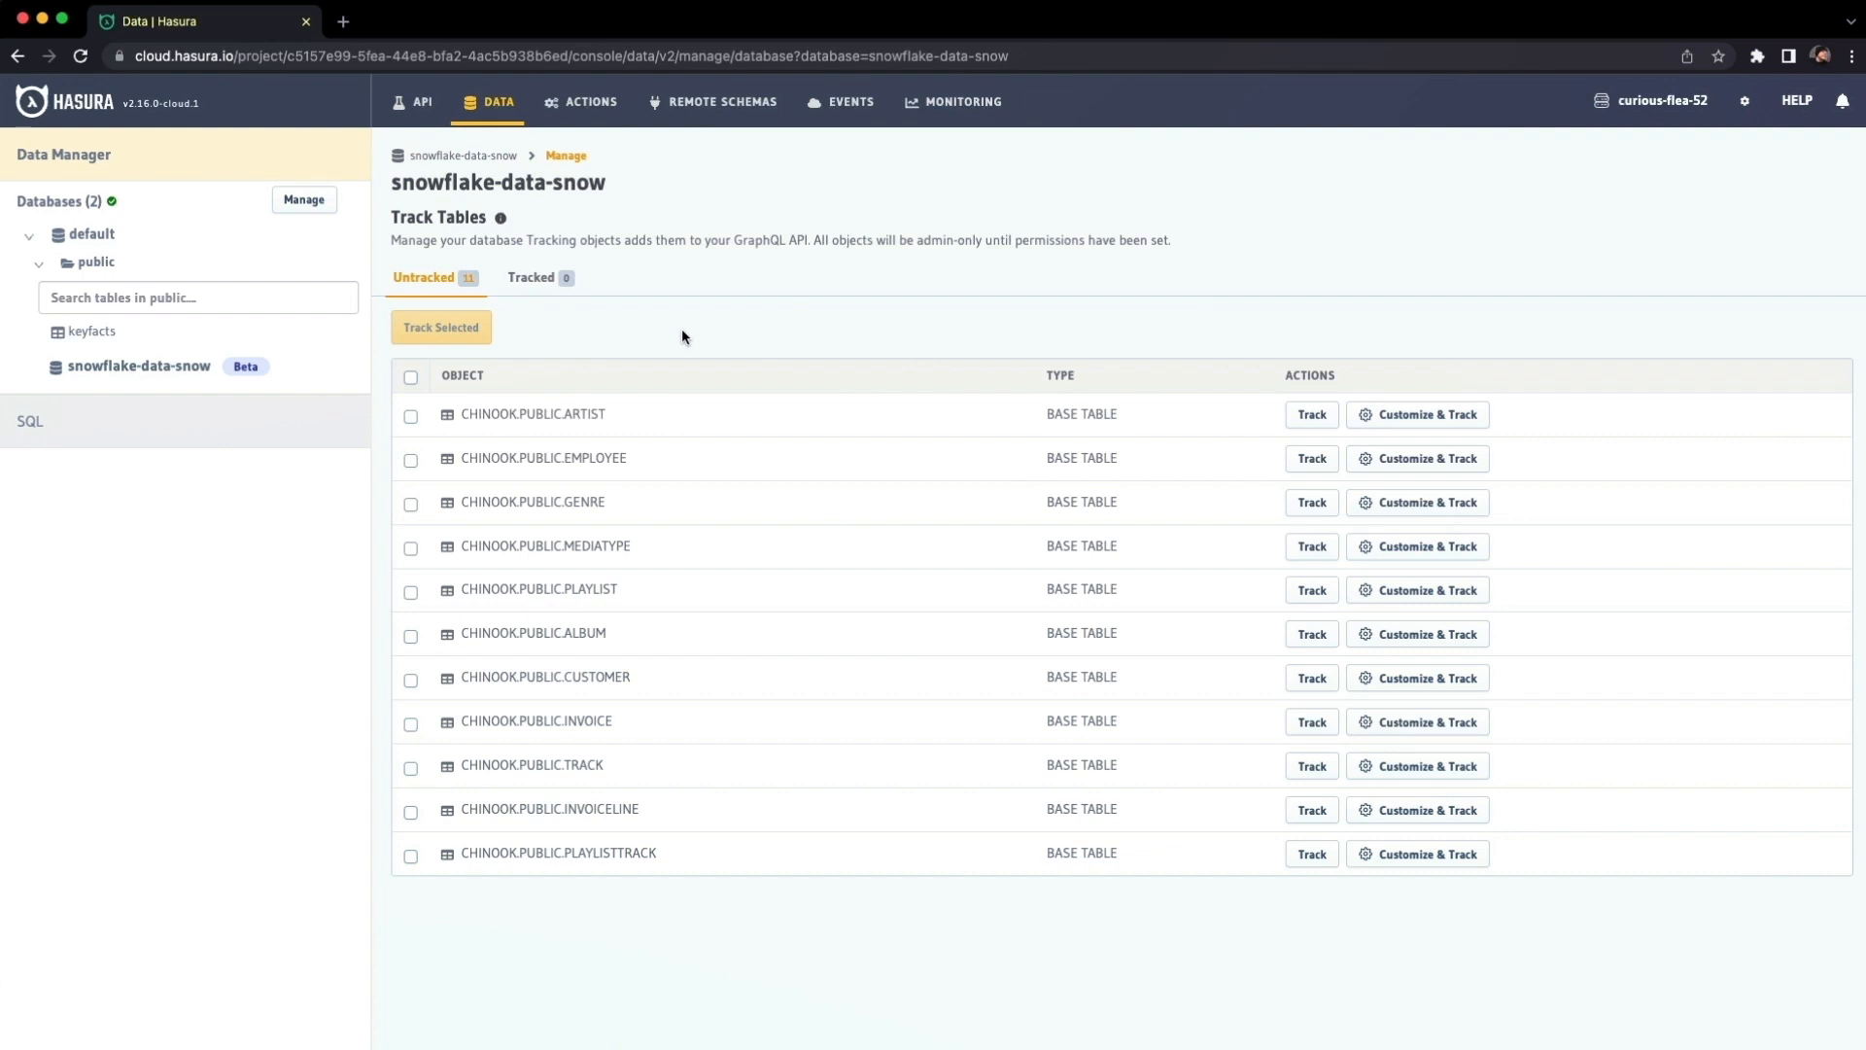
left_click(411, 379)
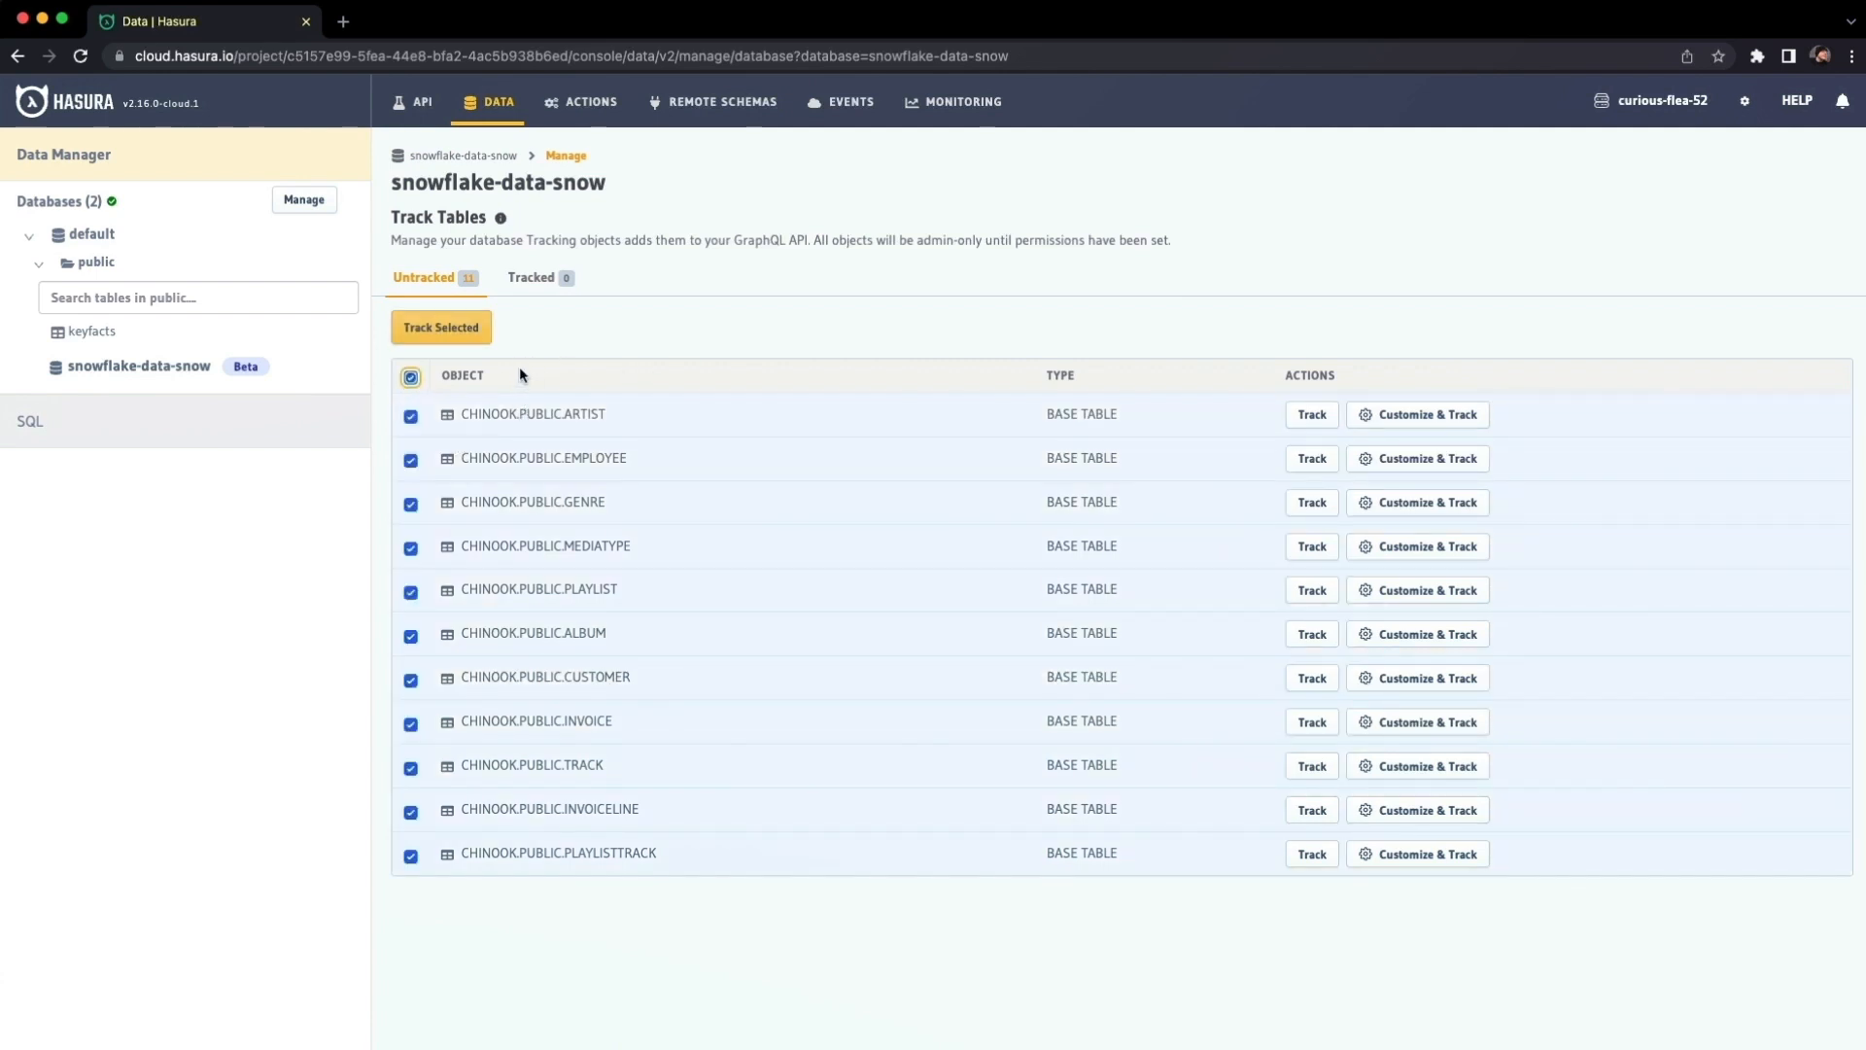
left_click(446, 327)
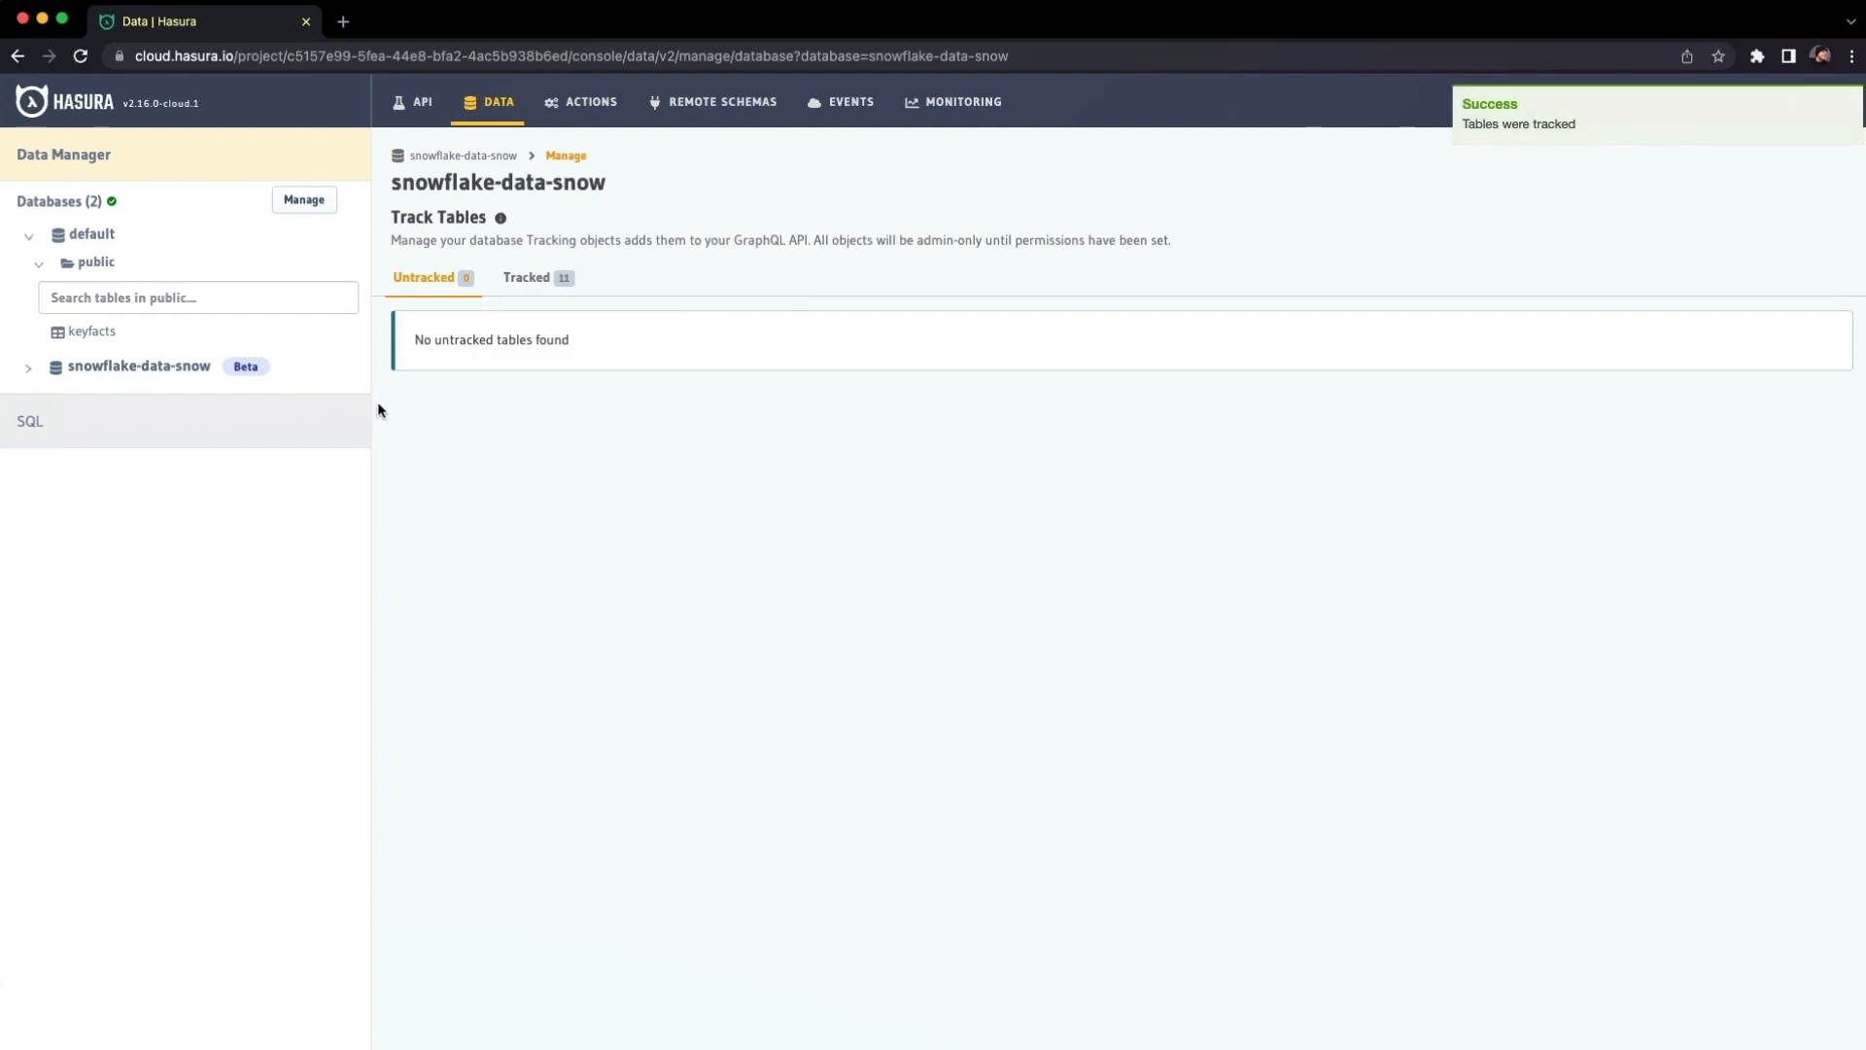
- Review the tracked tables, expand snowflake-data-snow down to the CHINOOK PUBLIC schema, and examine the ARTIST table's columns
left_click(518, 282)
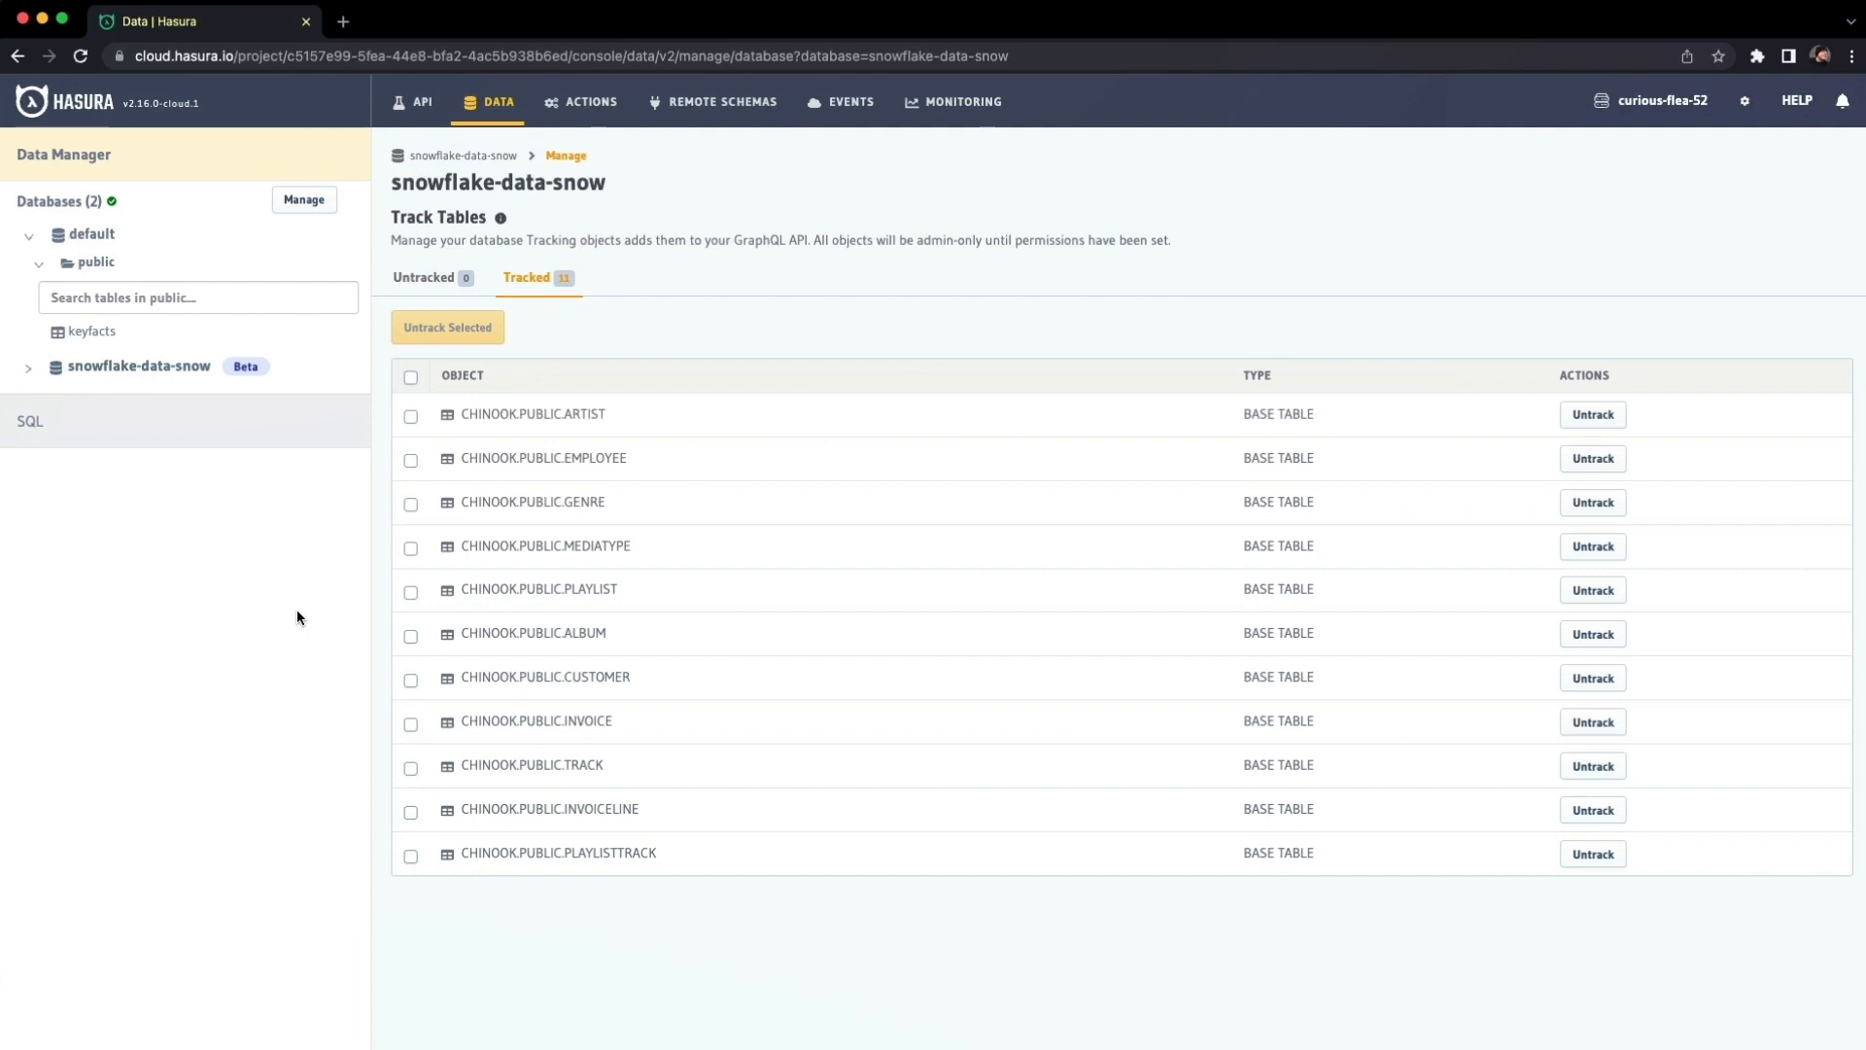
left_click(73, 369)
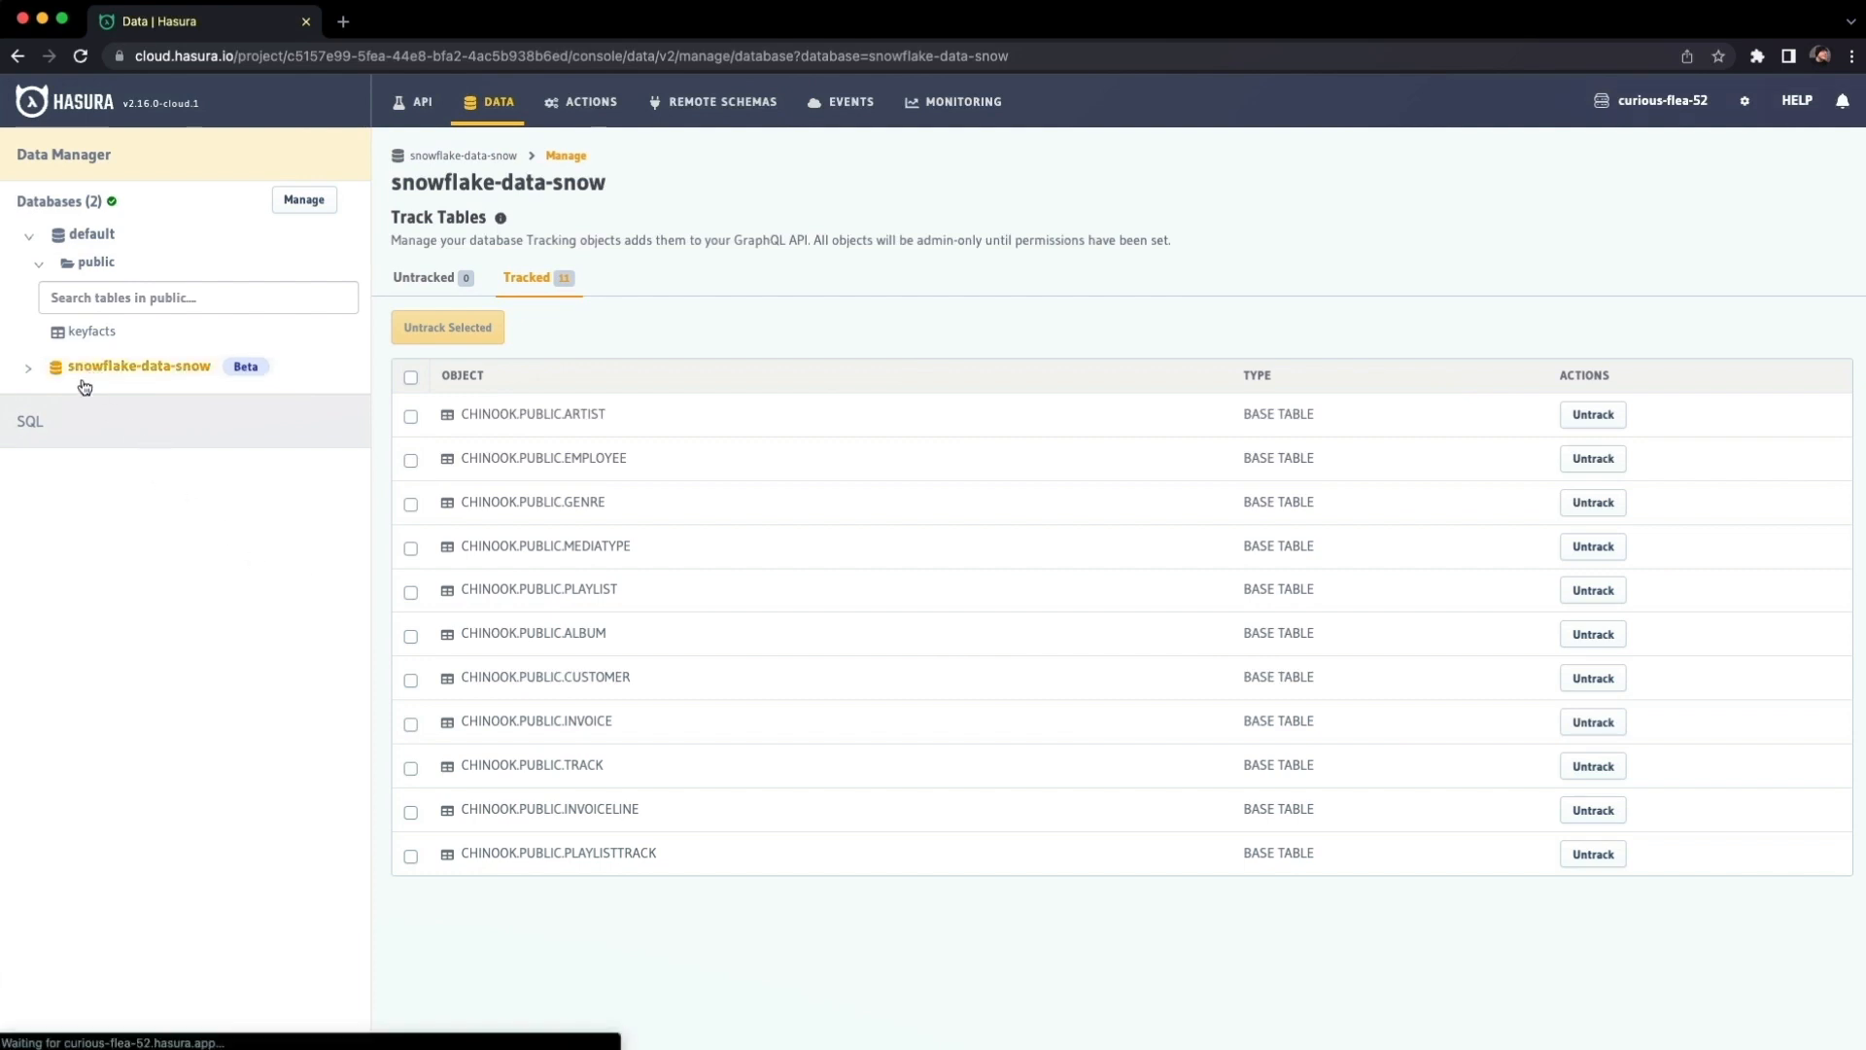
left_click(29, 368)
left_click(52, 397)
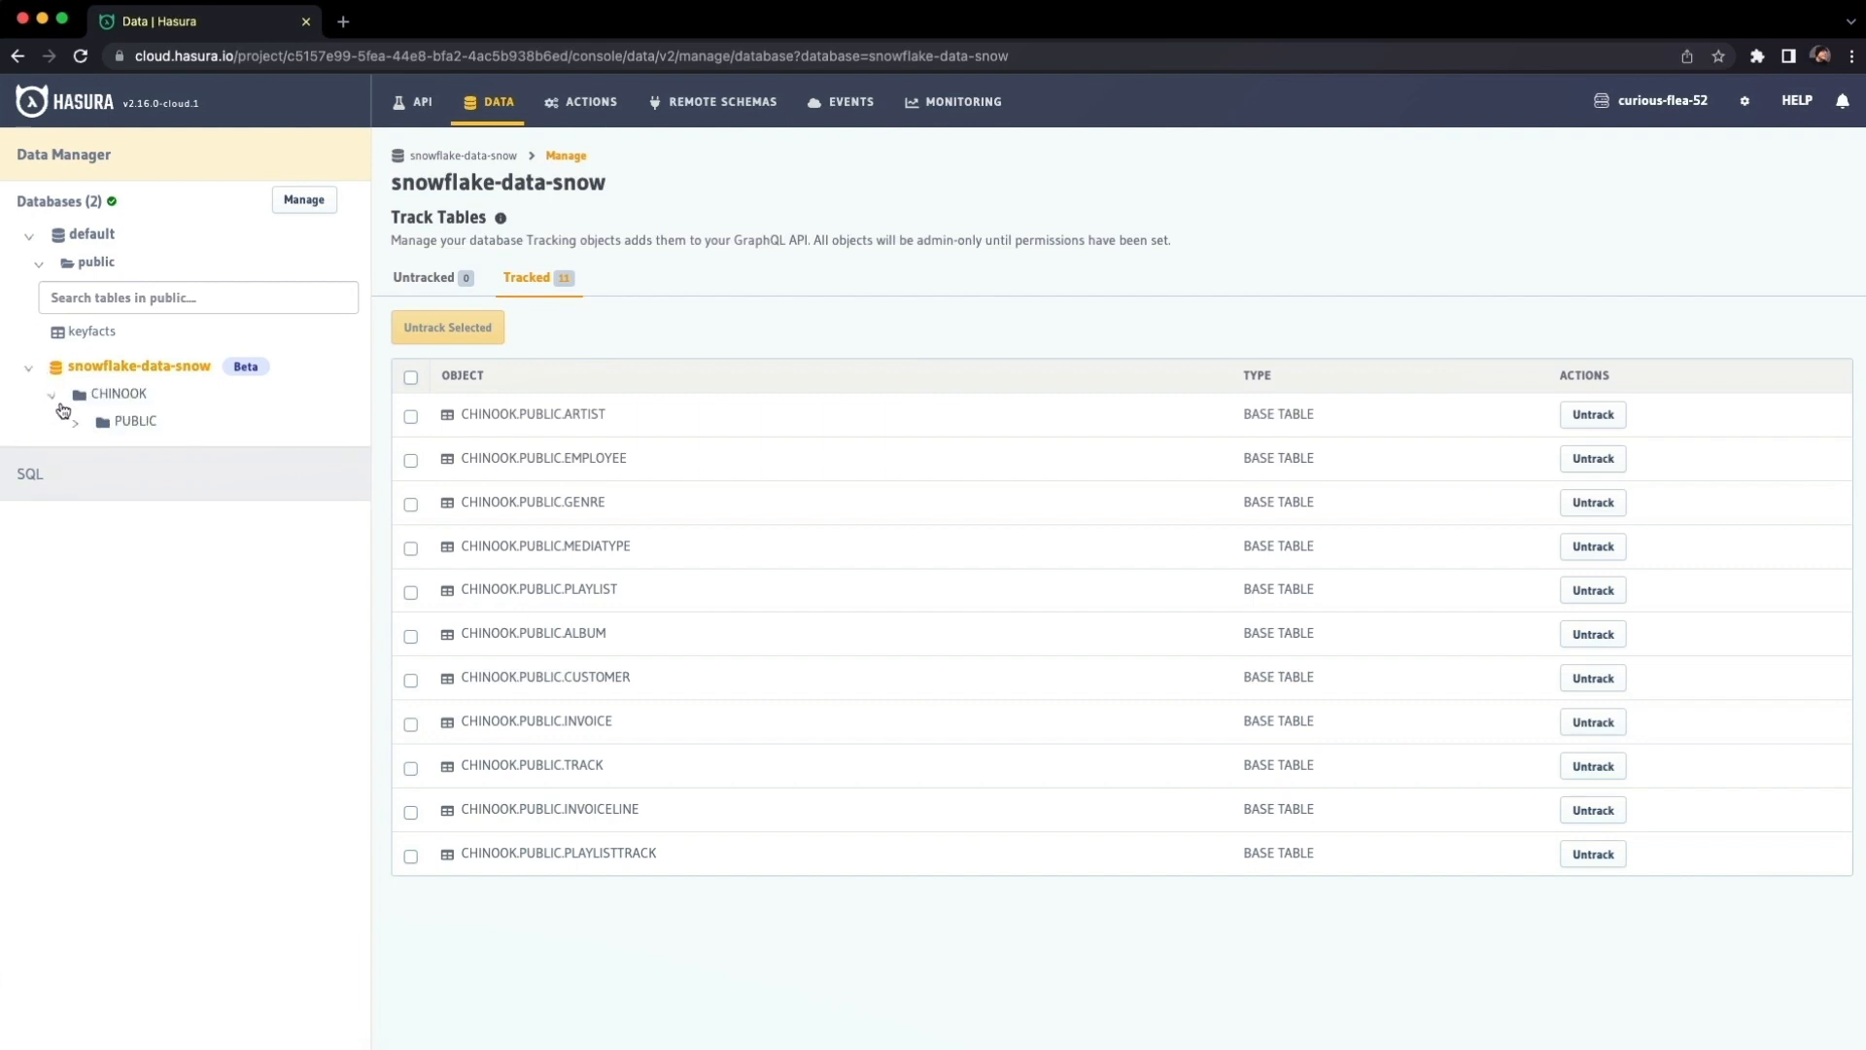
left_click(92, 433)
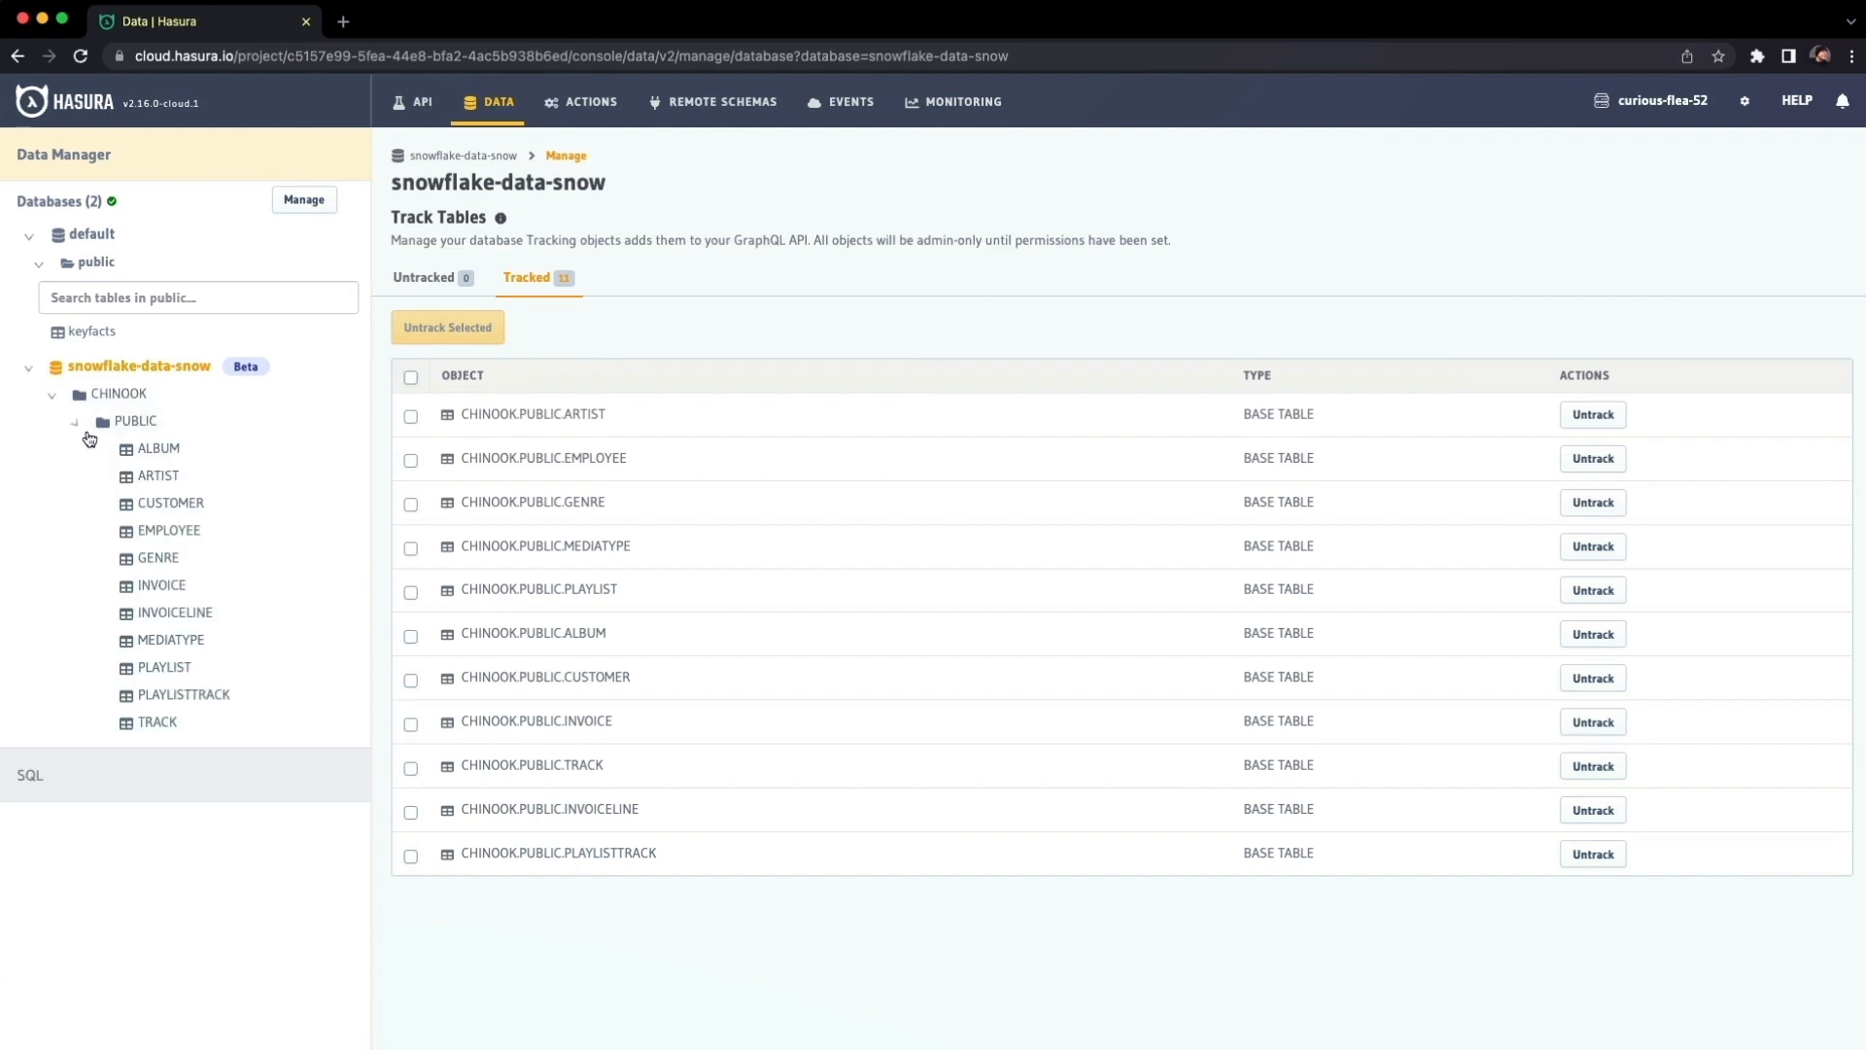
left_click(152, 478)
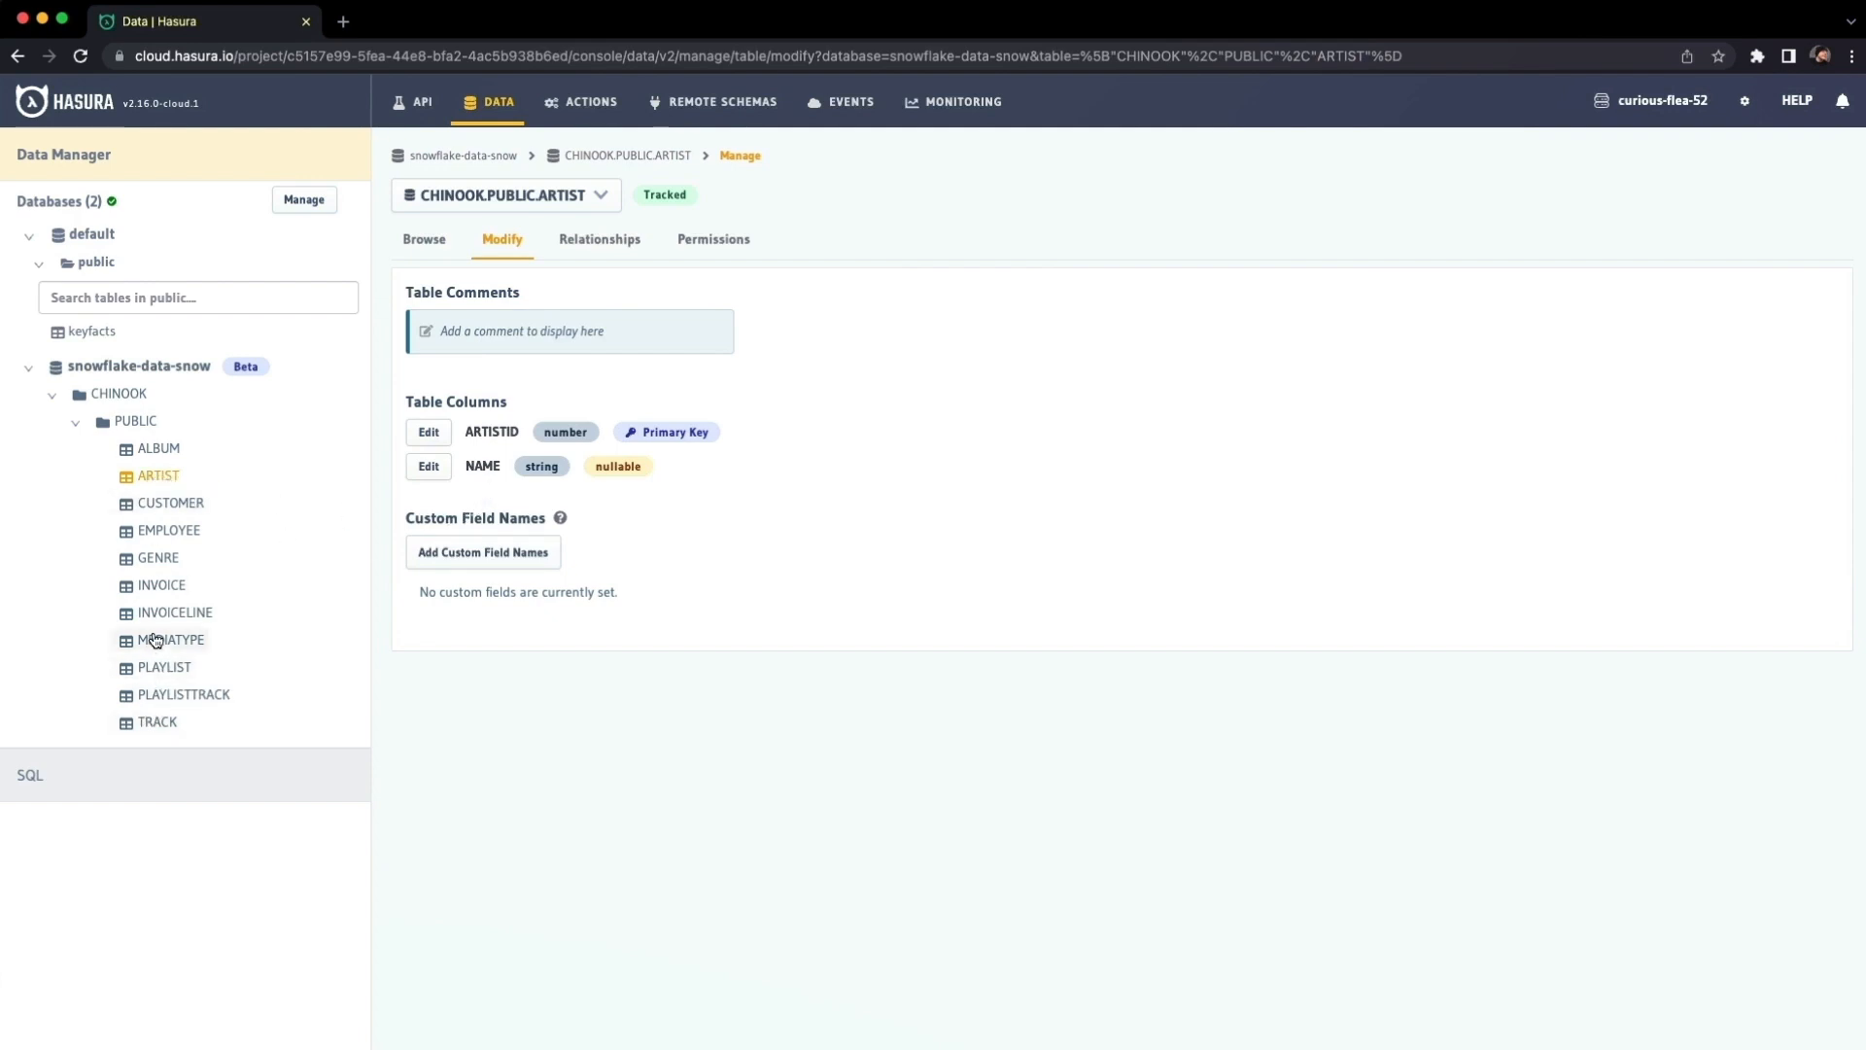
- Start a new local relationship from the ALBUM table with CHINOOK.PUBLIC.ARTIST as the reference table
left_click(171, 449)
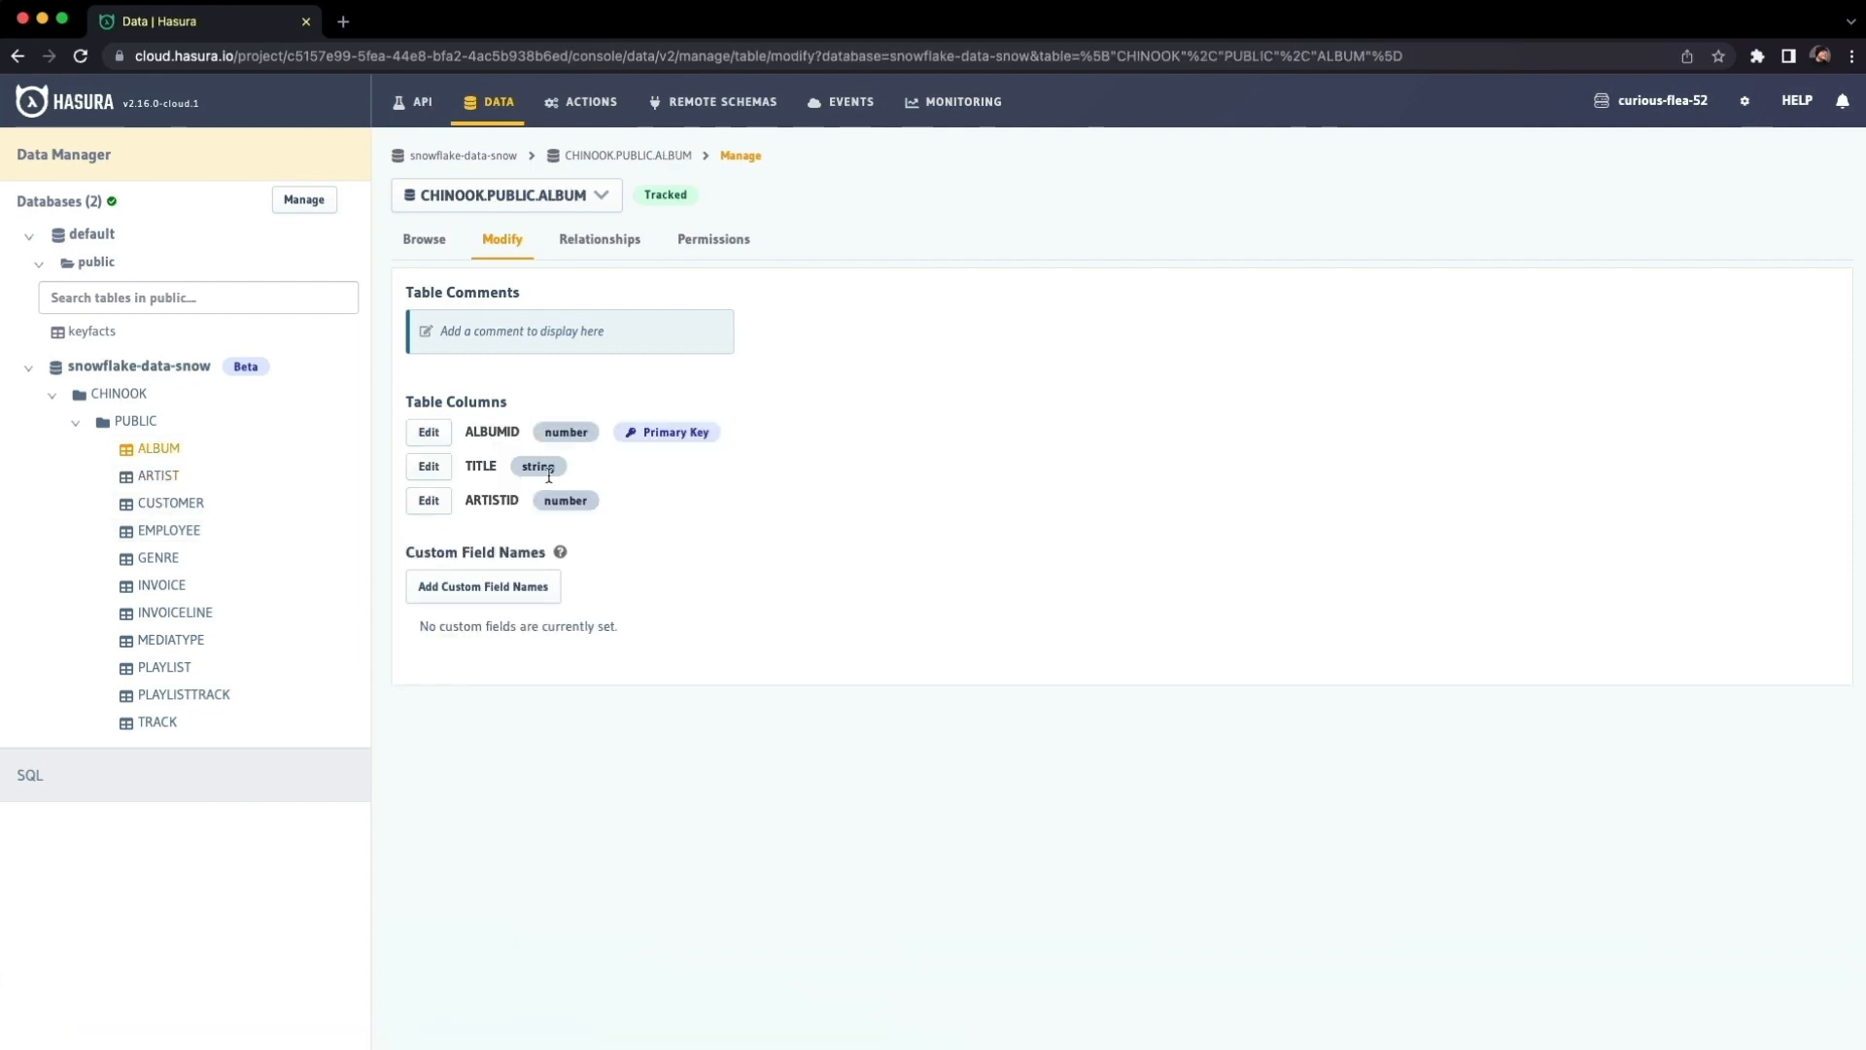
left_click(605, 248)
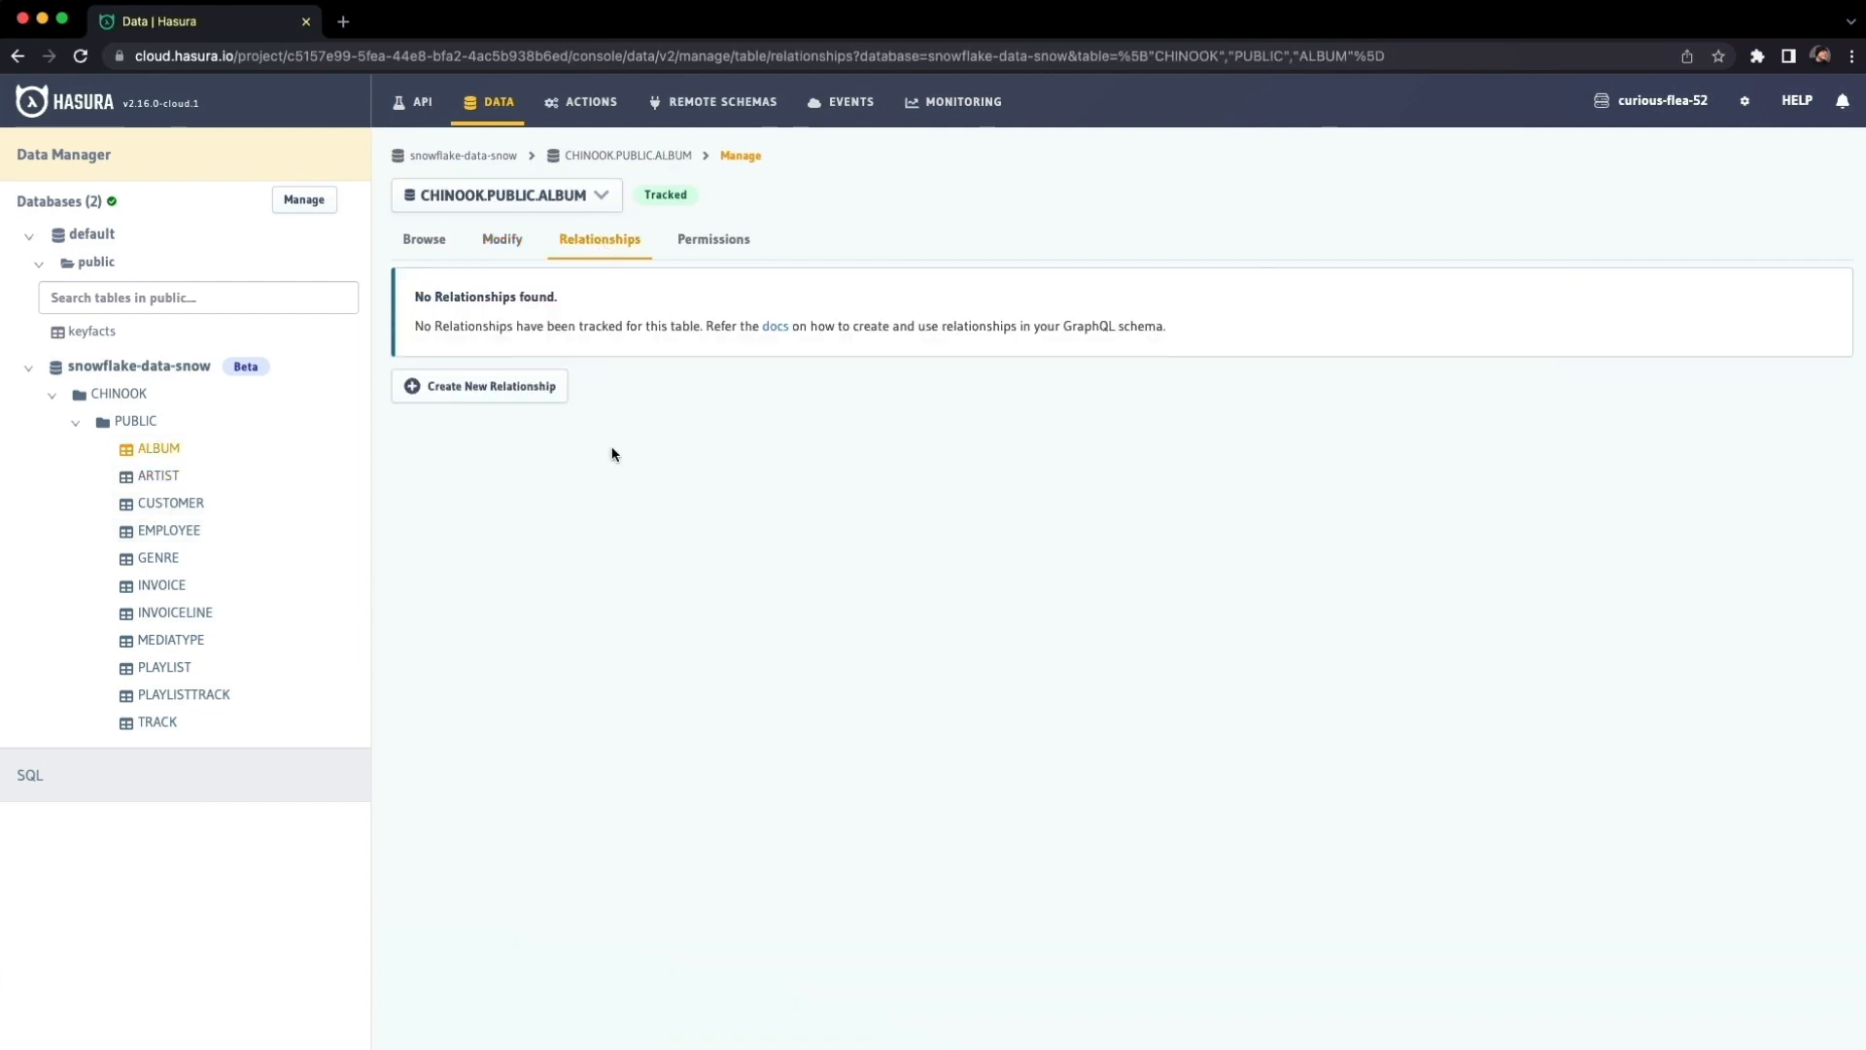
left_click(514, 386)
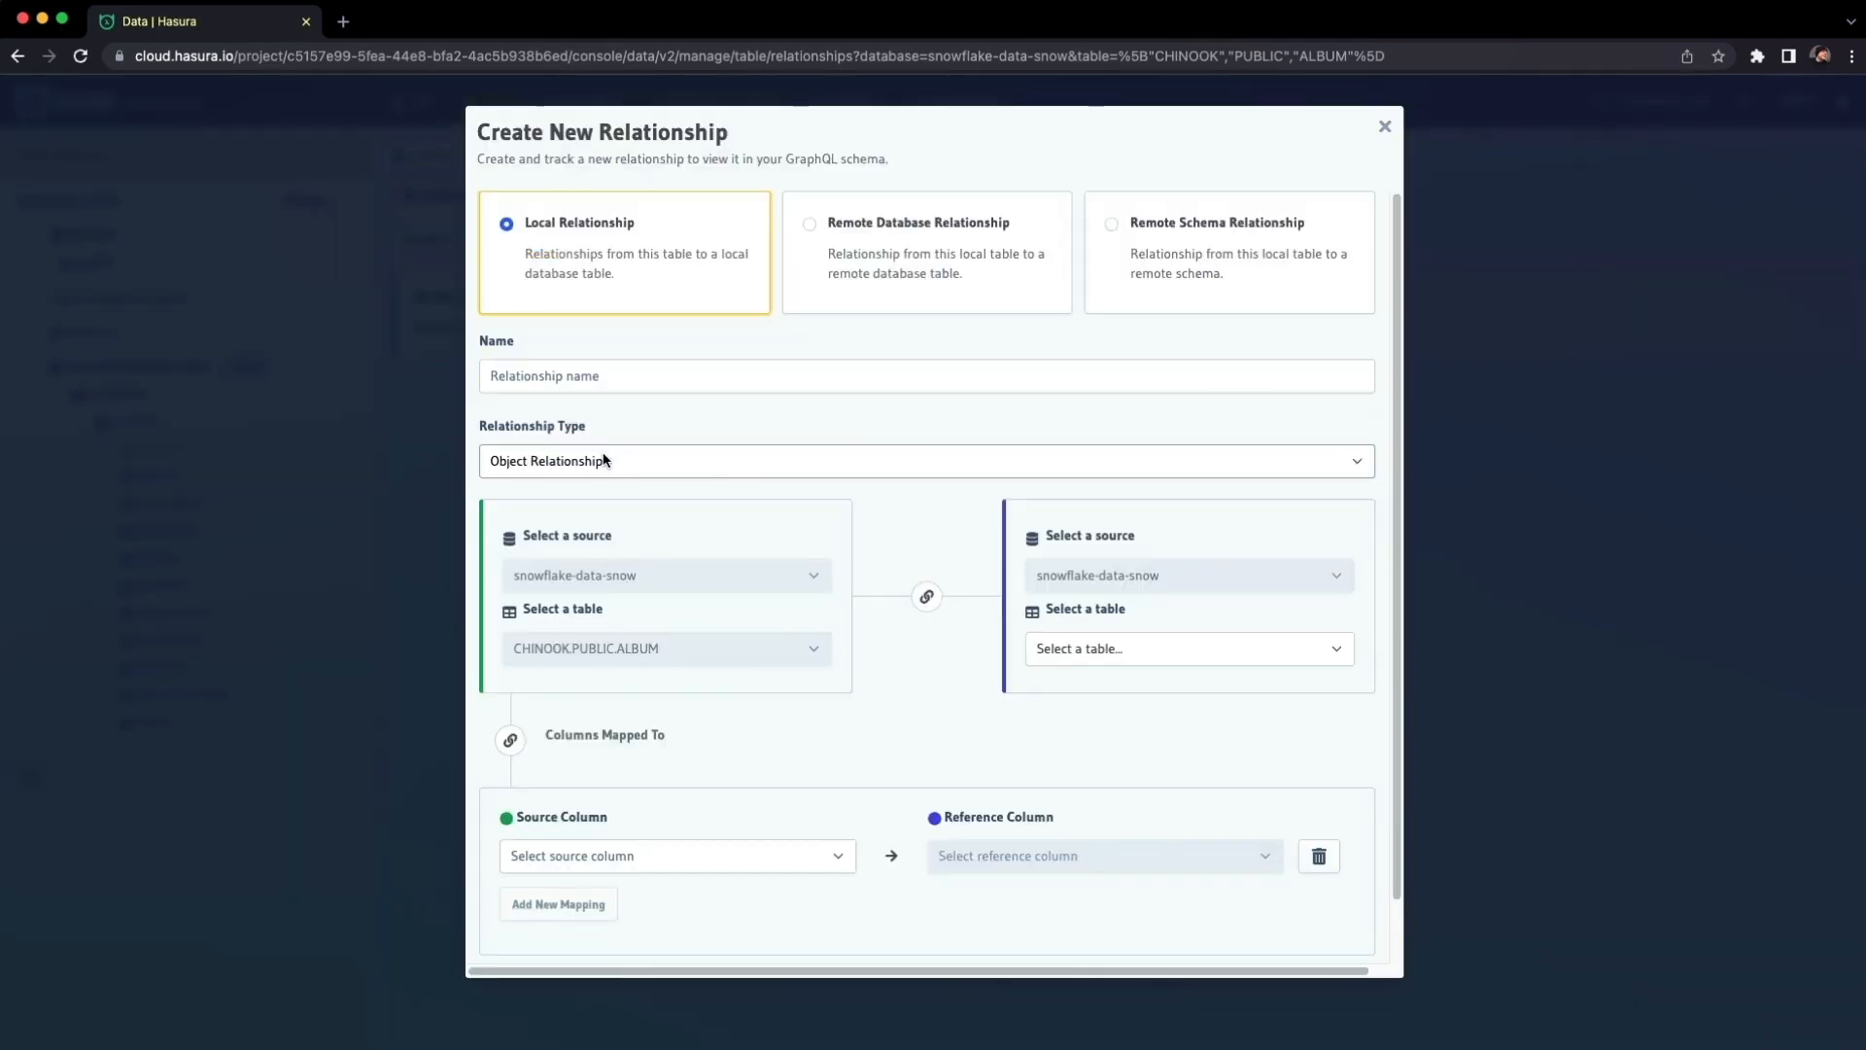
left_click(1167, 652)
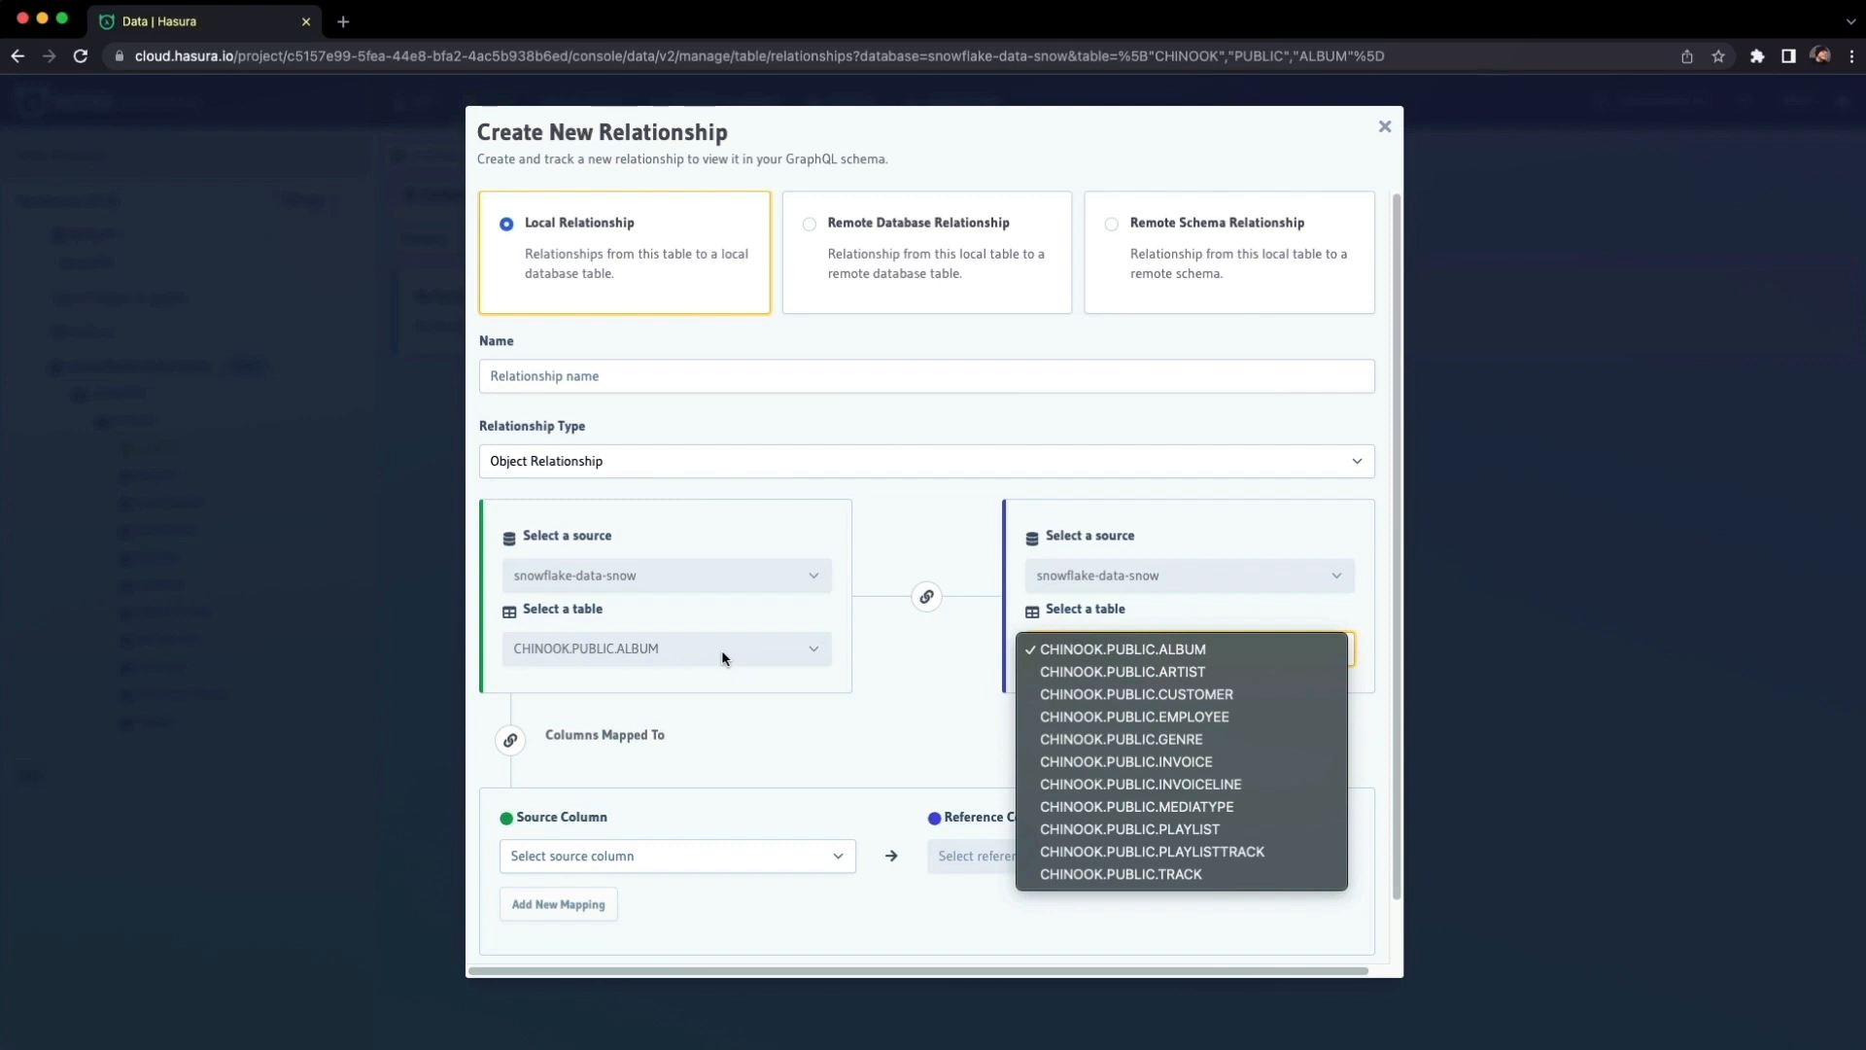
left_click(1137, 671)
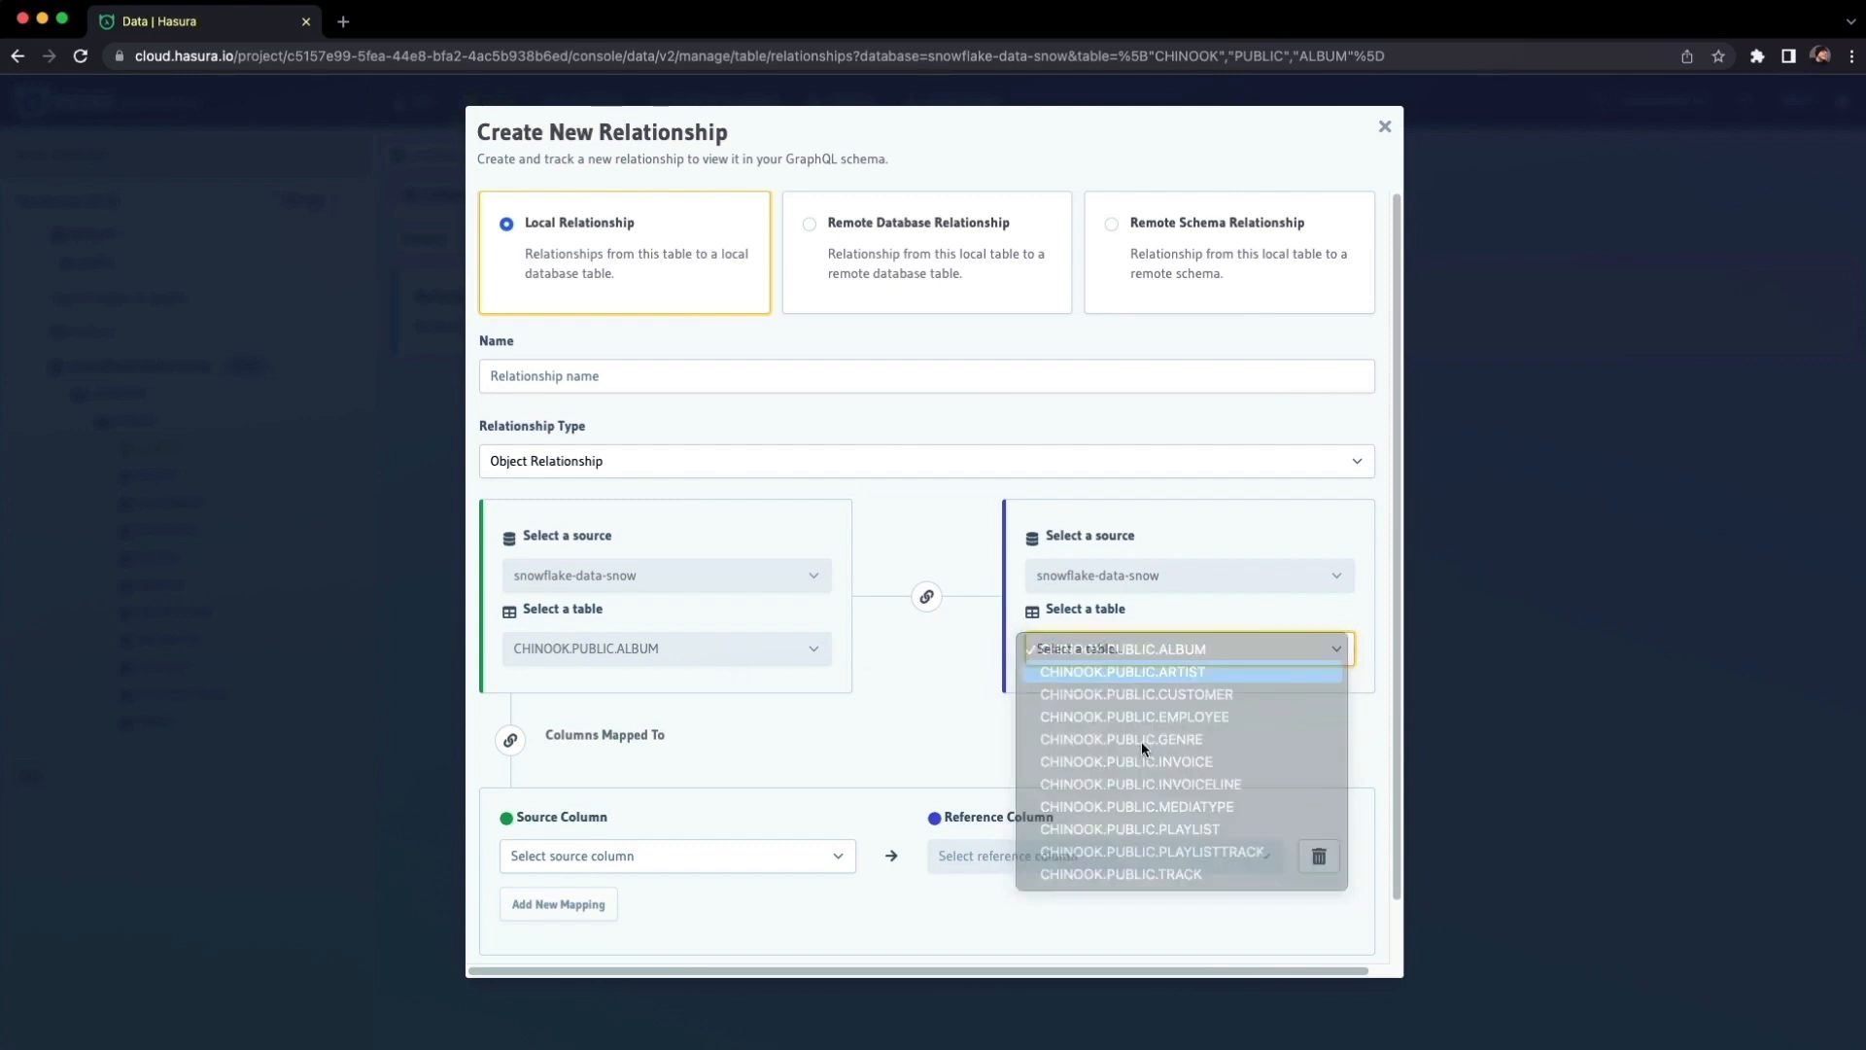
- Map the source column ARTISTID to the reference column ARTISTID
left_click(747, 856)
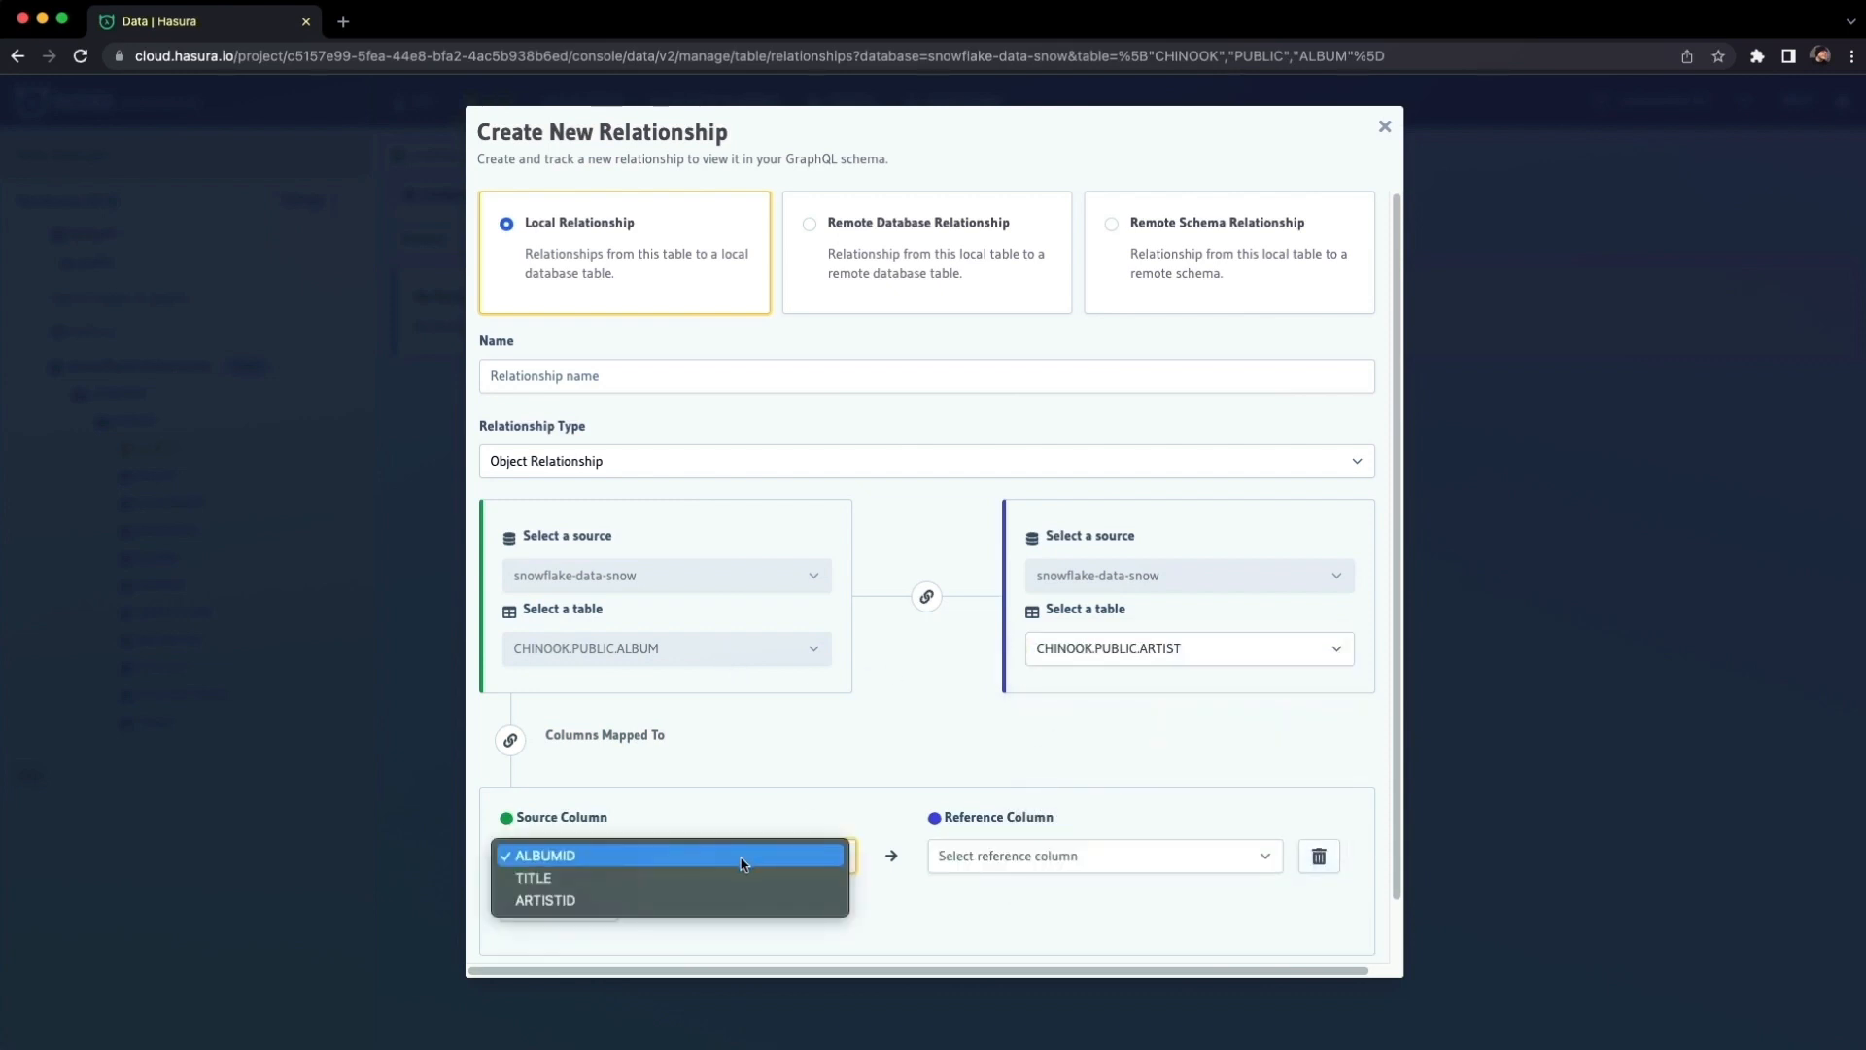
left_click(604, 898)
left_click(1097, 860)
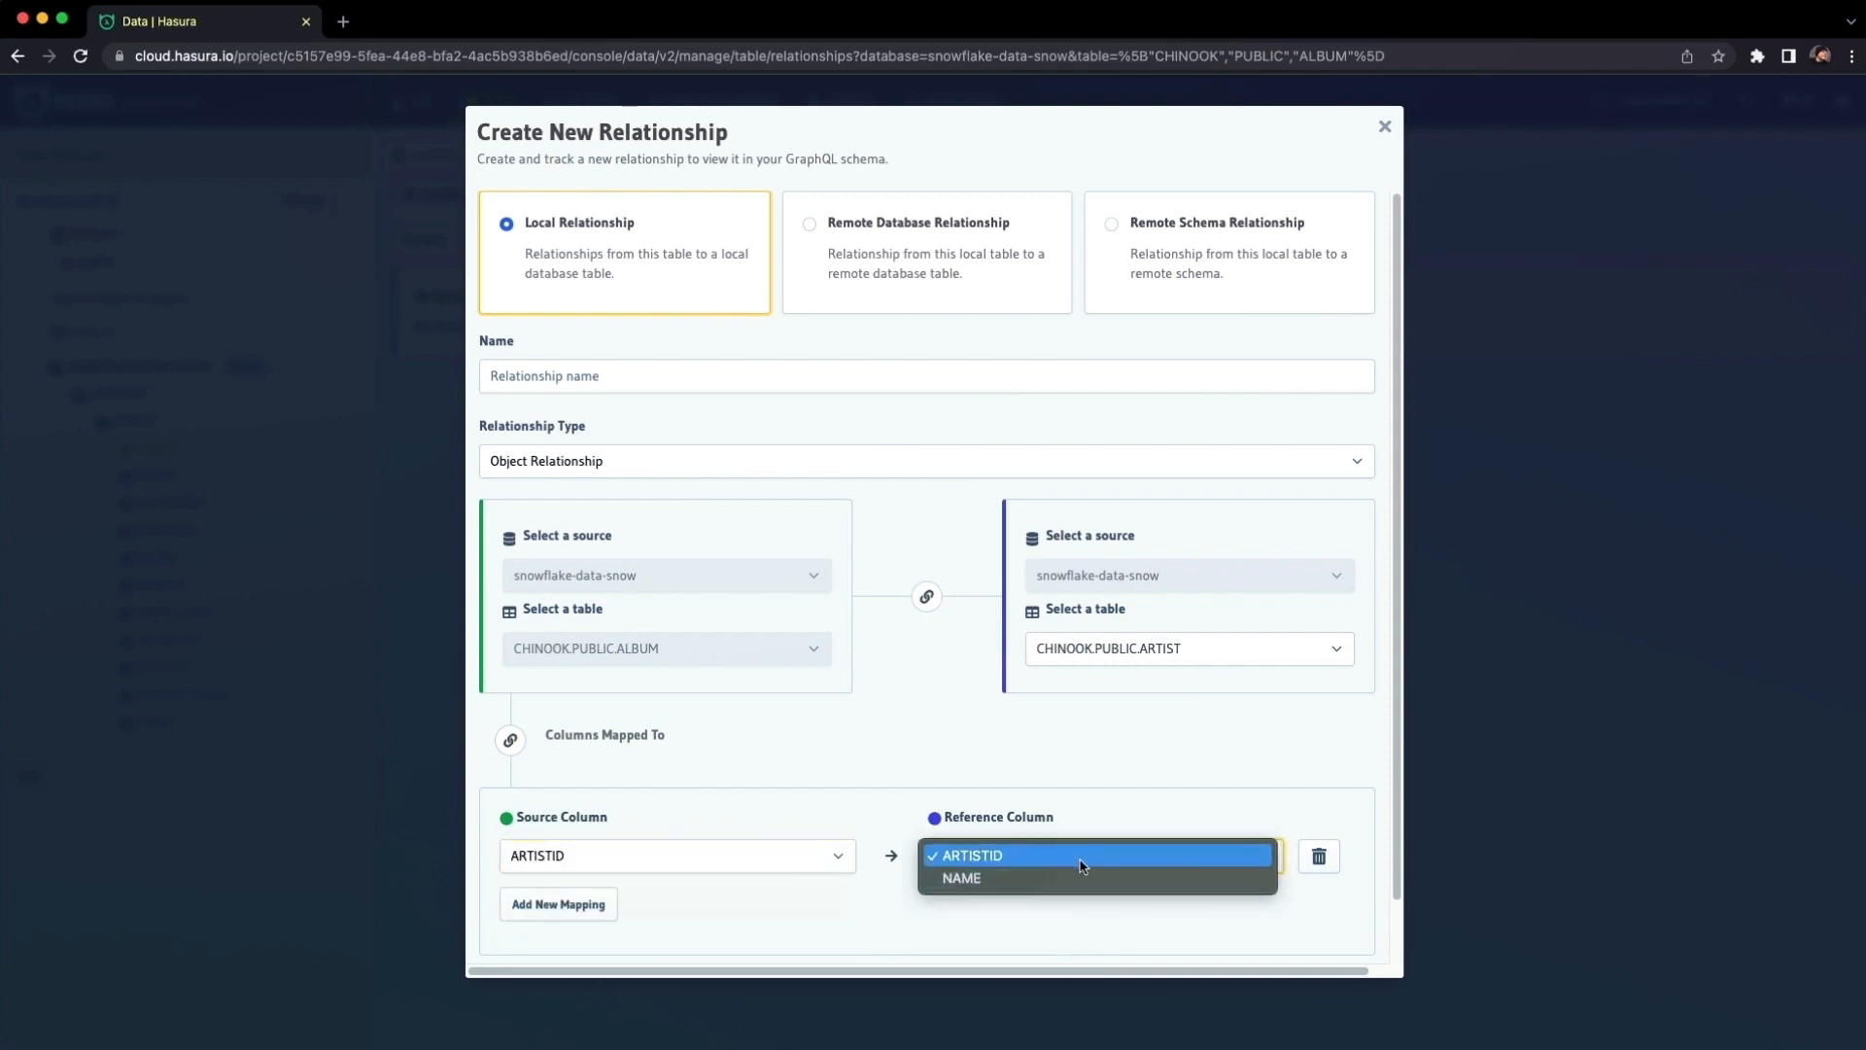
left_click(1082, 855)
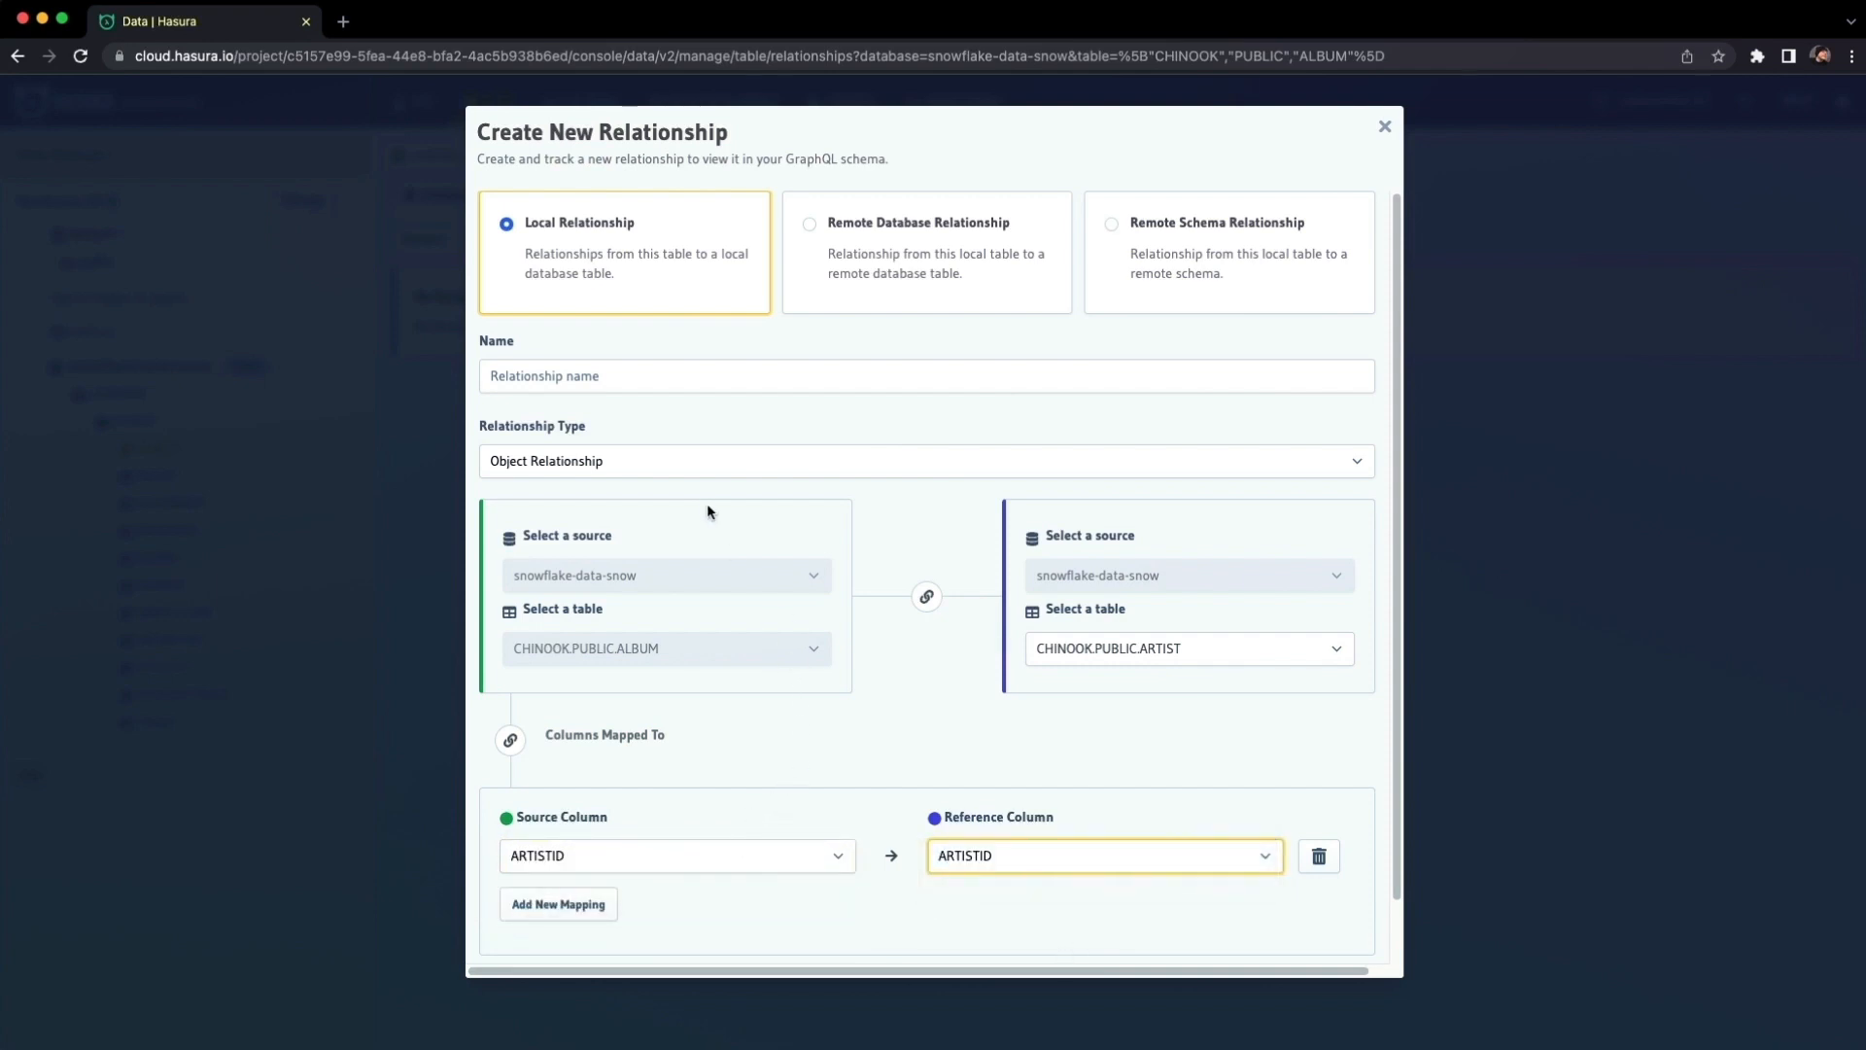
- Name the relationship albumArtist and create it as an object relationship
left_click(646, 378)
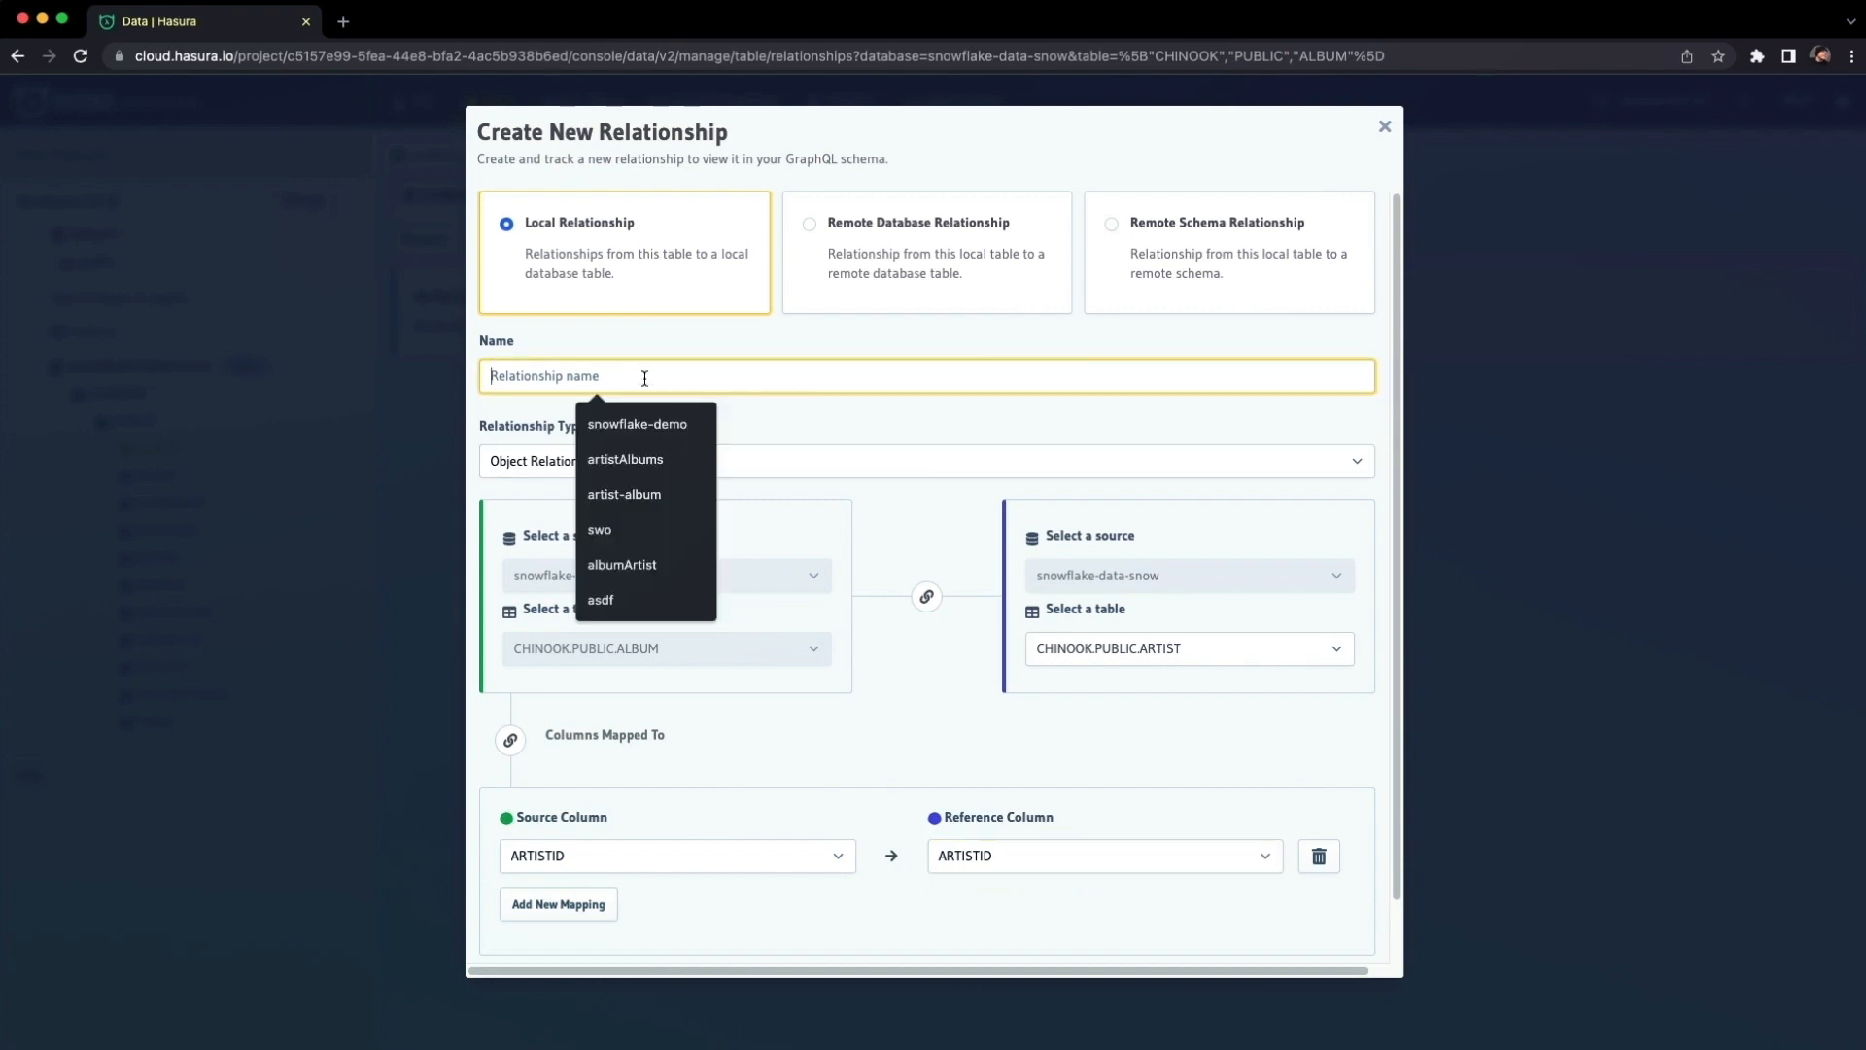
type("albumArti")
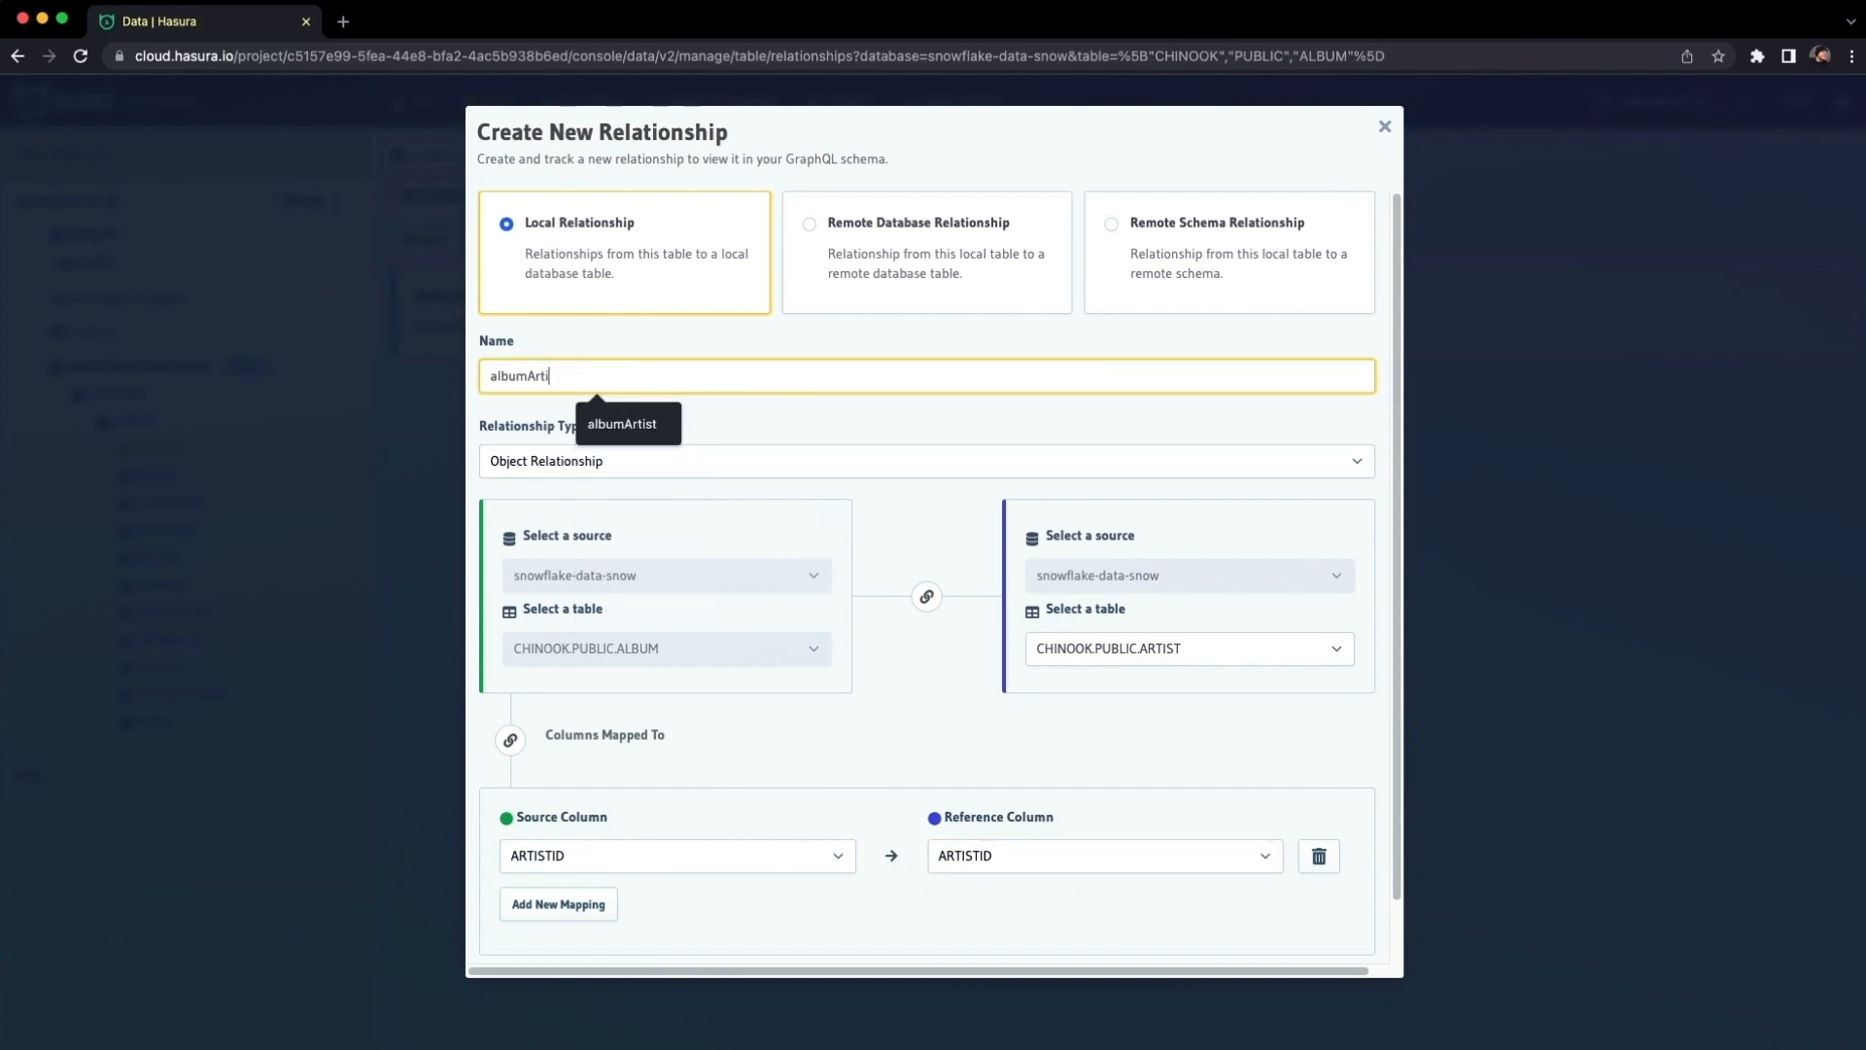
type("st")
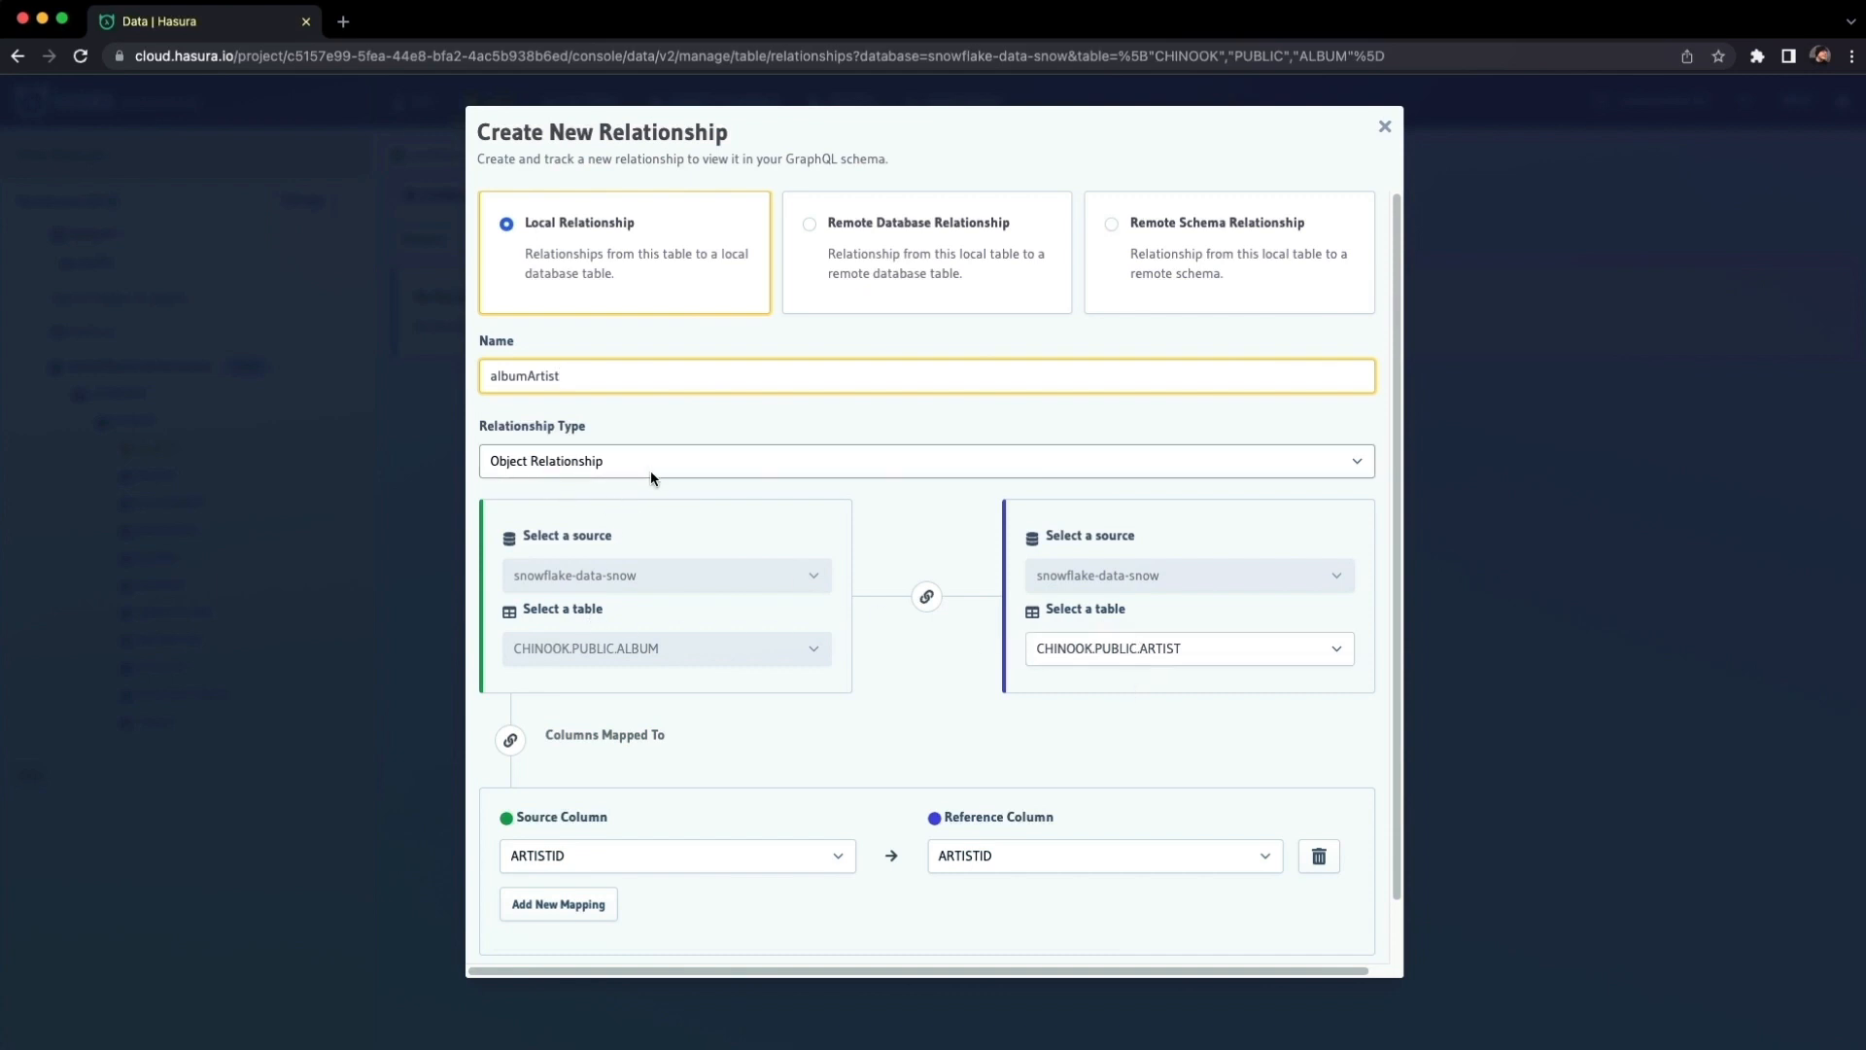
scroll(867, 727, "down", 2)
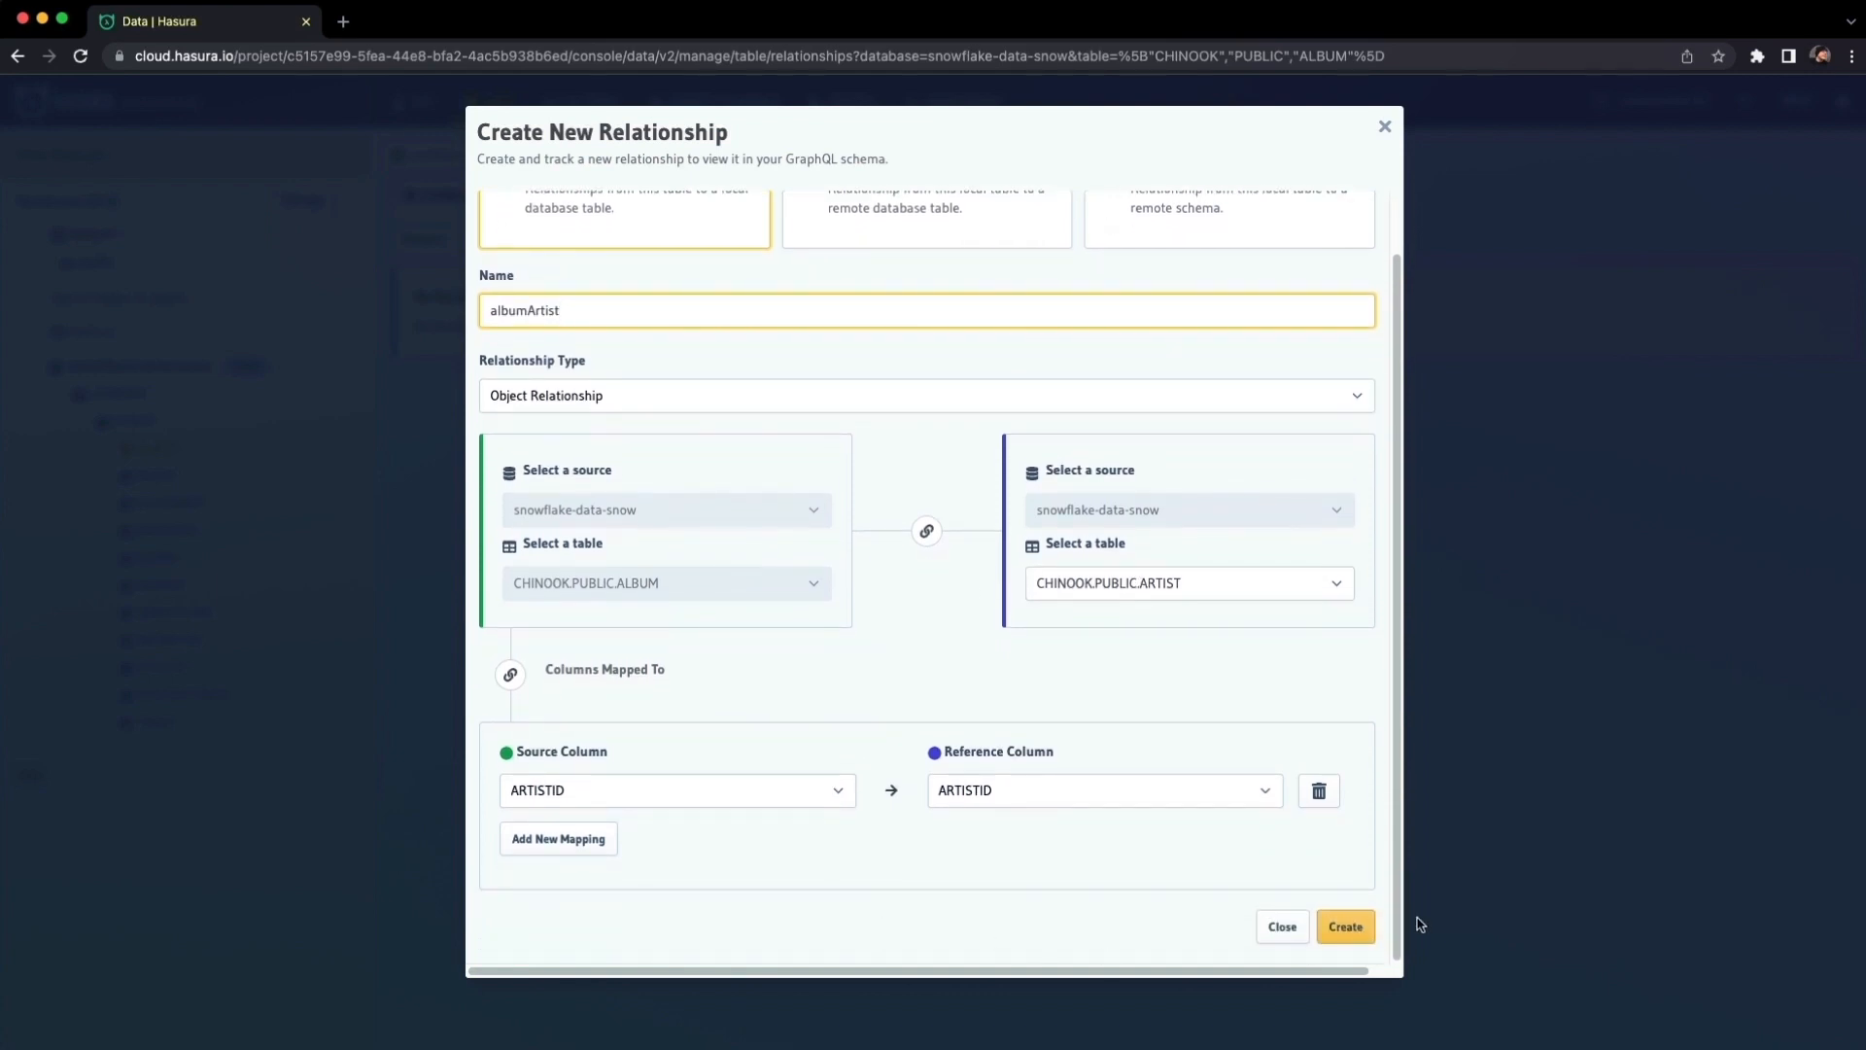
left_click(1345, 926)
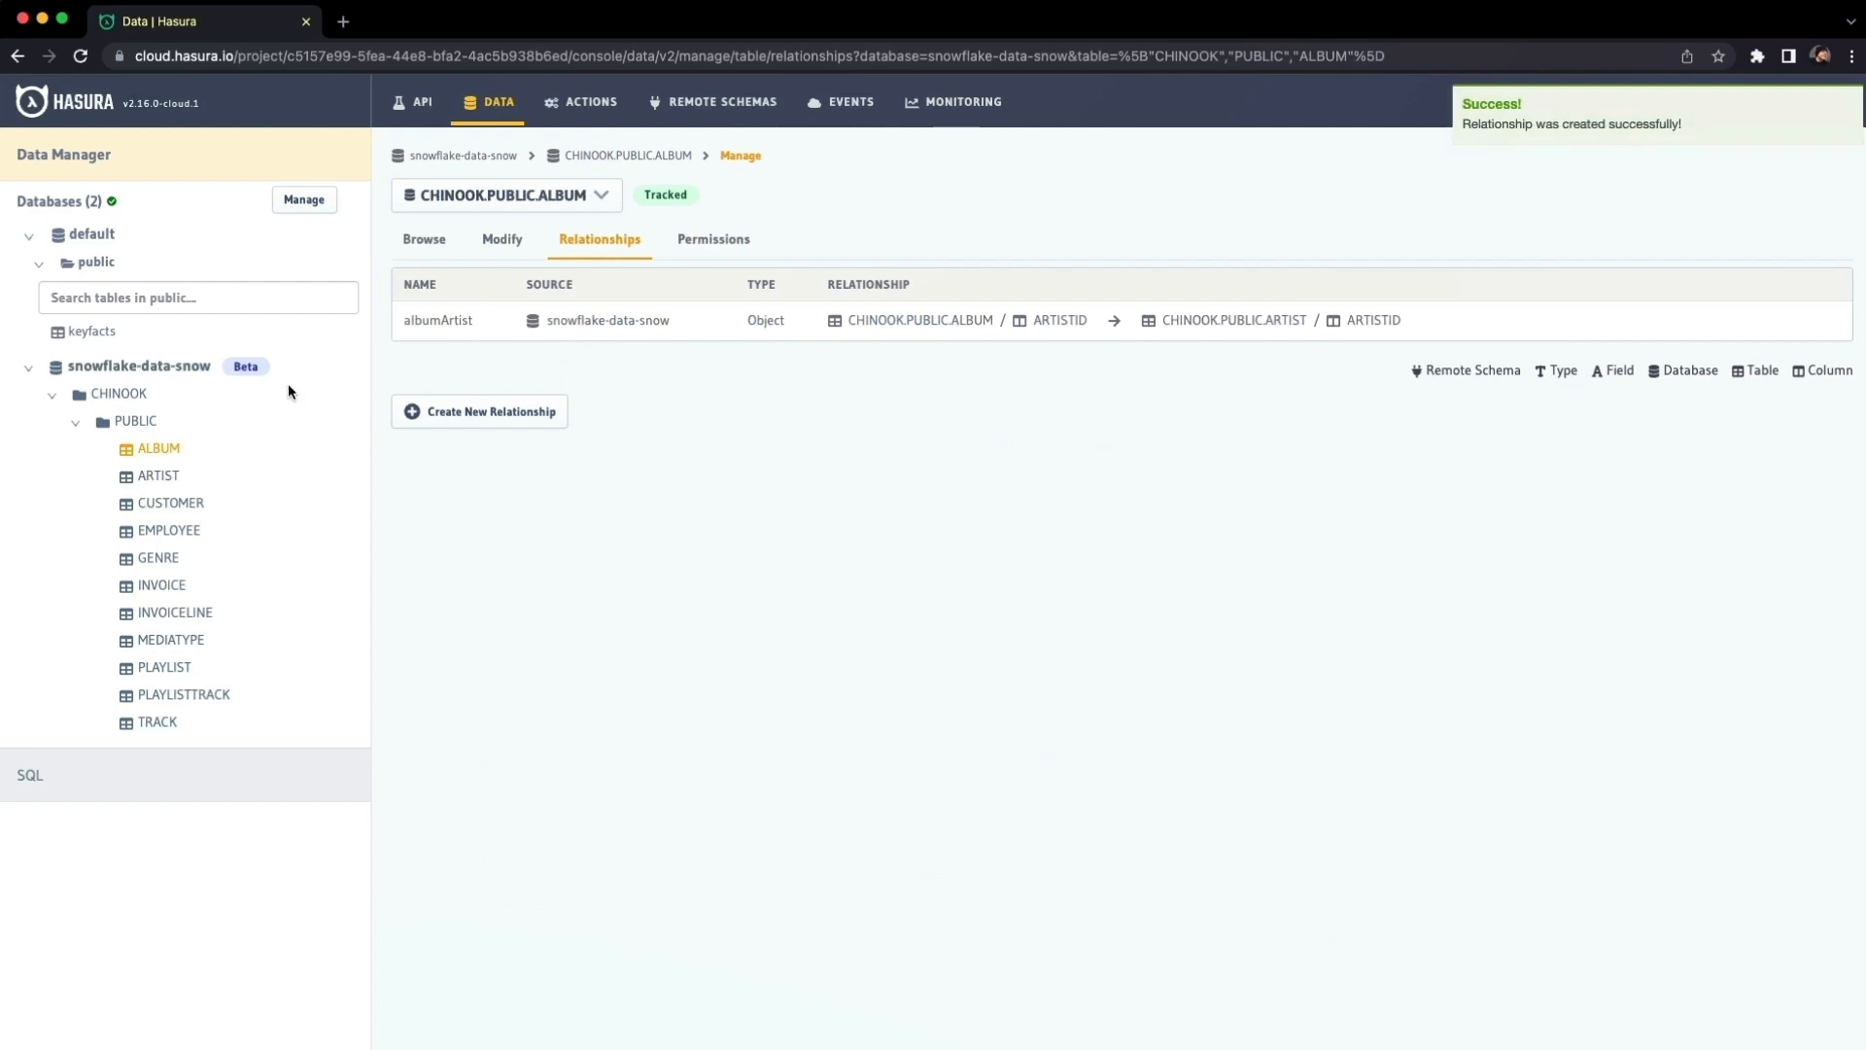
- Start a new local relationship from the ARTIST table, named artistAlbums, with type Array Relationship
left_click(161, 479)
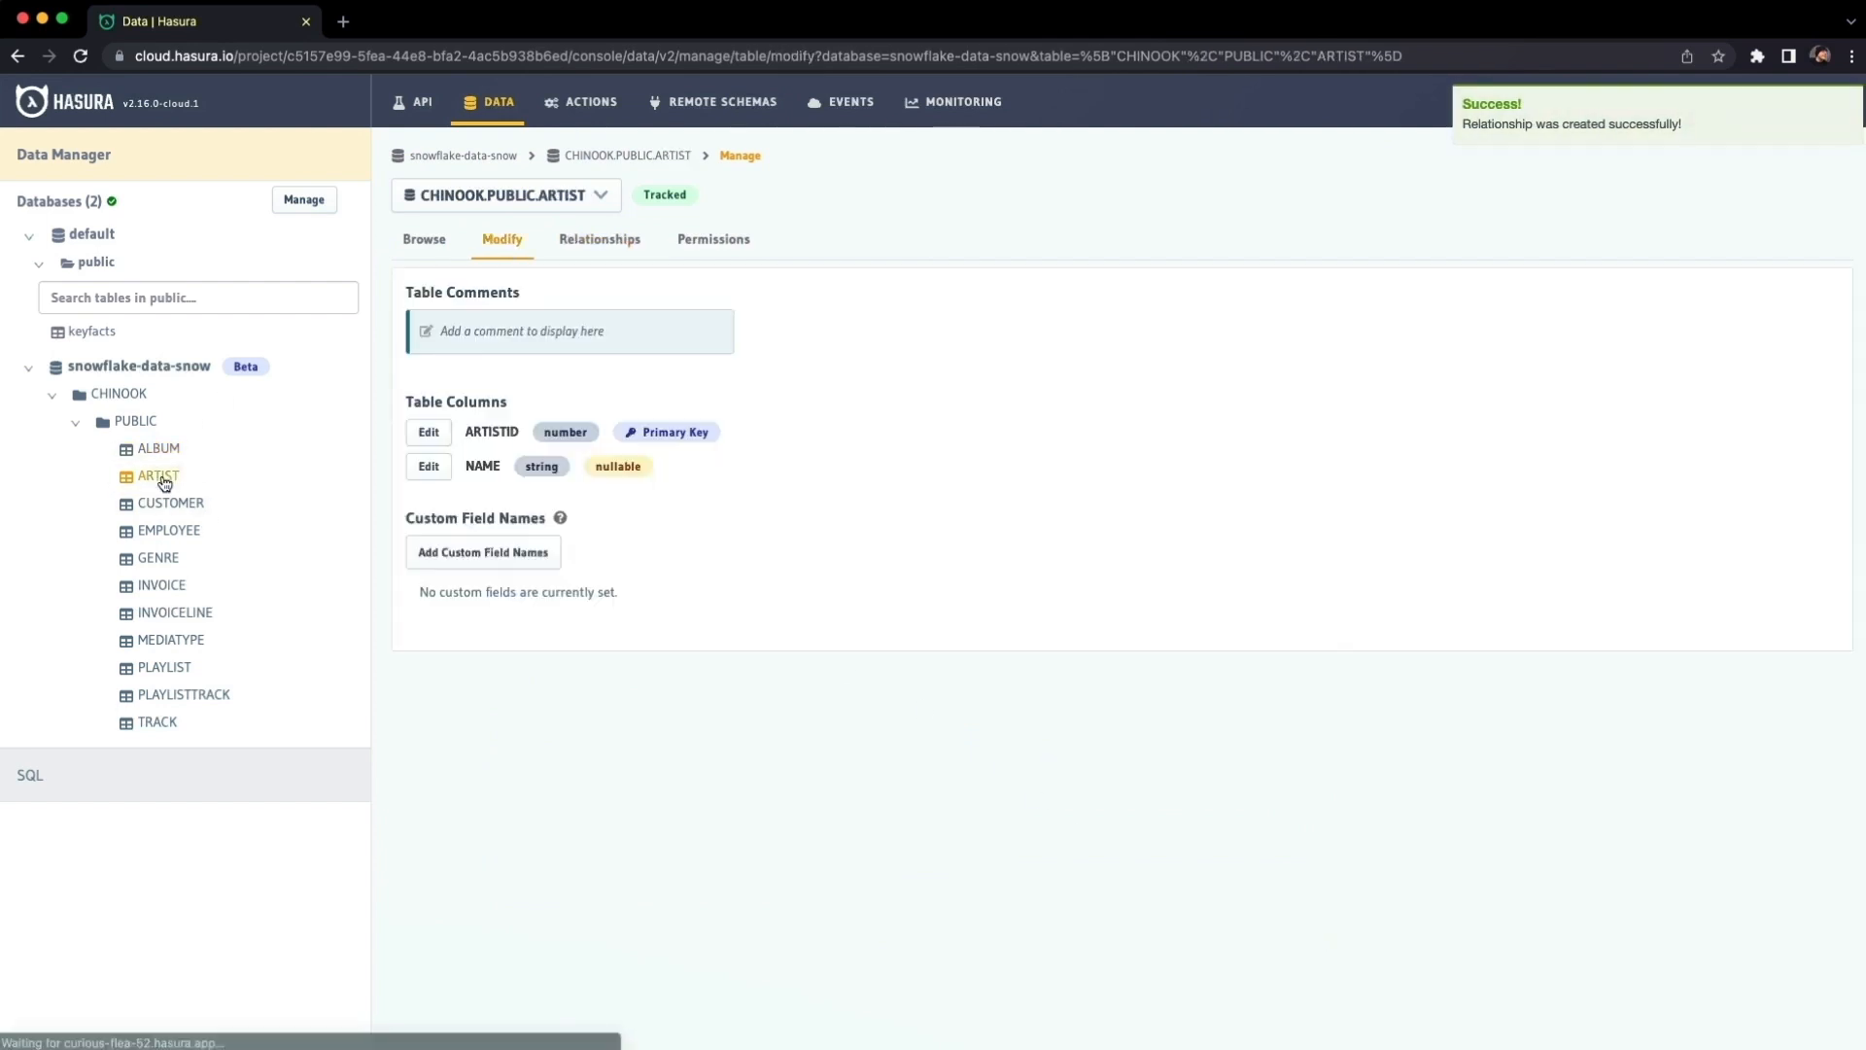
left_click(592, 245)
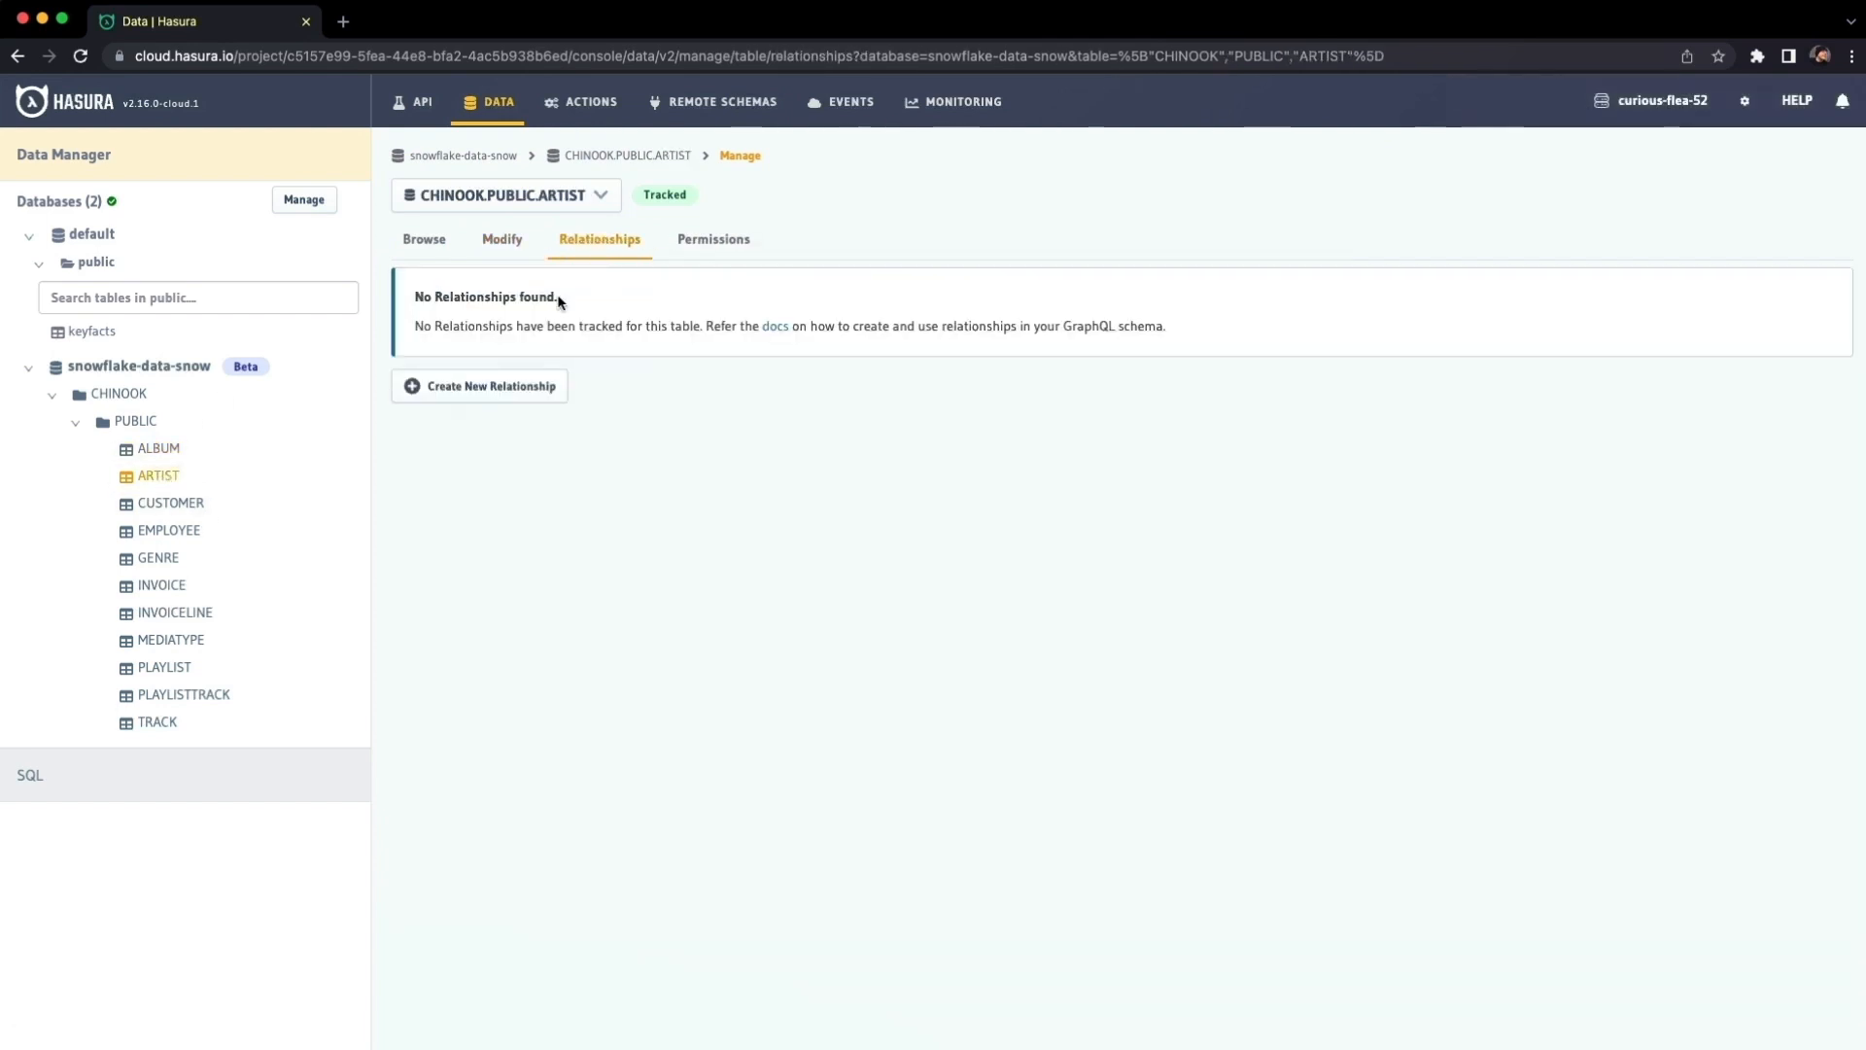
left_click(477, 385)
left_click(644, 381)
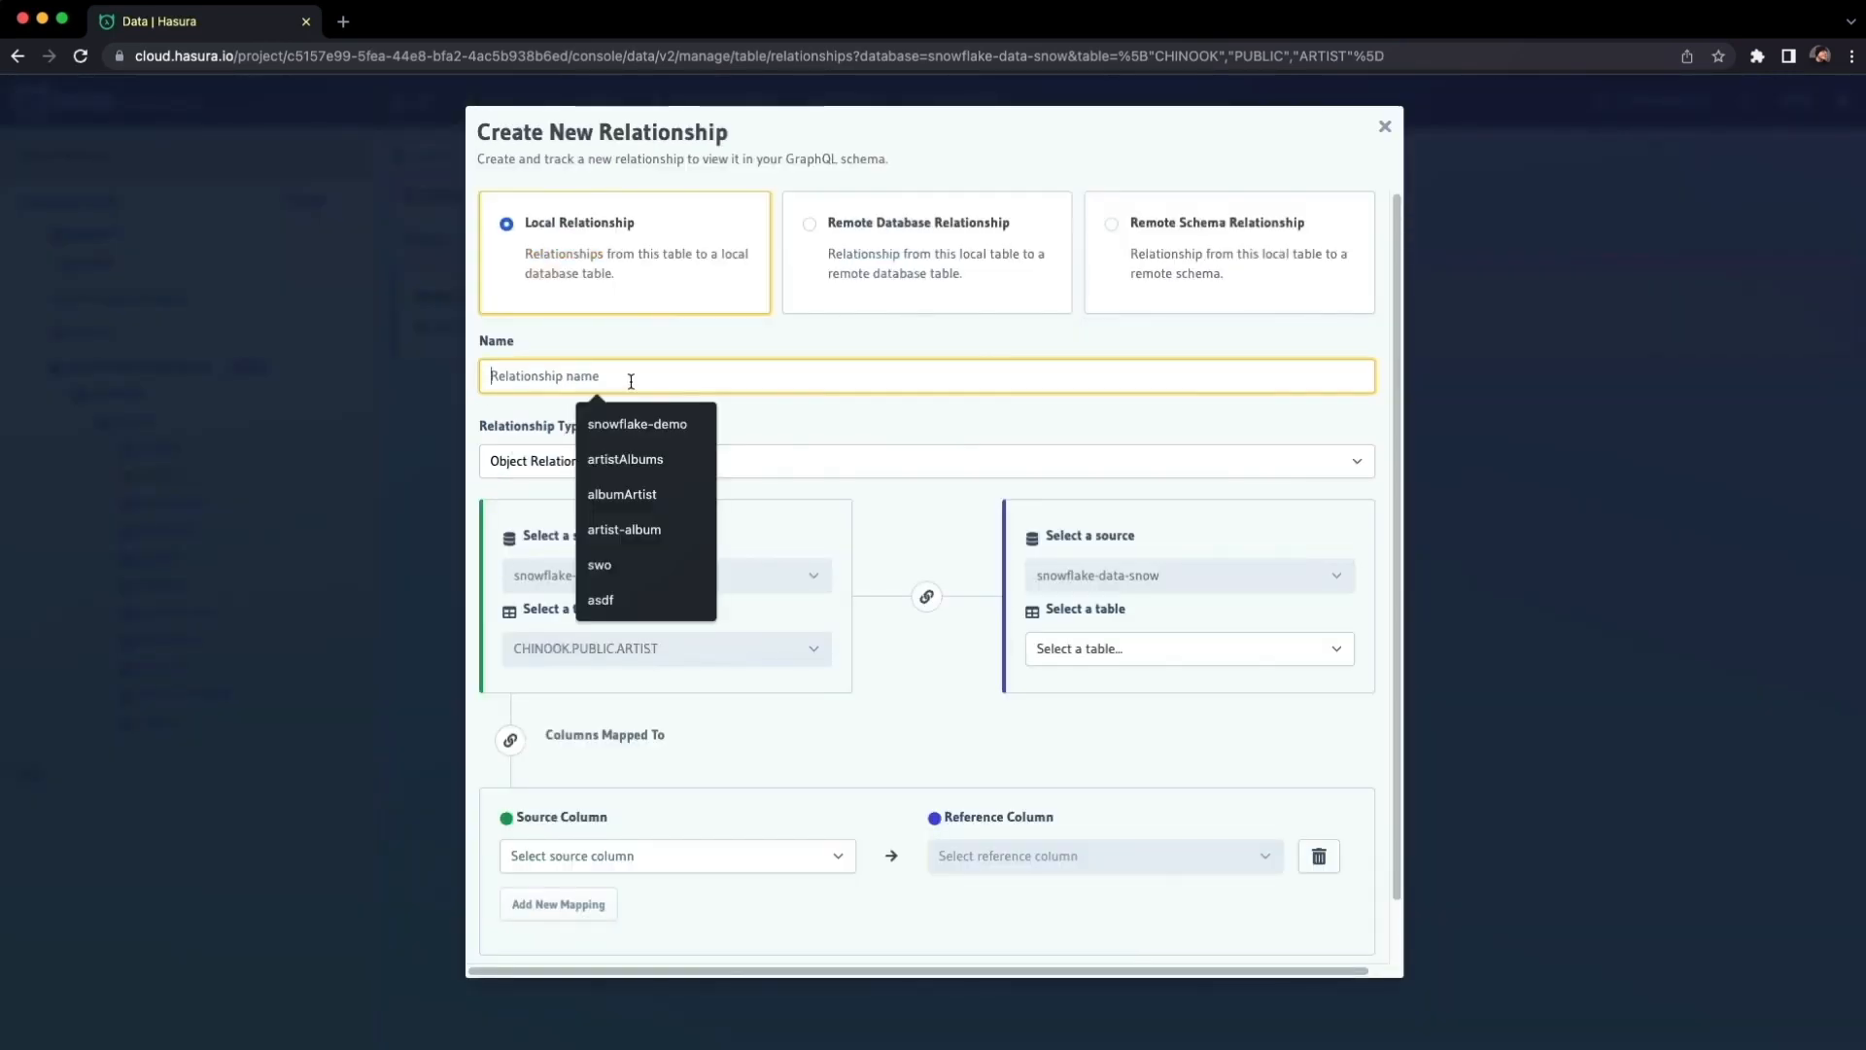
type("arti")
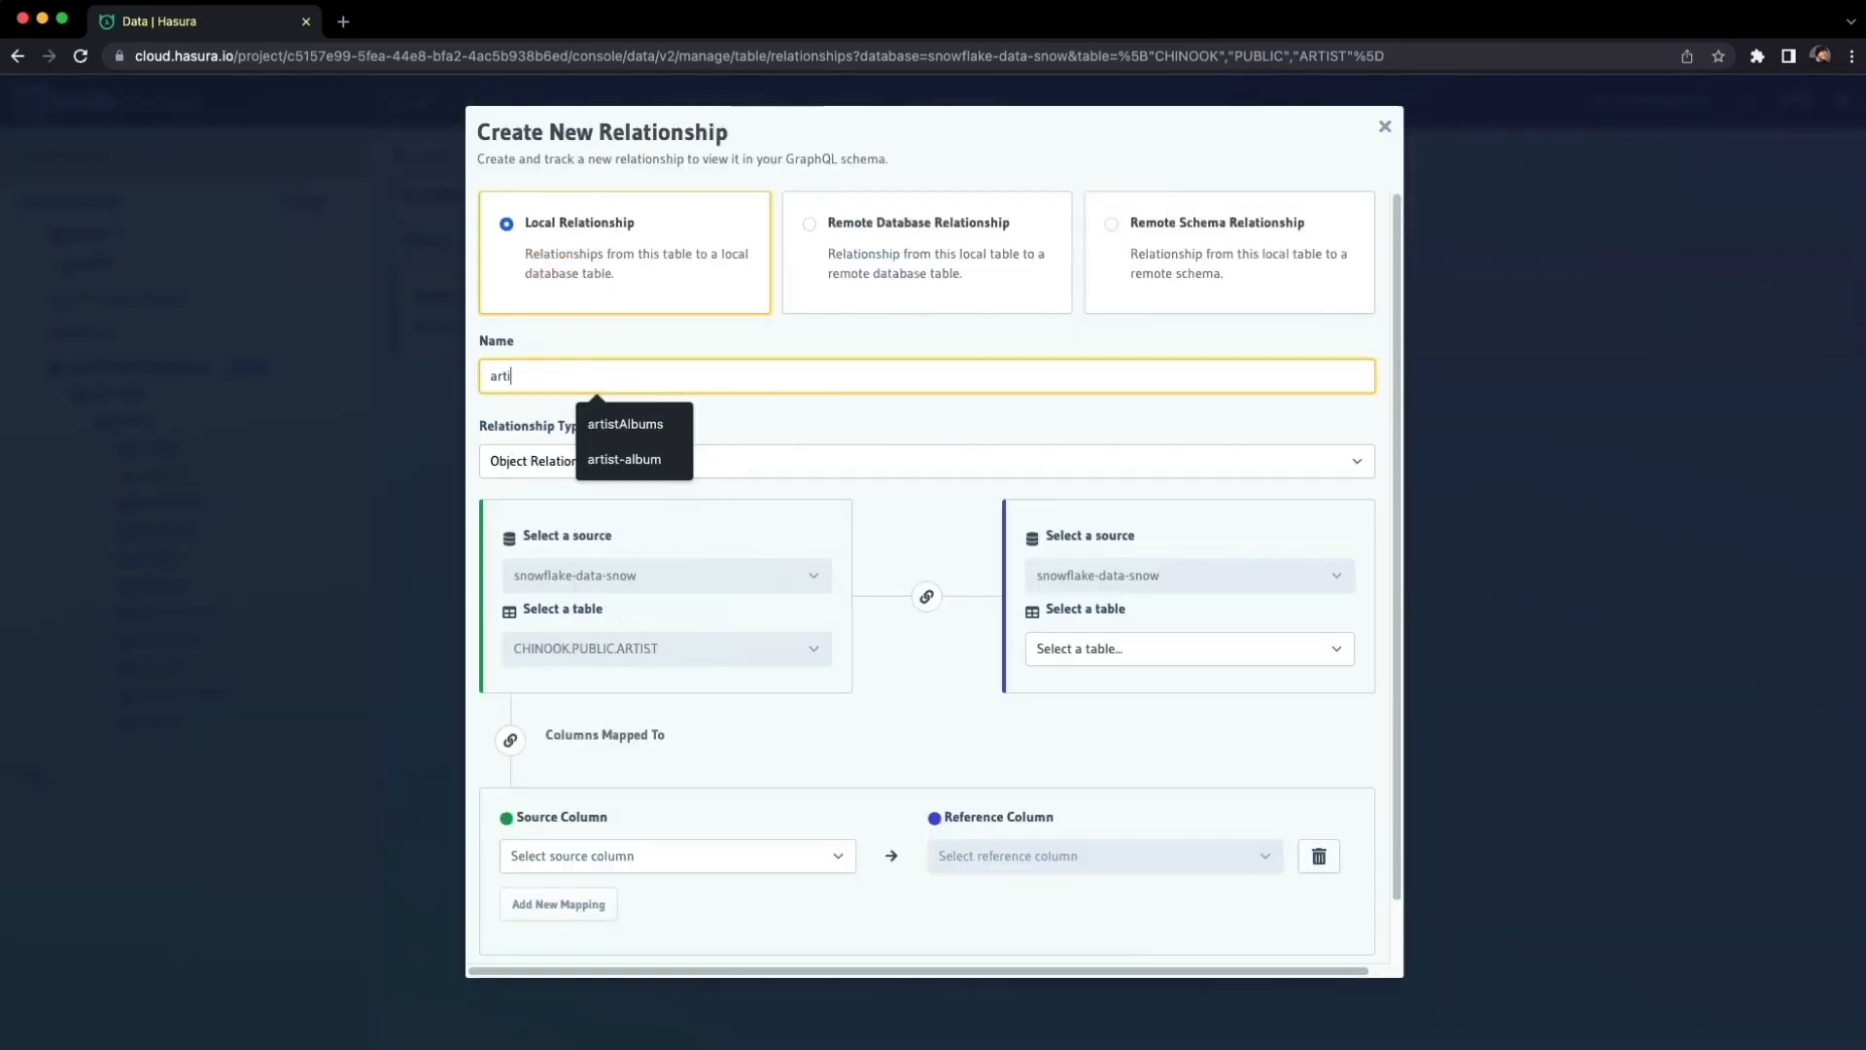
type("stAlbums")
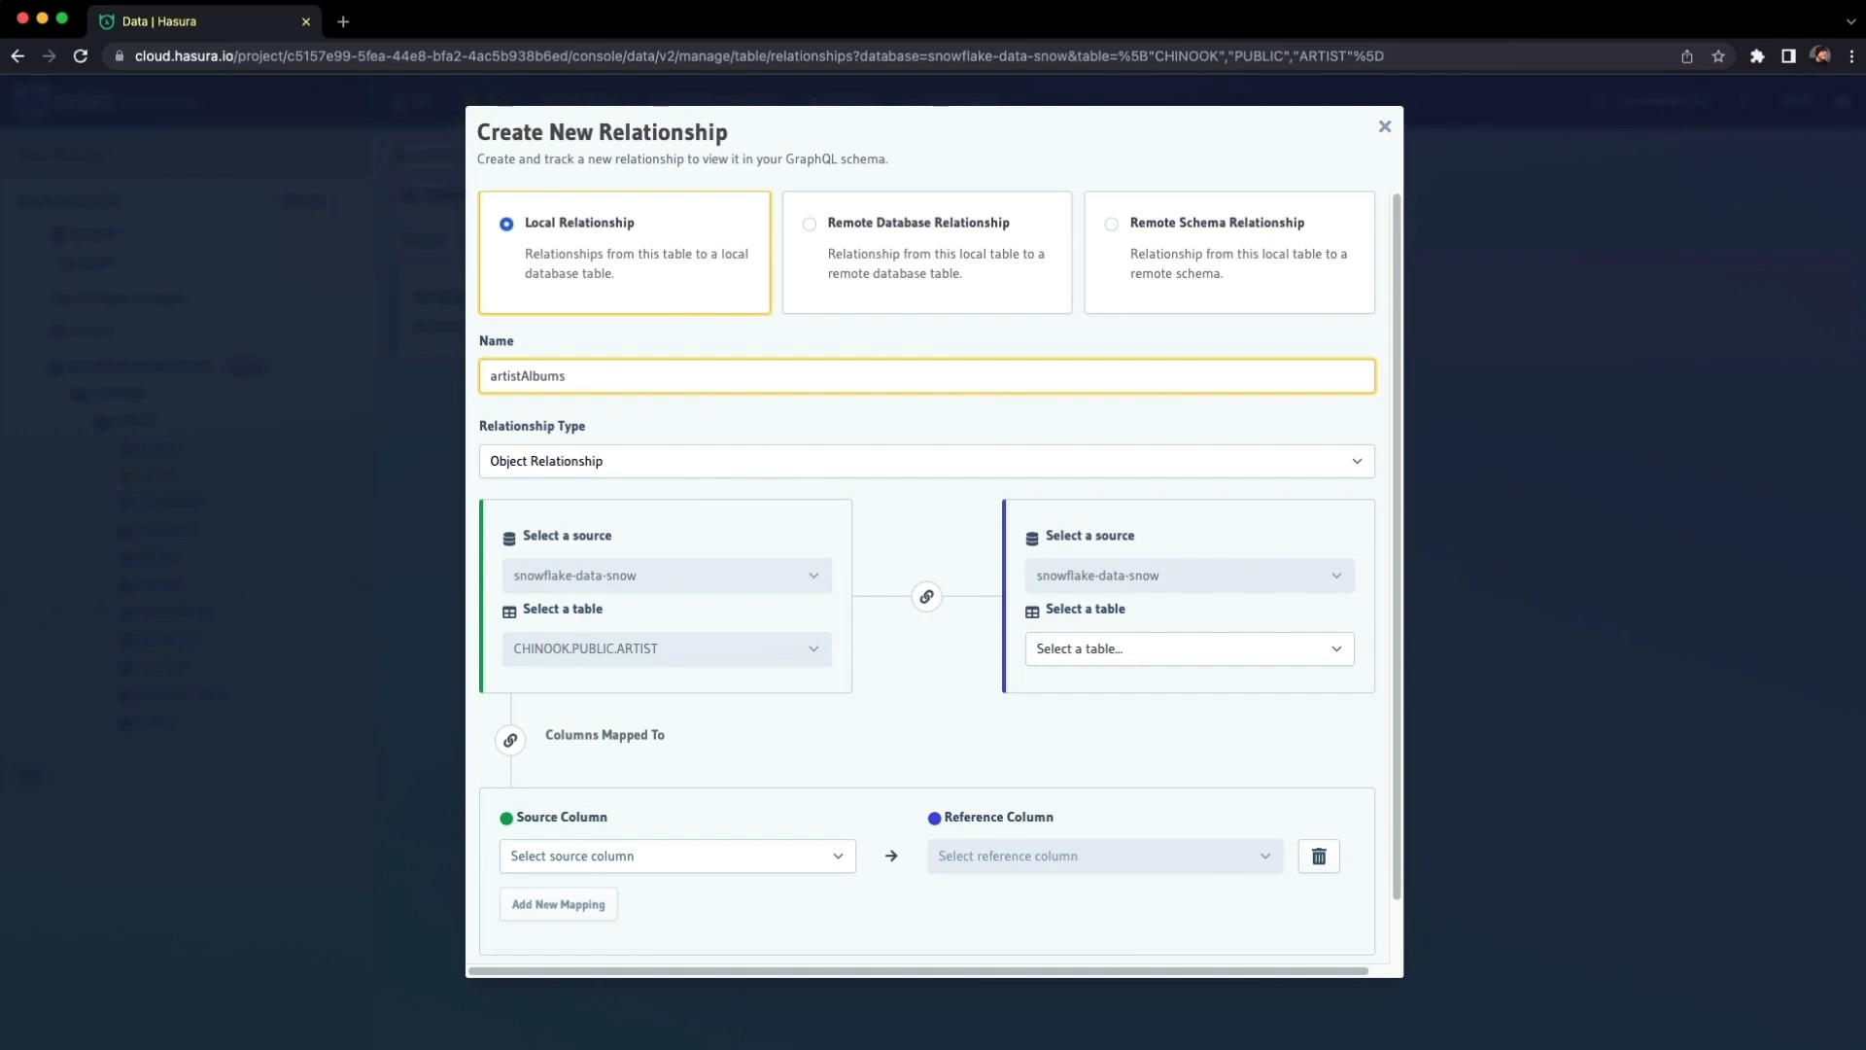
left_click(649, 470)
left_click(642, 484)
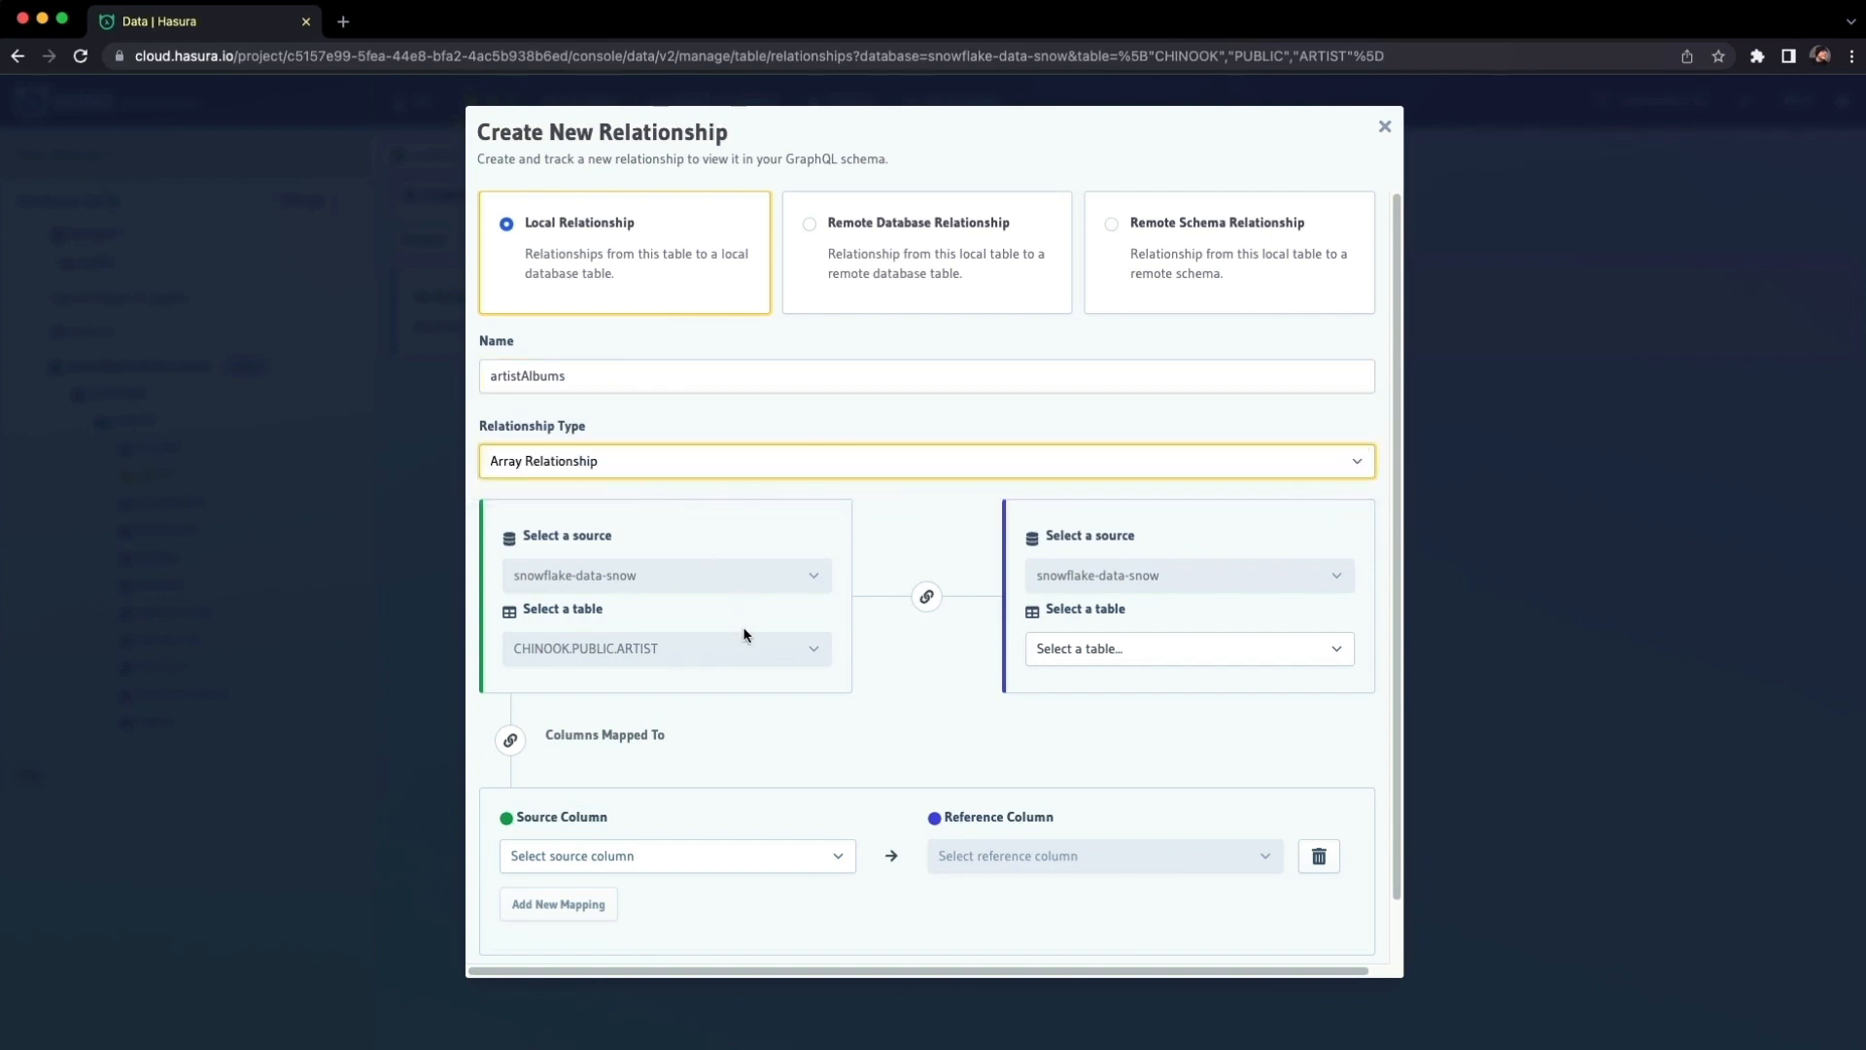
- Reference the CHINOOK.PUBLIC.ALBUM table, map source column ARTISTID to reference column ARTISTID, and create the relationship
left_click(1200, 649)
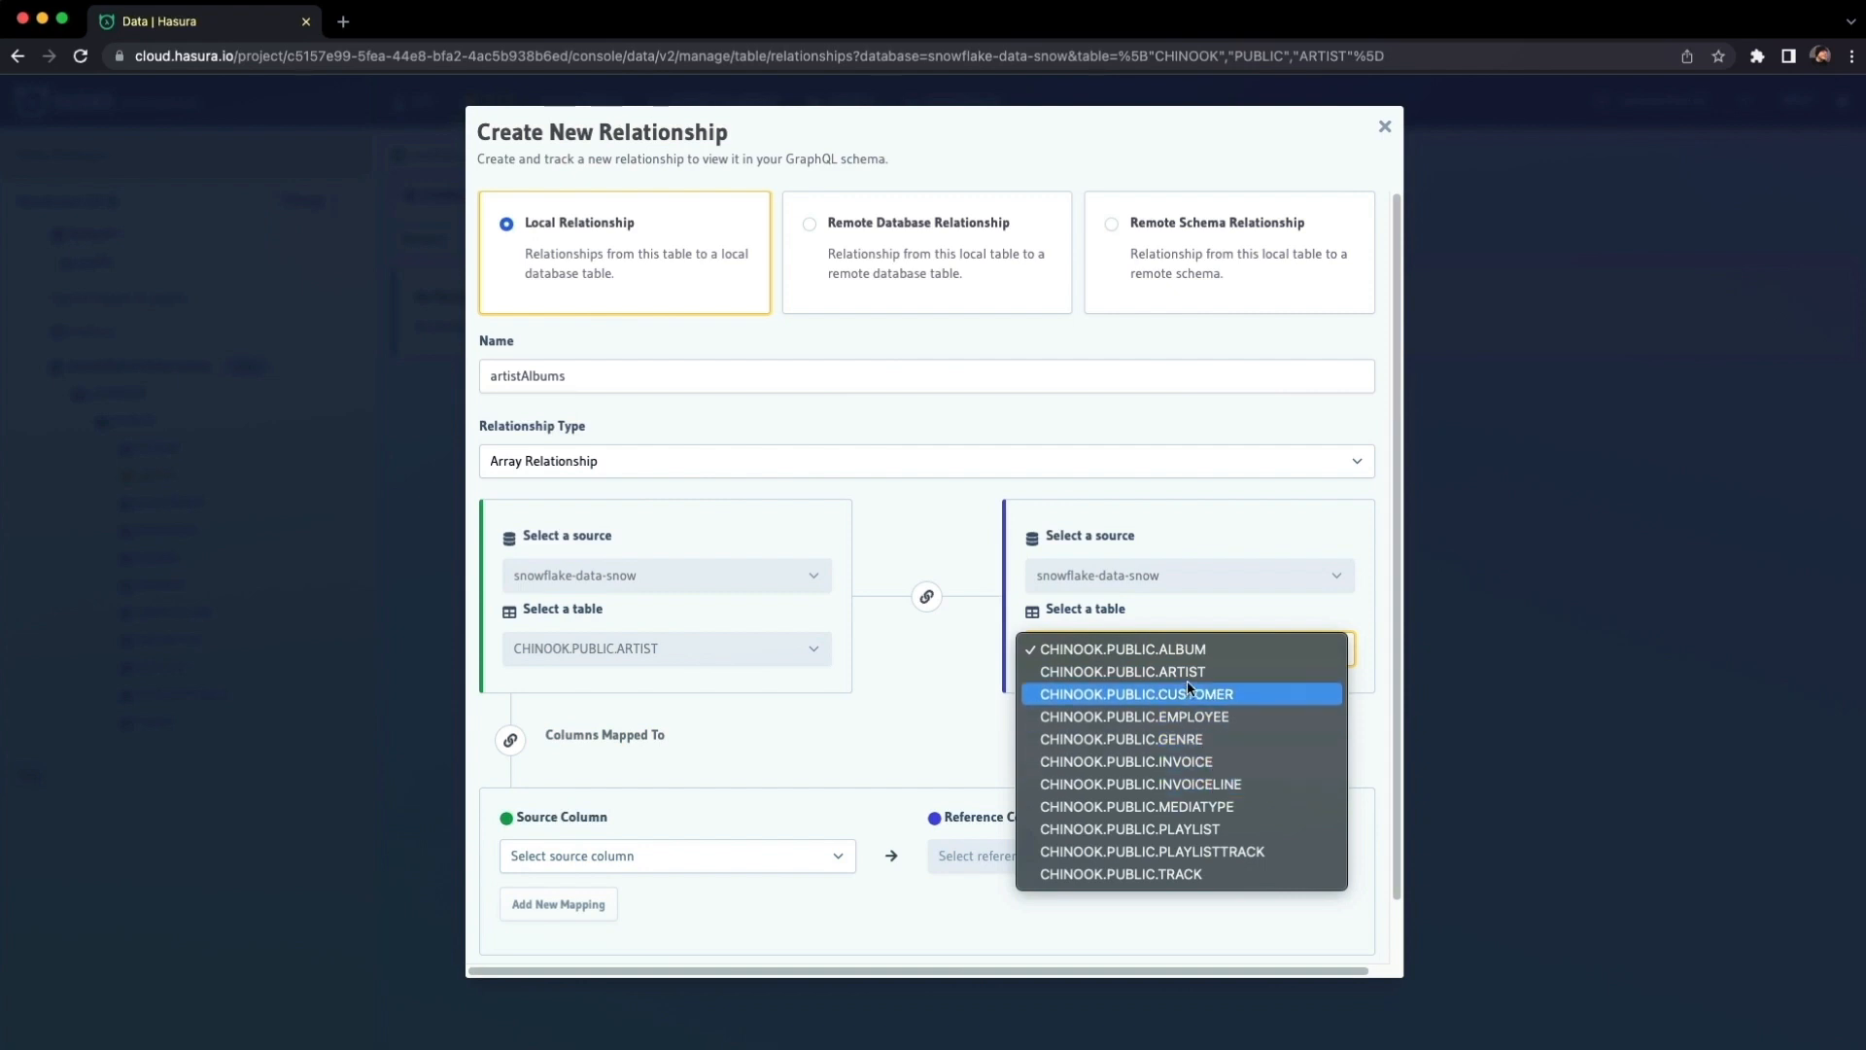
left_click(1147, 648)
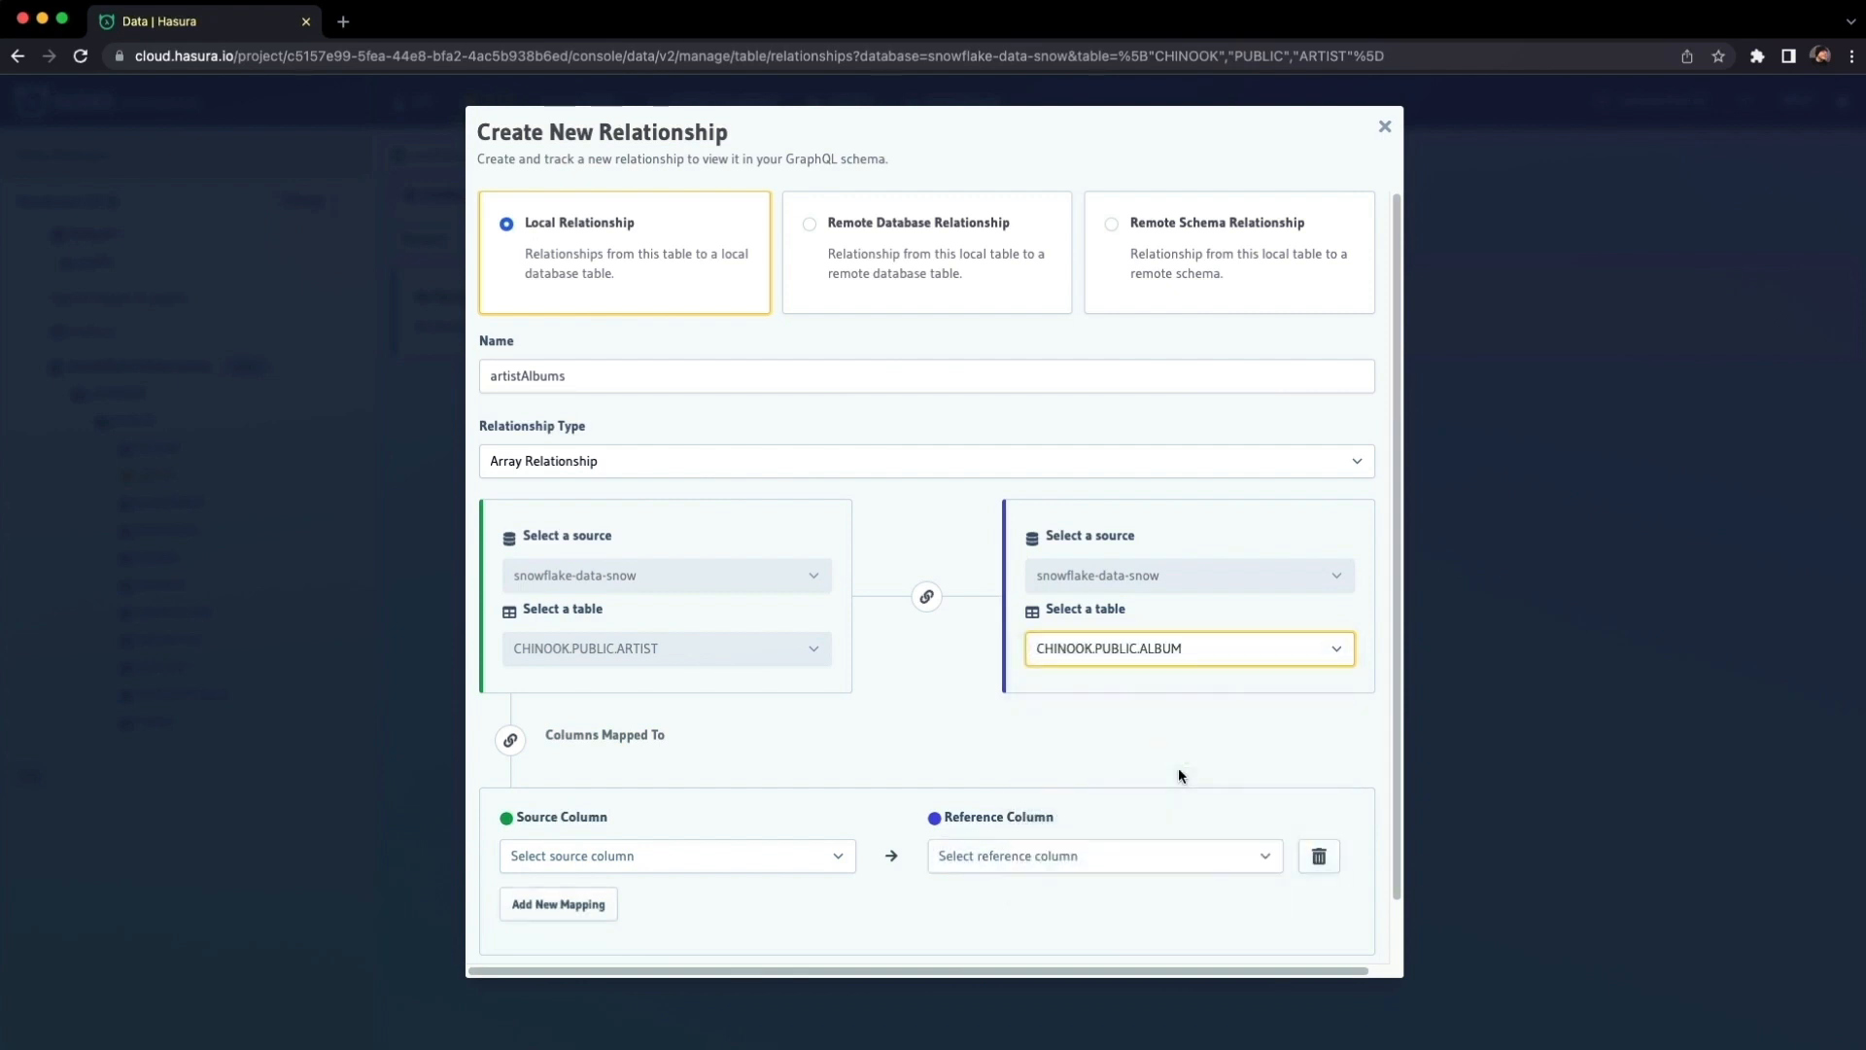
left_click(723, 858)
left_click(729, 851)
left_click(991, 855)
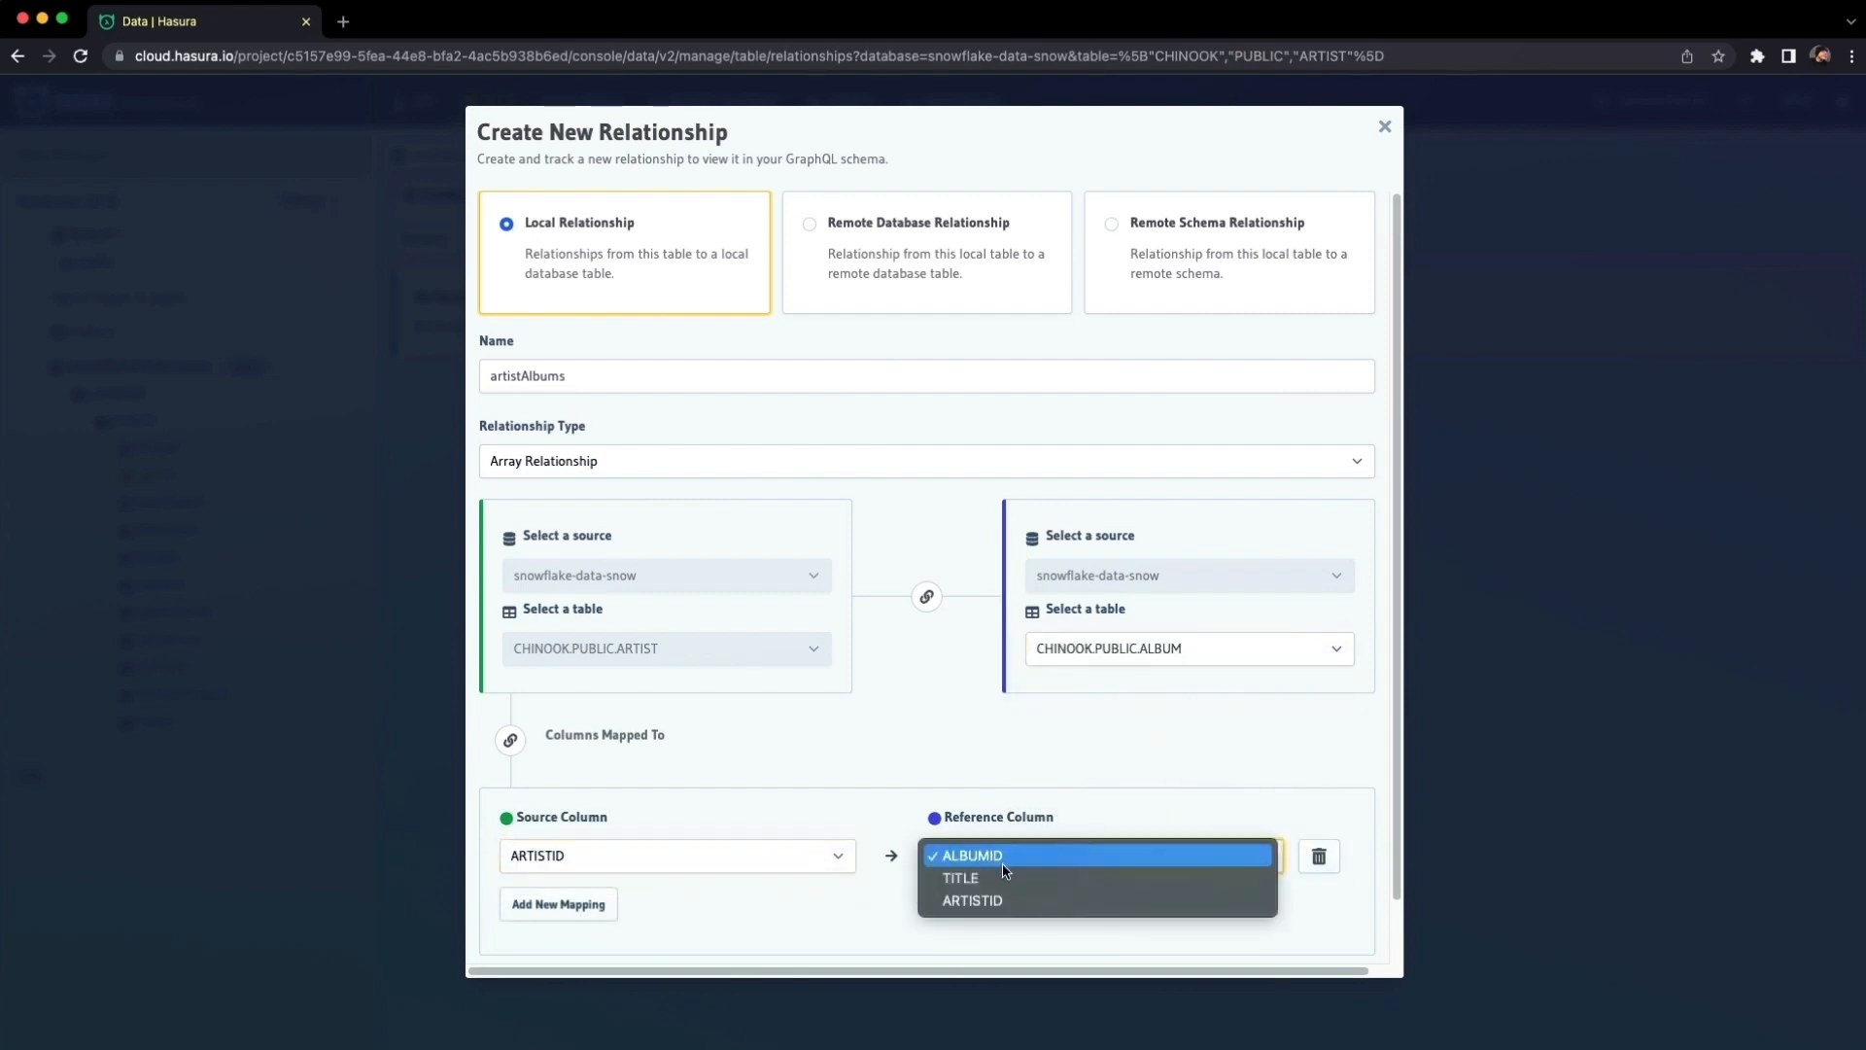
left_click(984, 900)
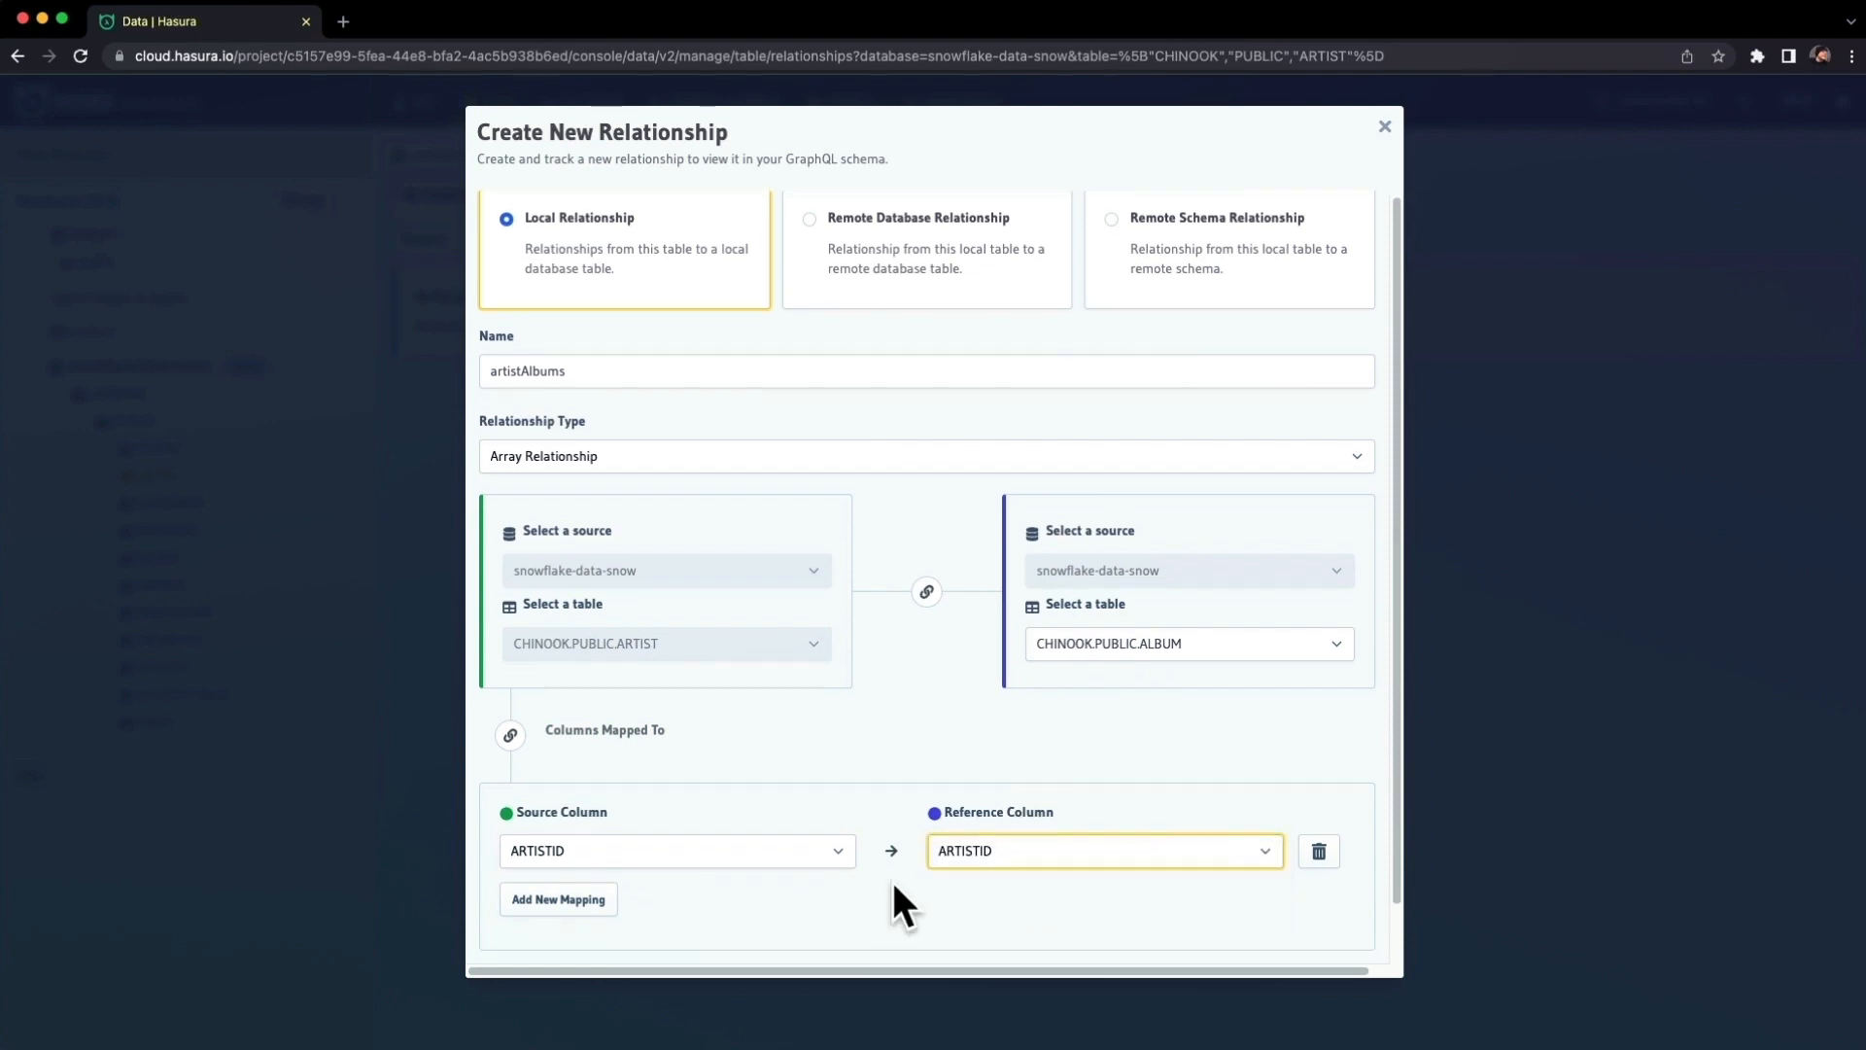
scroll(972, 879, "down", 2)
left_click(1350, 918)
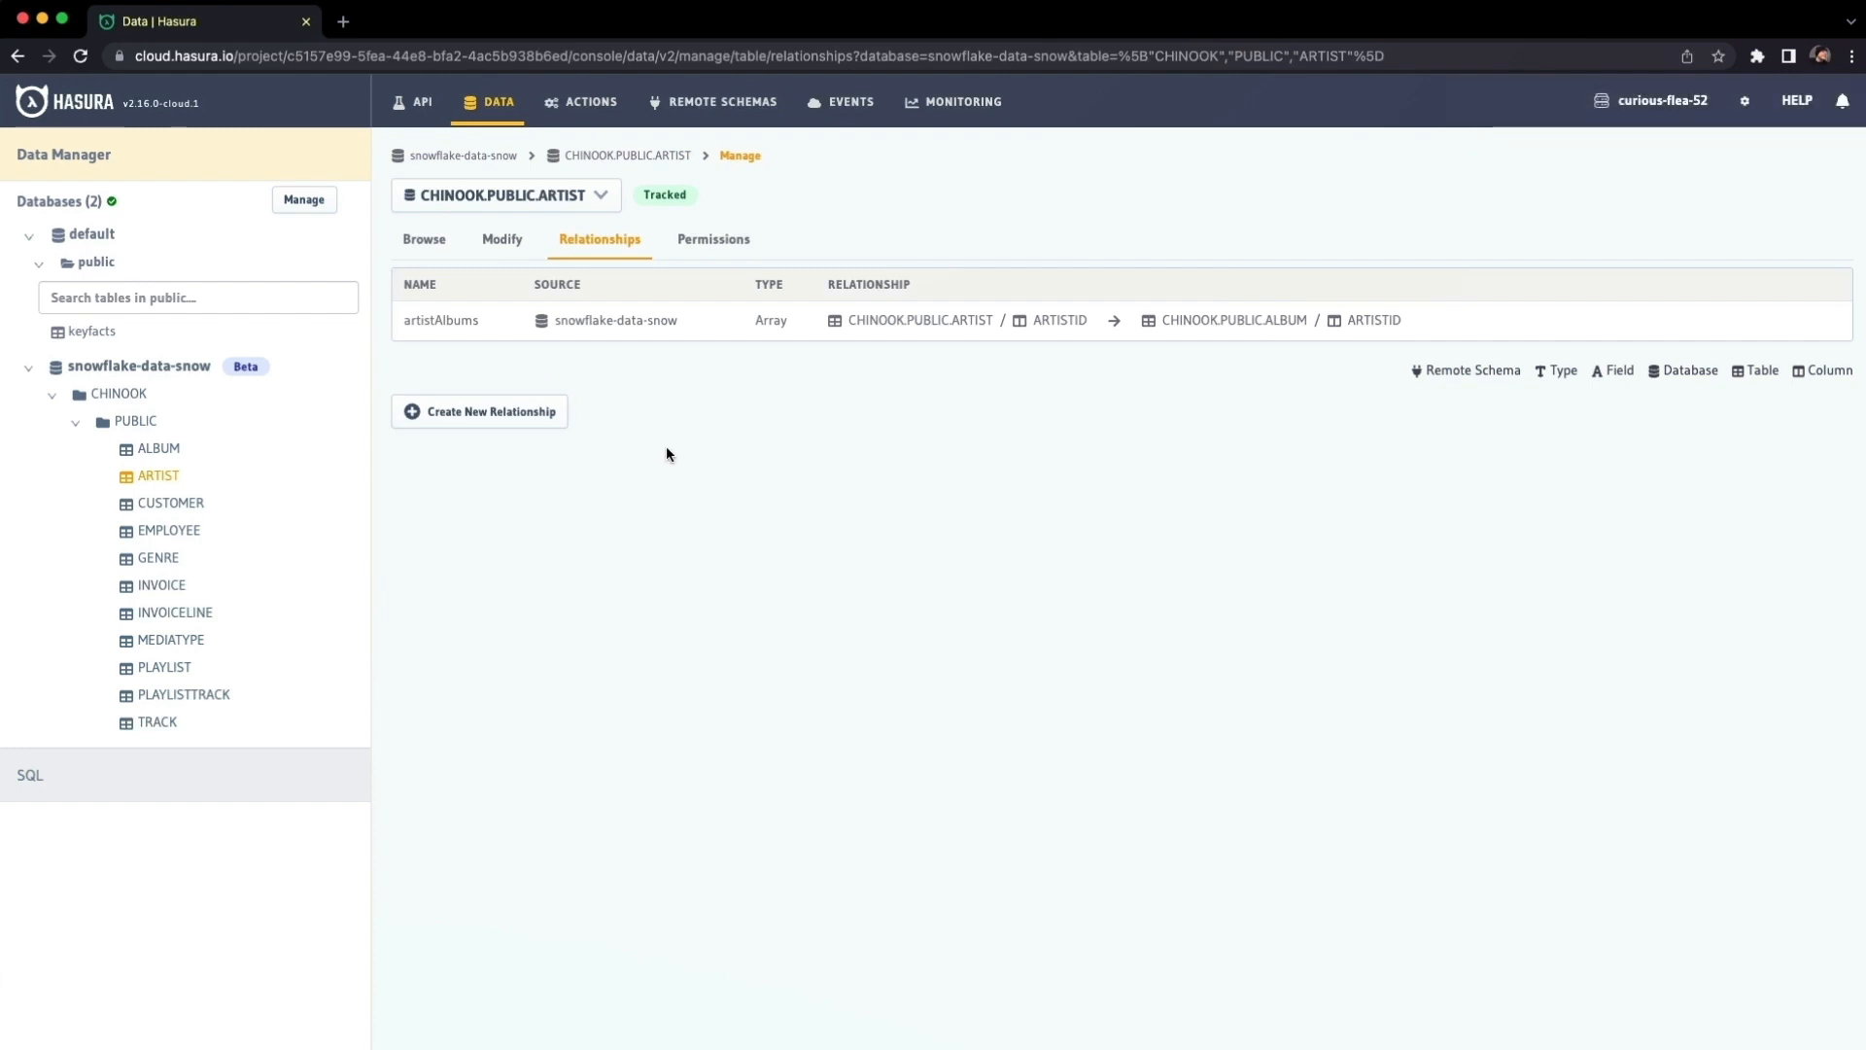
- Build a GraphQL query in the API explorer on CHINOOK_PUBLIC_ARTIST returning NAME and the TITLE of its artistAlbums
left_click(414, 107)
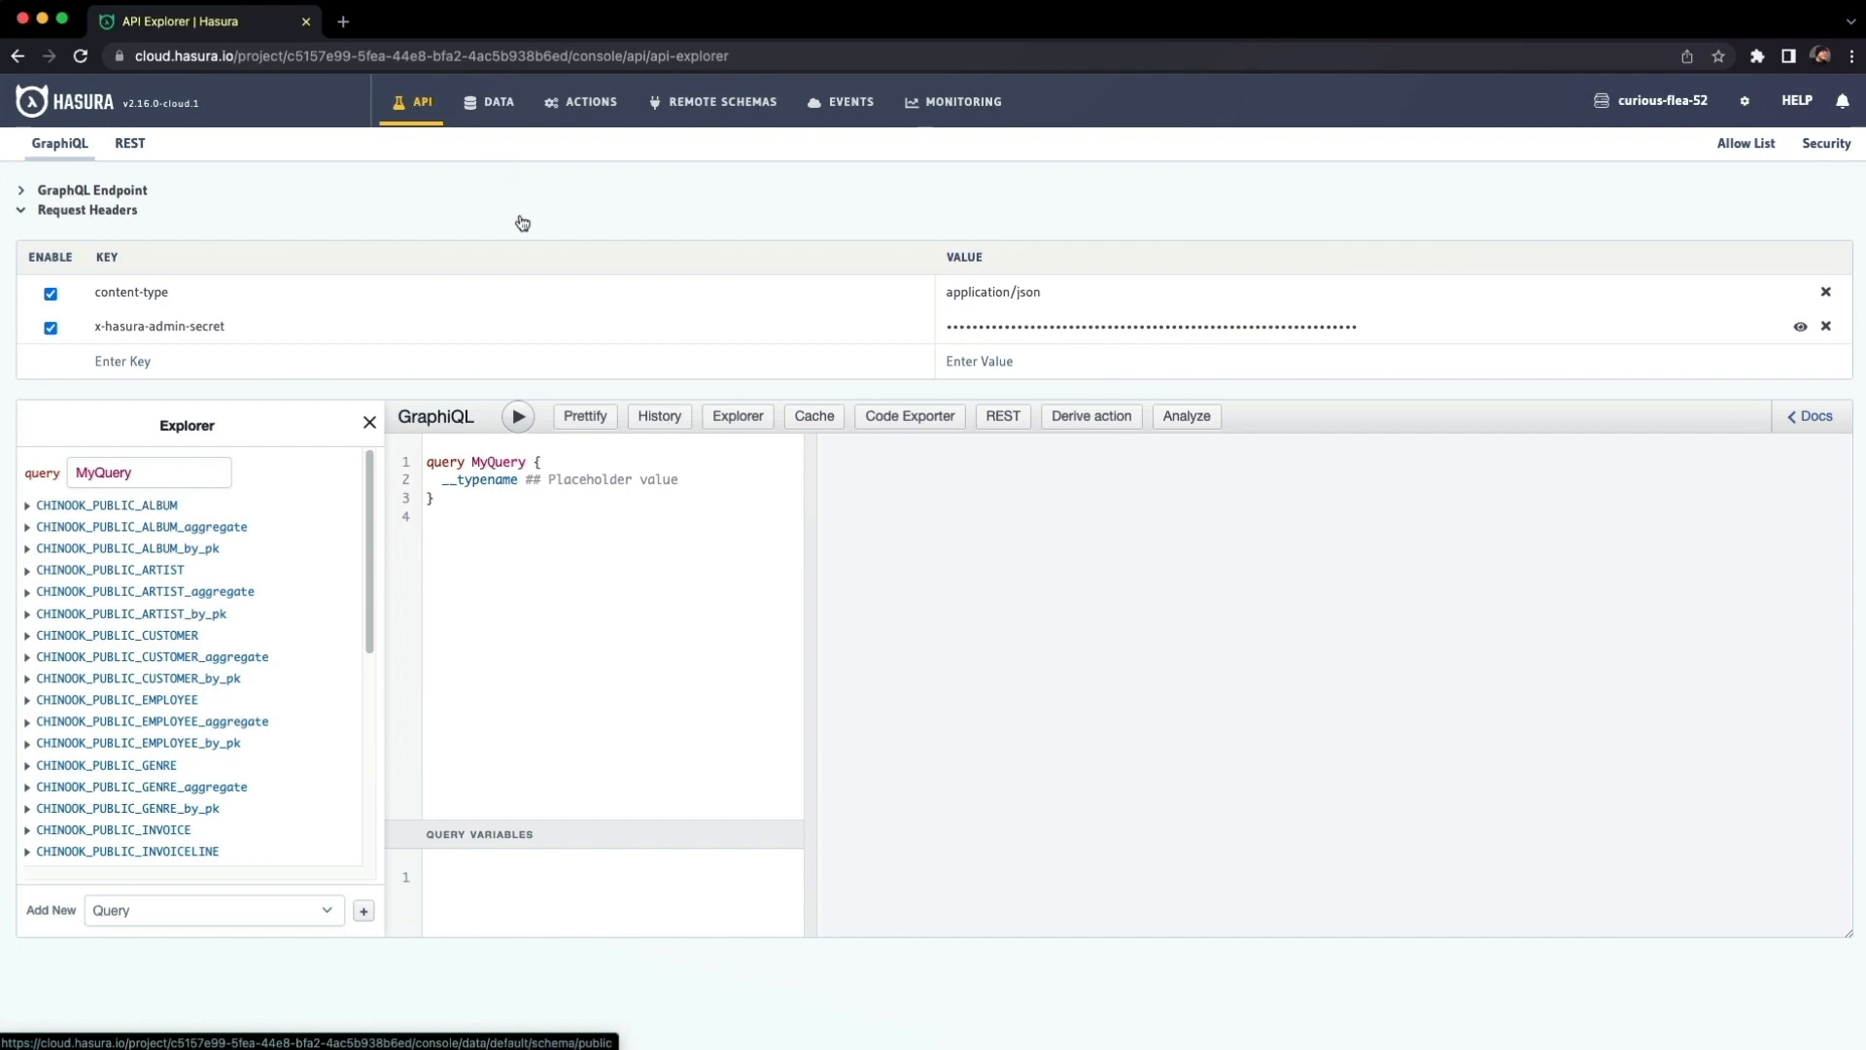
left_click(564, 537)
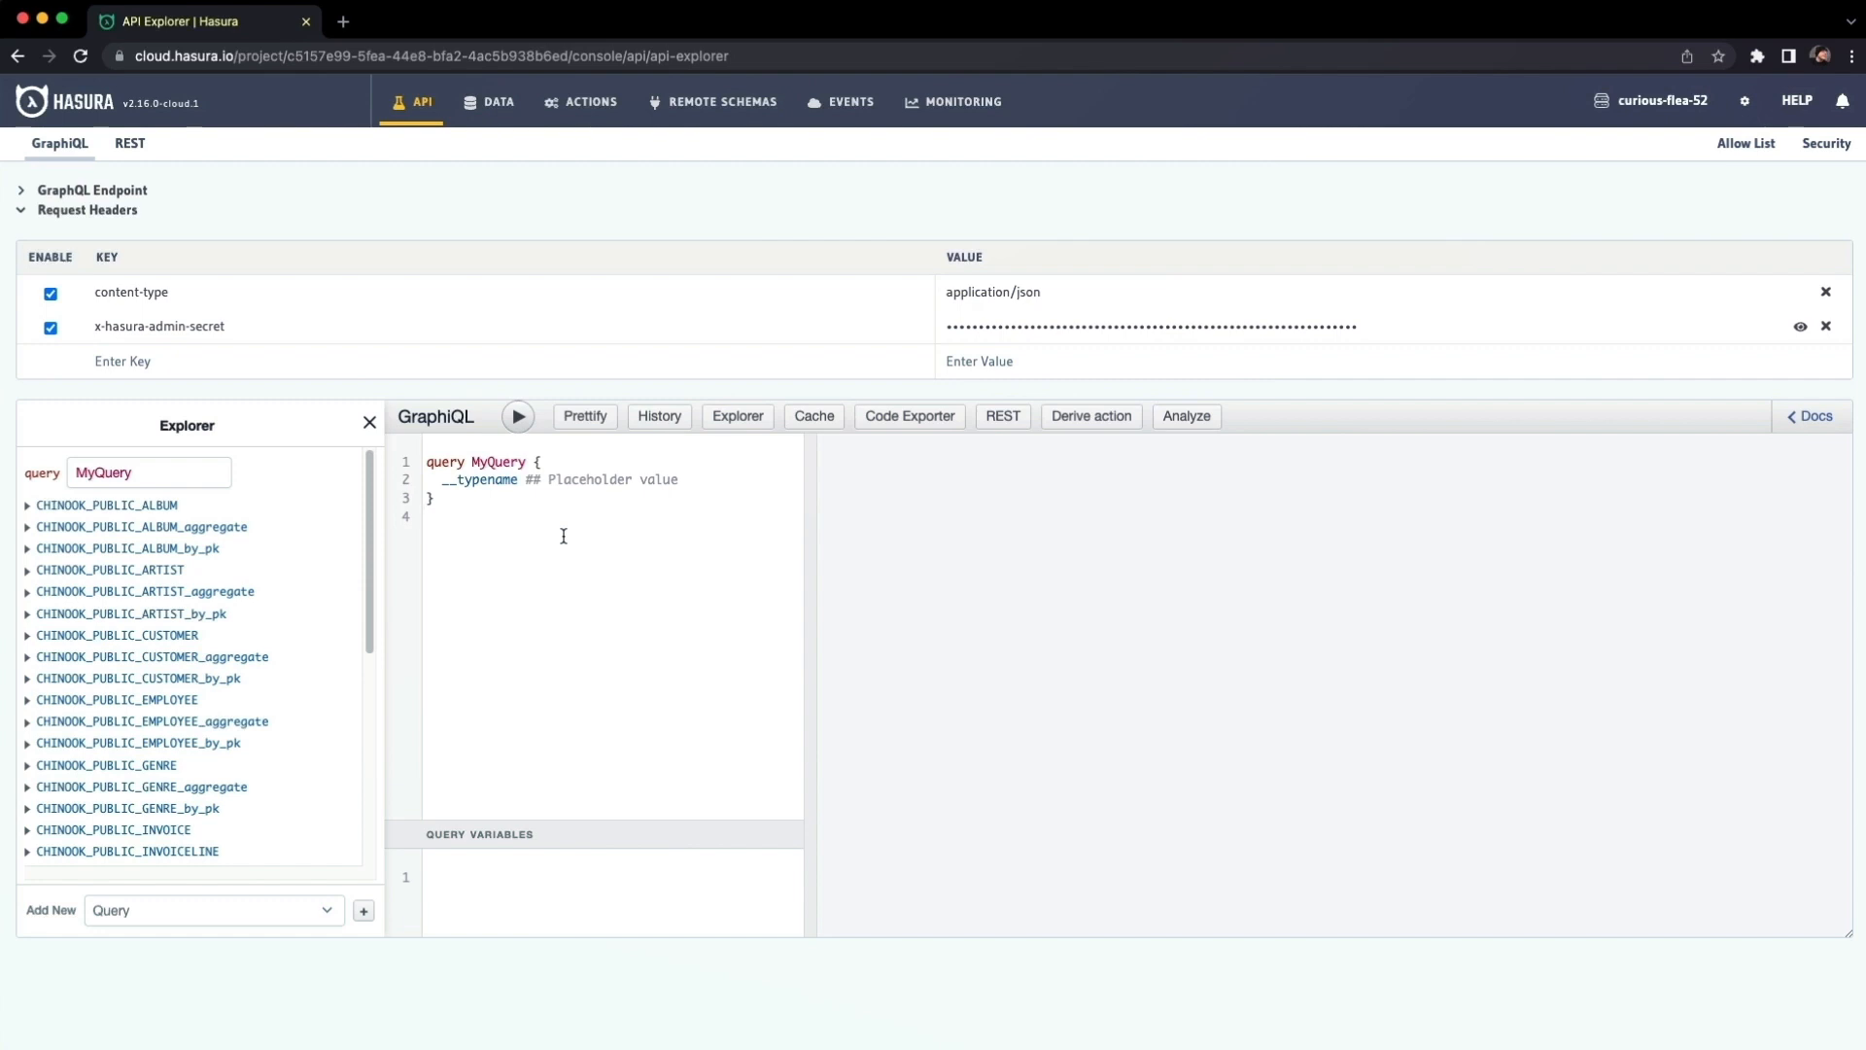
key("ctrl+a")
type("query")
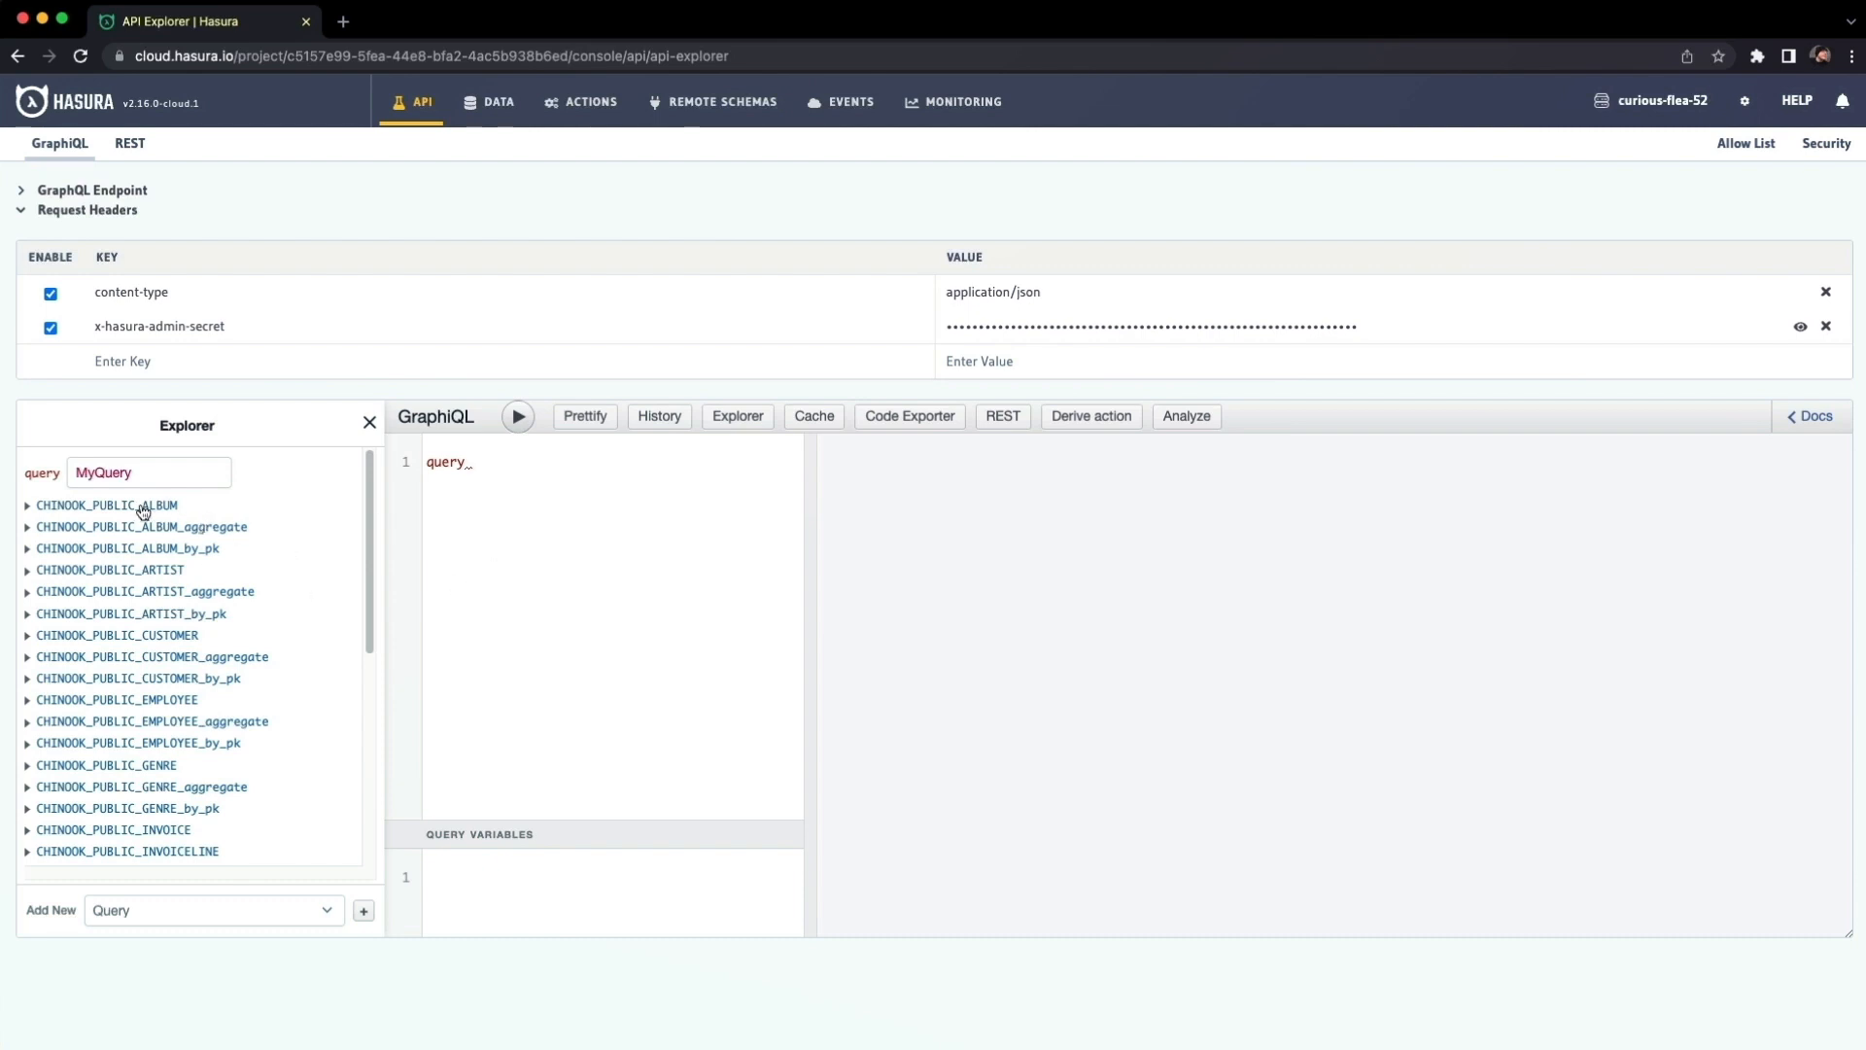
left_click(135, 562)
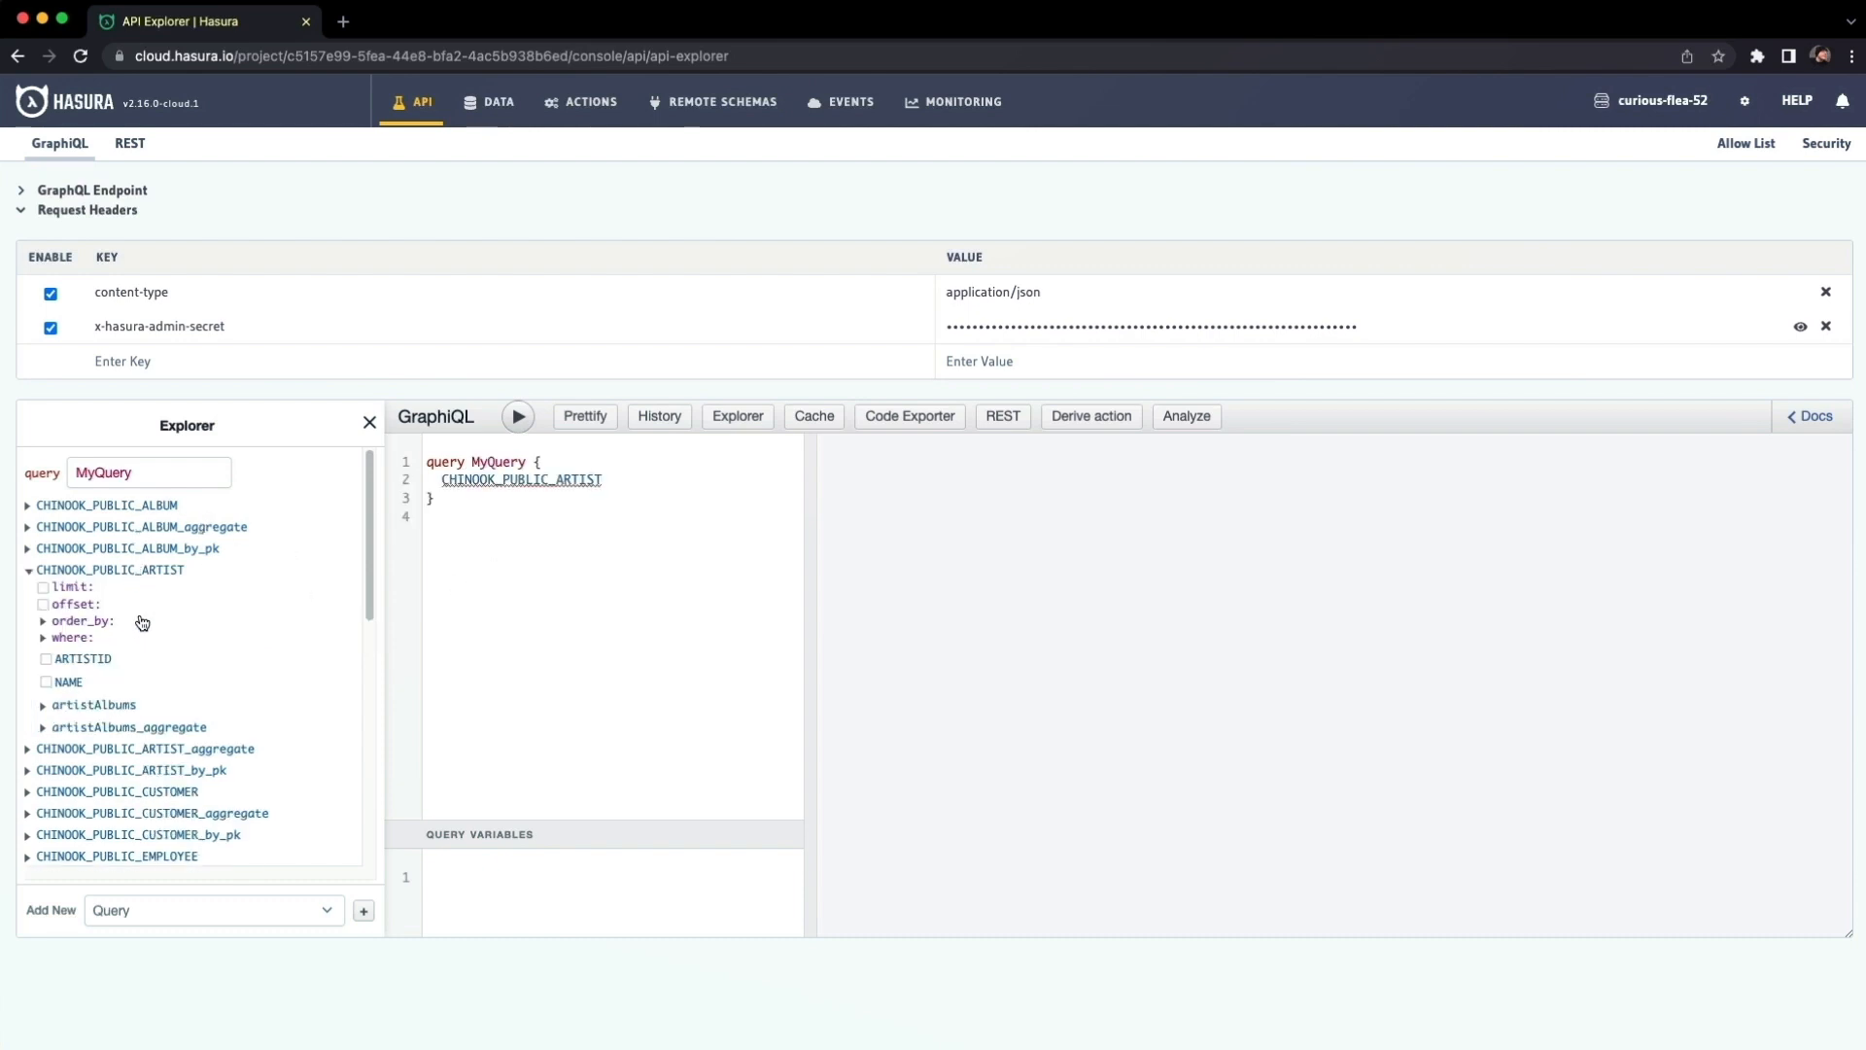
left_click(46, 683)
scroll(156, 685, "down", 2)
left_click(43, 615)
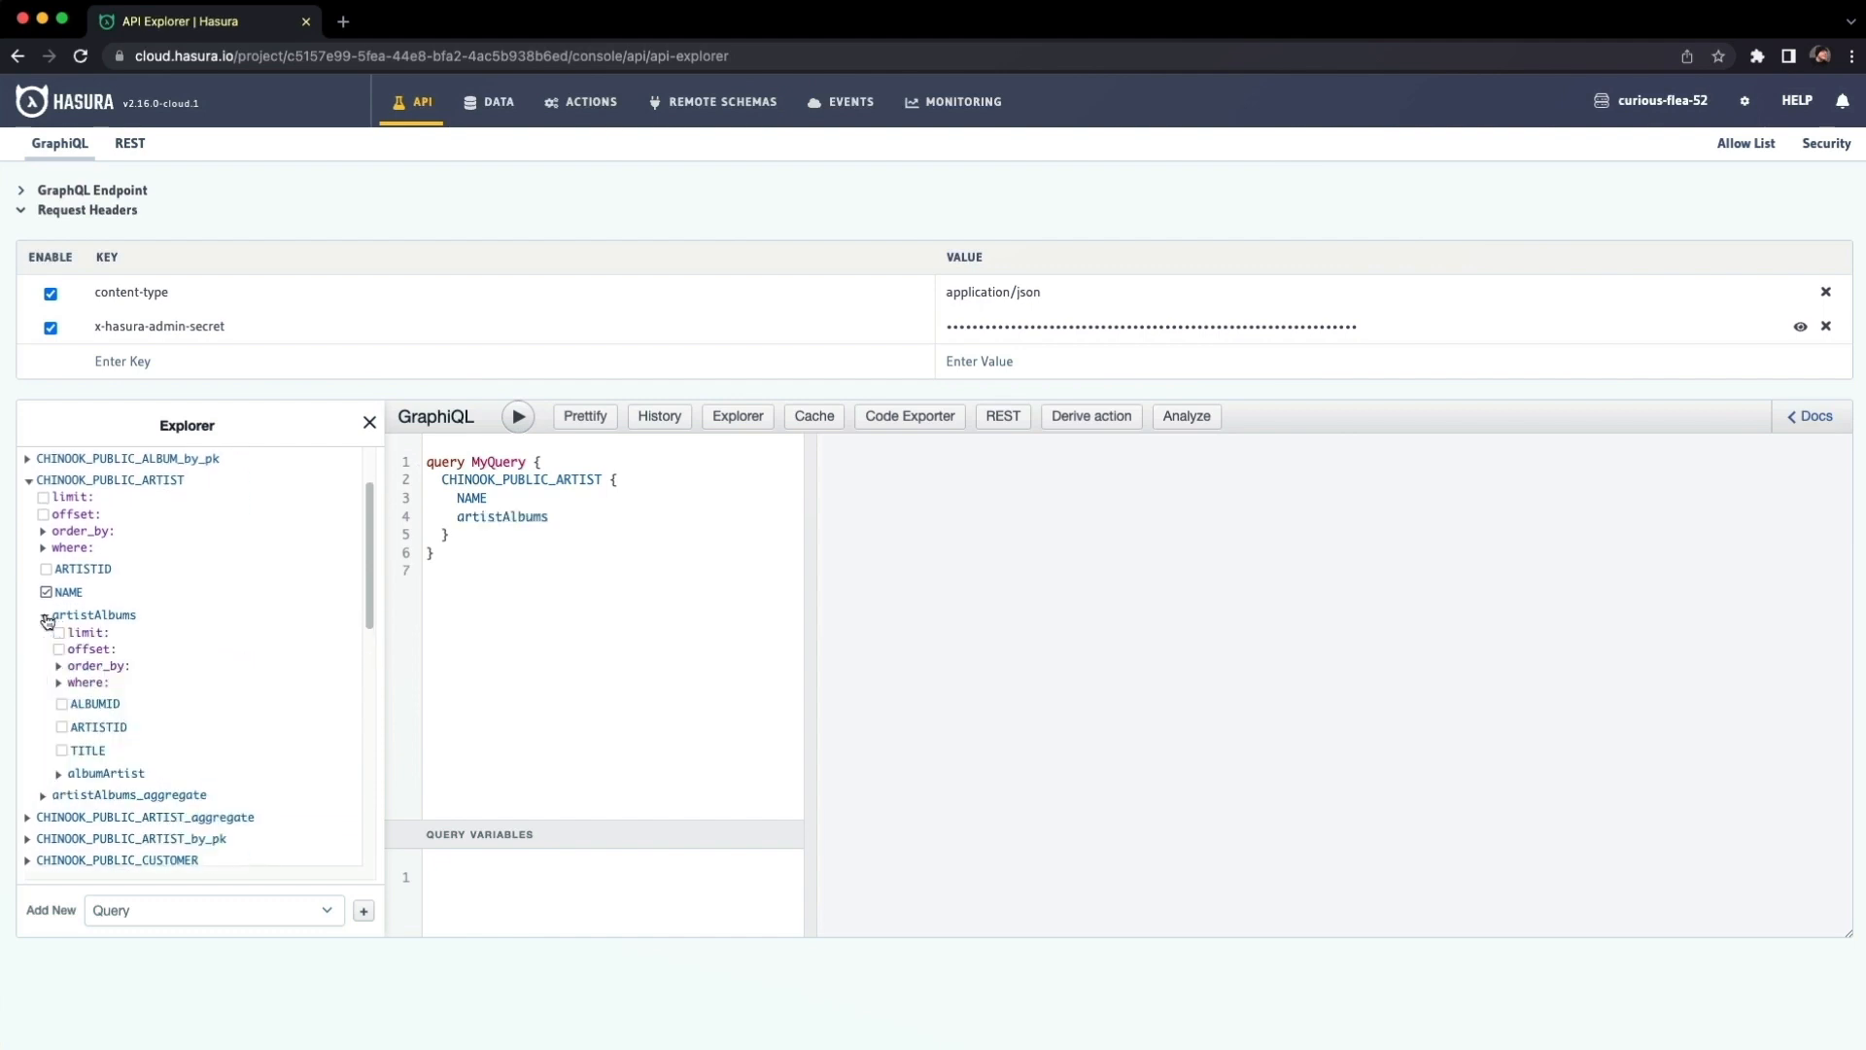
left_click(74, 753)
- Run the artist query, examine the artist names with their nested album titles, and rerun it to compare response times
left_click(518, 416)
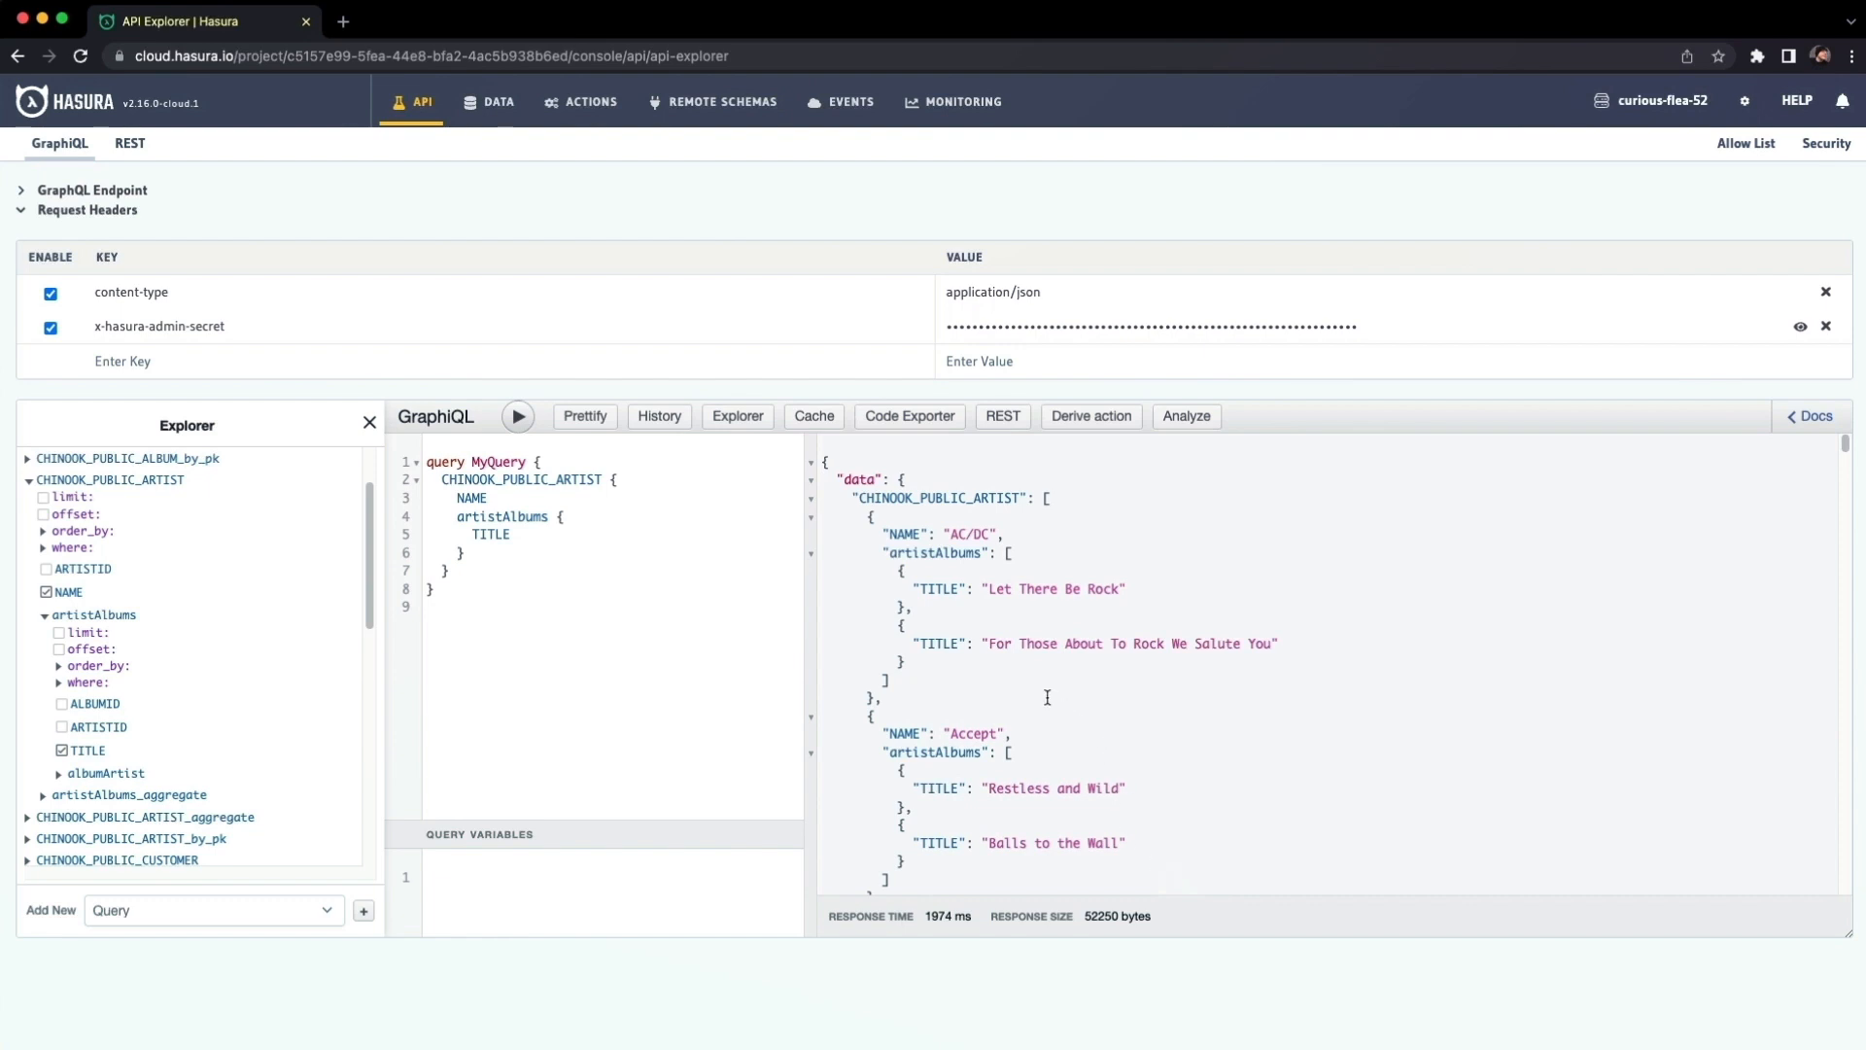
scroll(1048, 697, "down", 1)
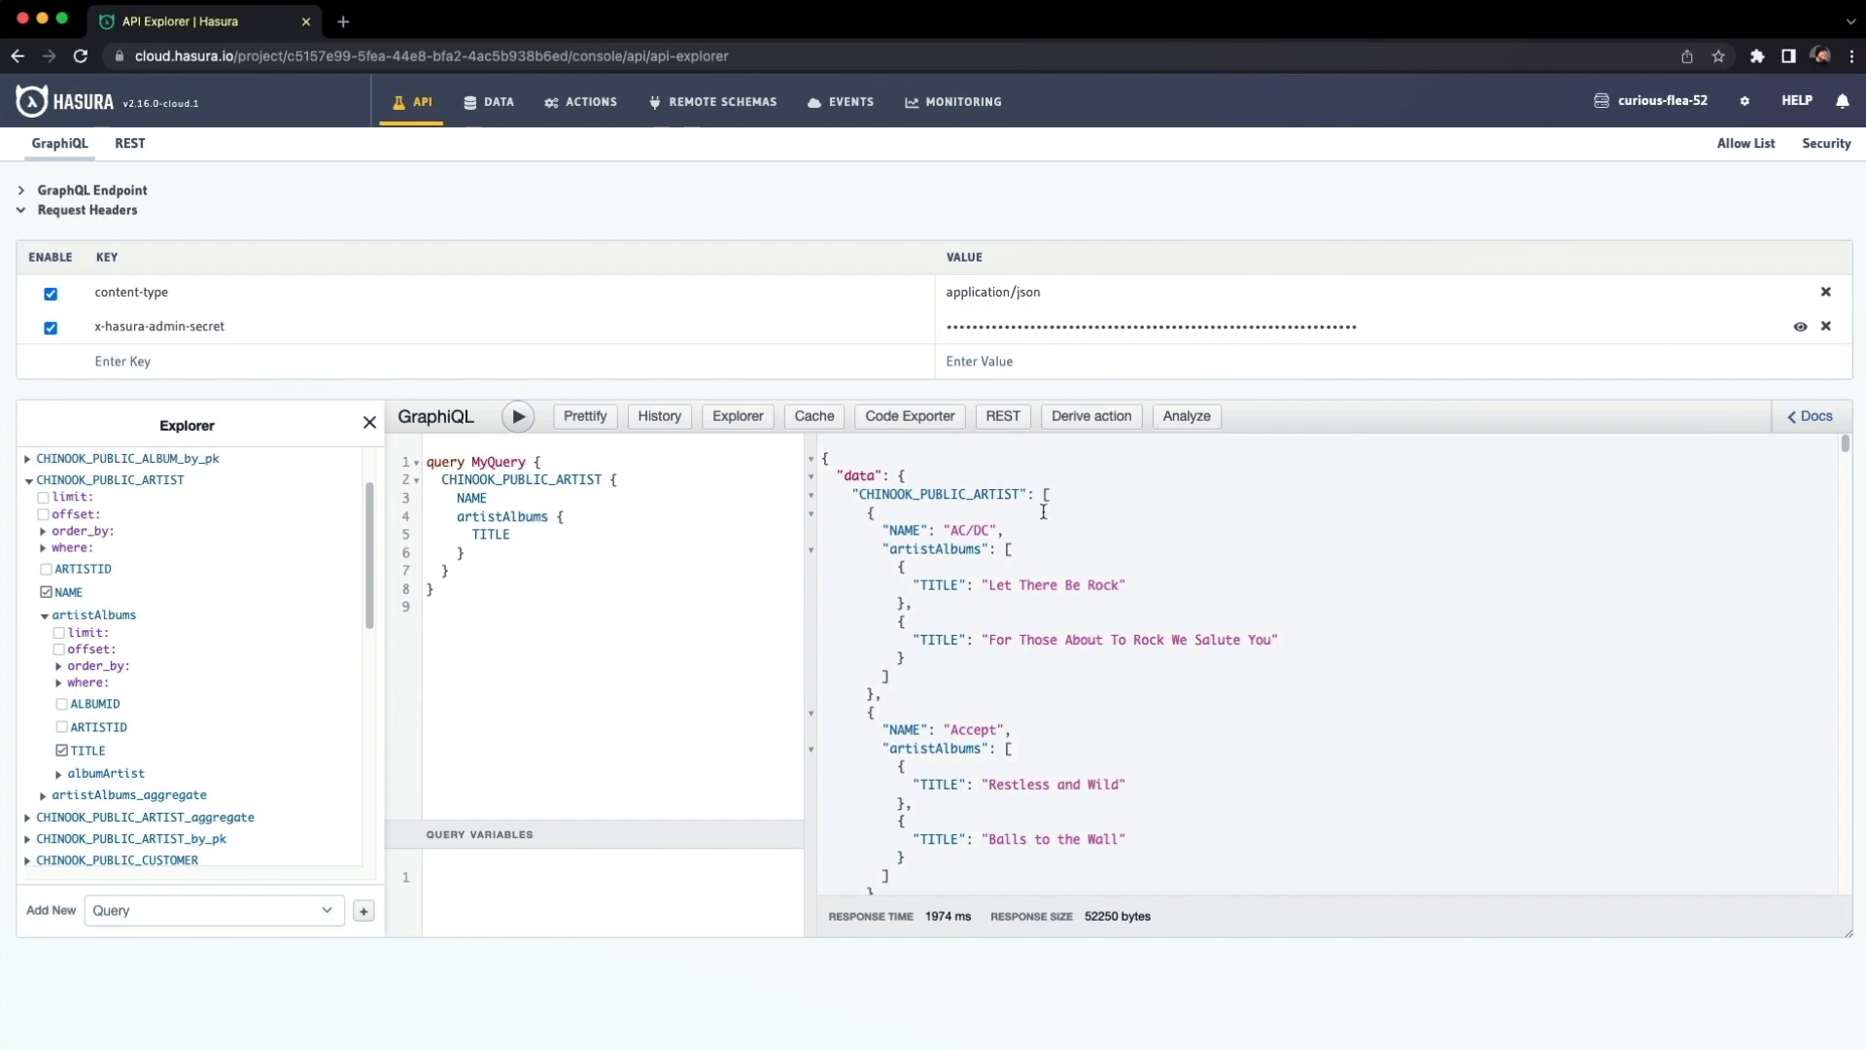
left_click_drag(1028, 533, 1263, 642)
left_click(1281, 674)
scroll(1194, 739, "down", 3)
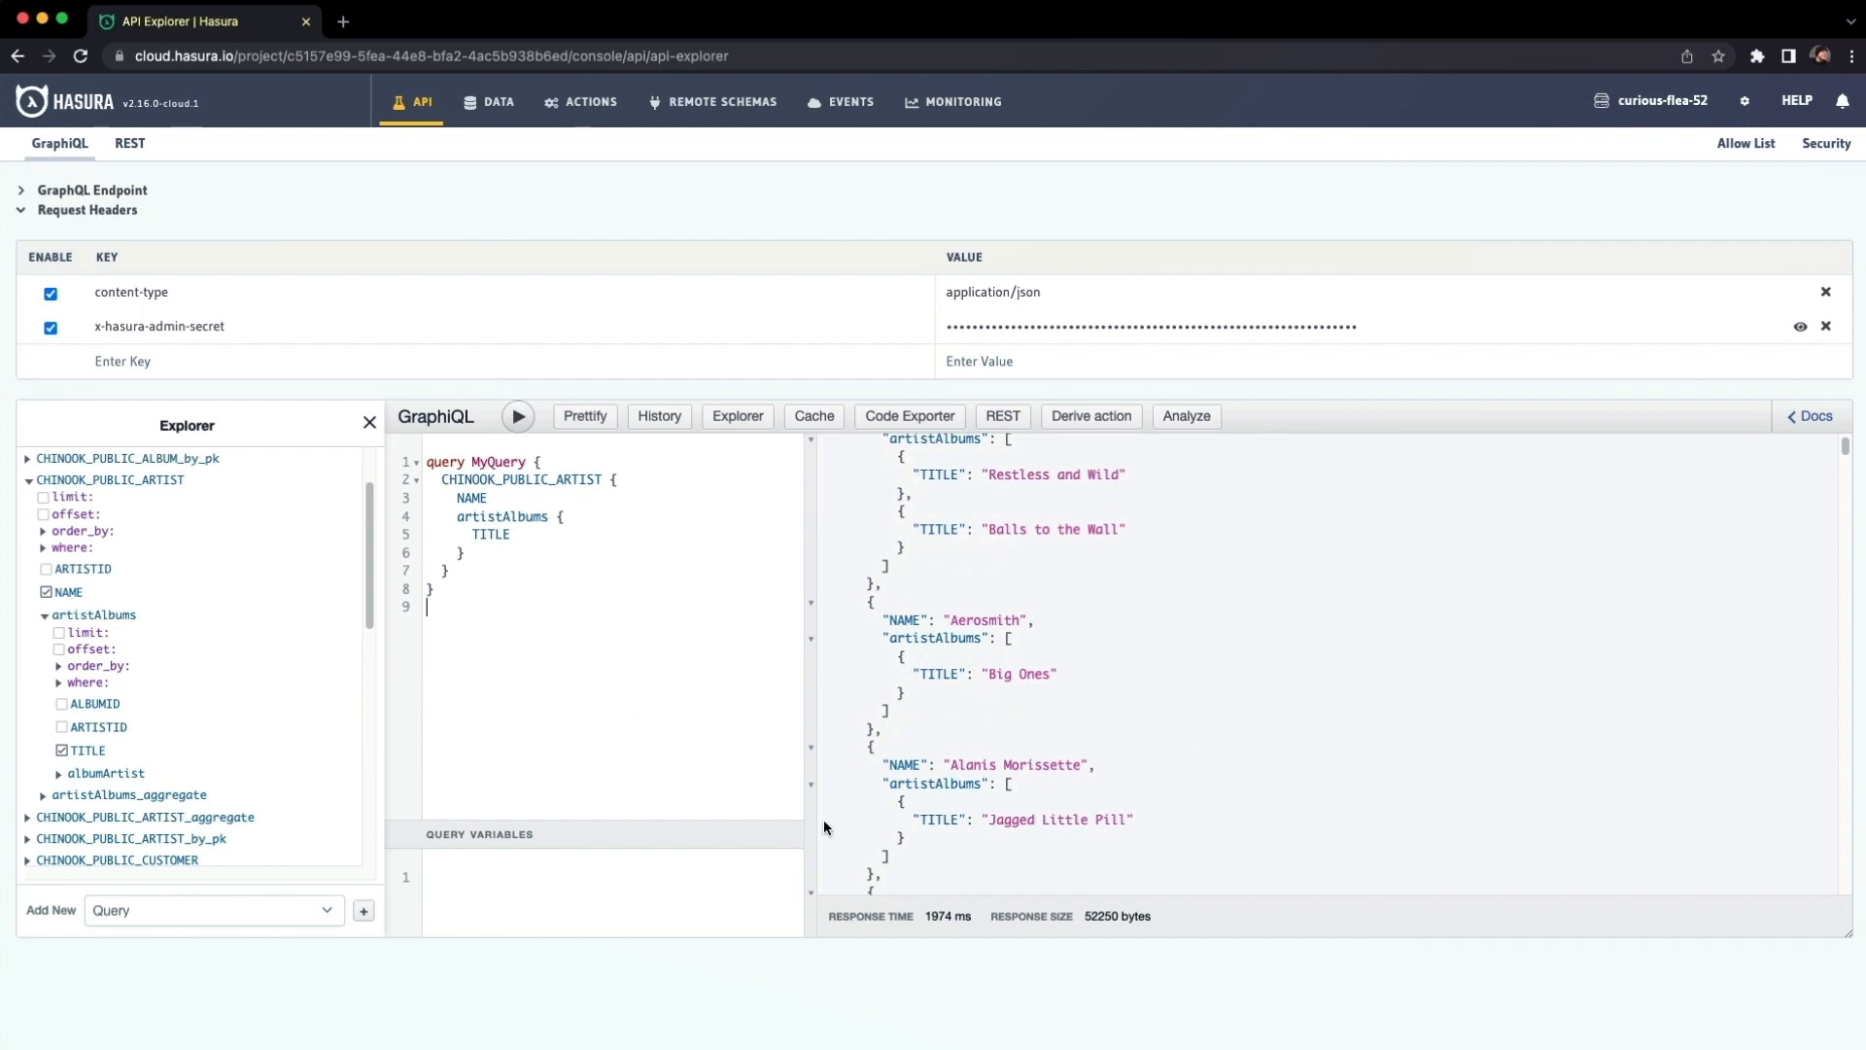
left_click(520, 420)
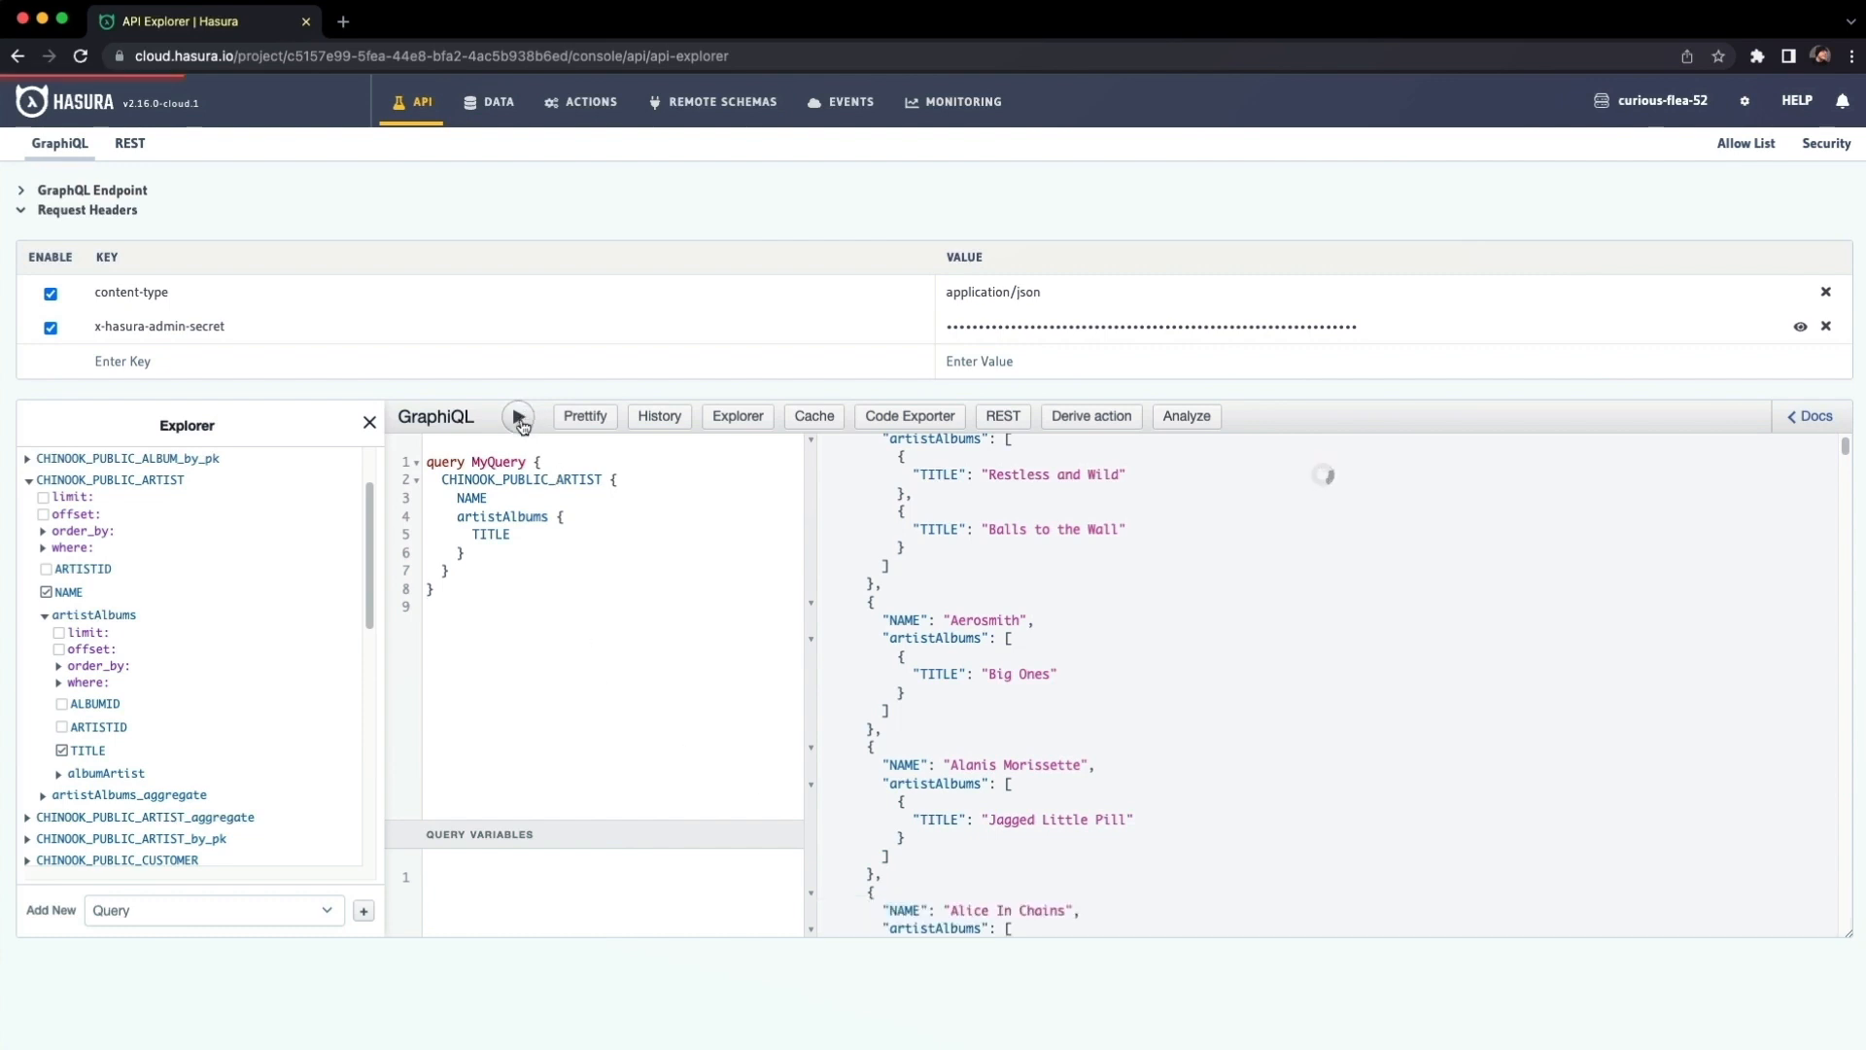
left_click(520, 419)
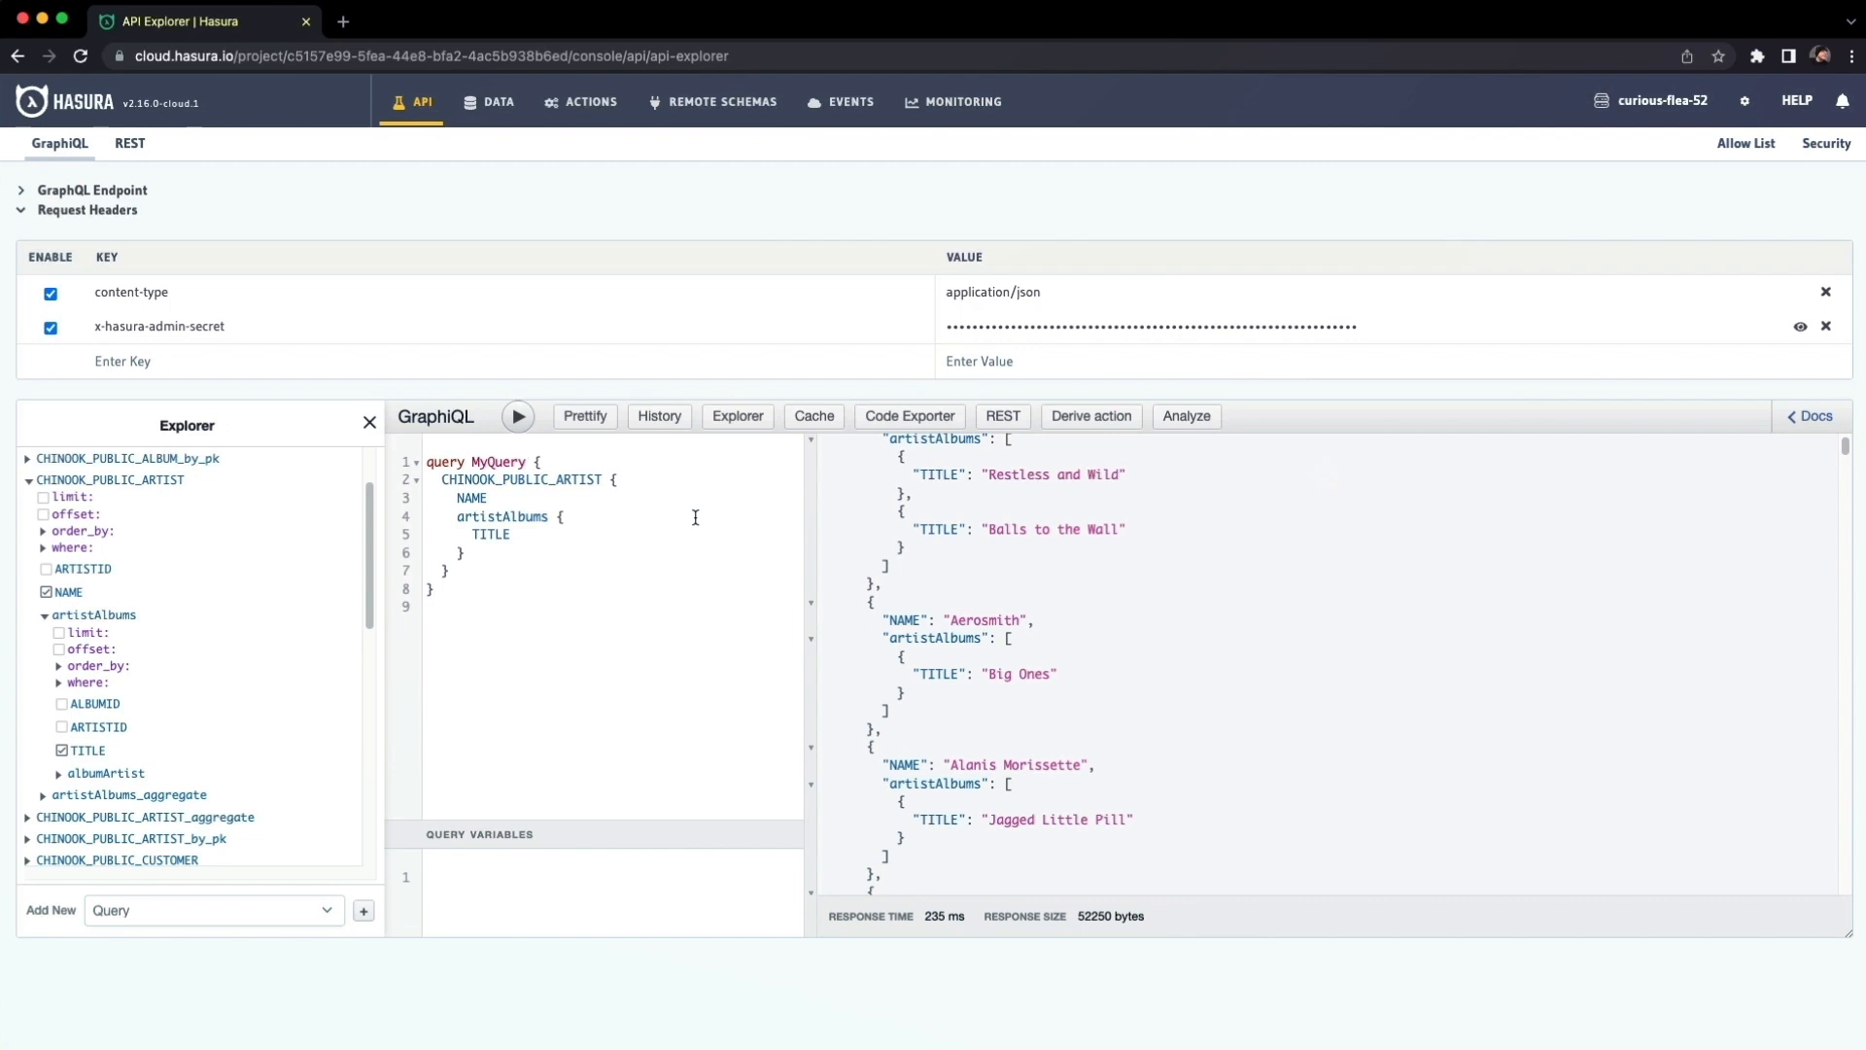
double_click(474, 462)
type("artistAlbums @")
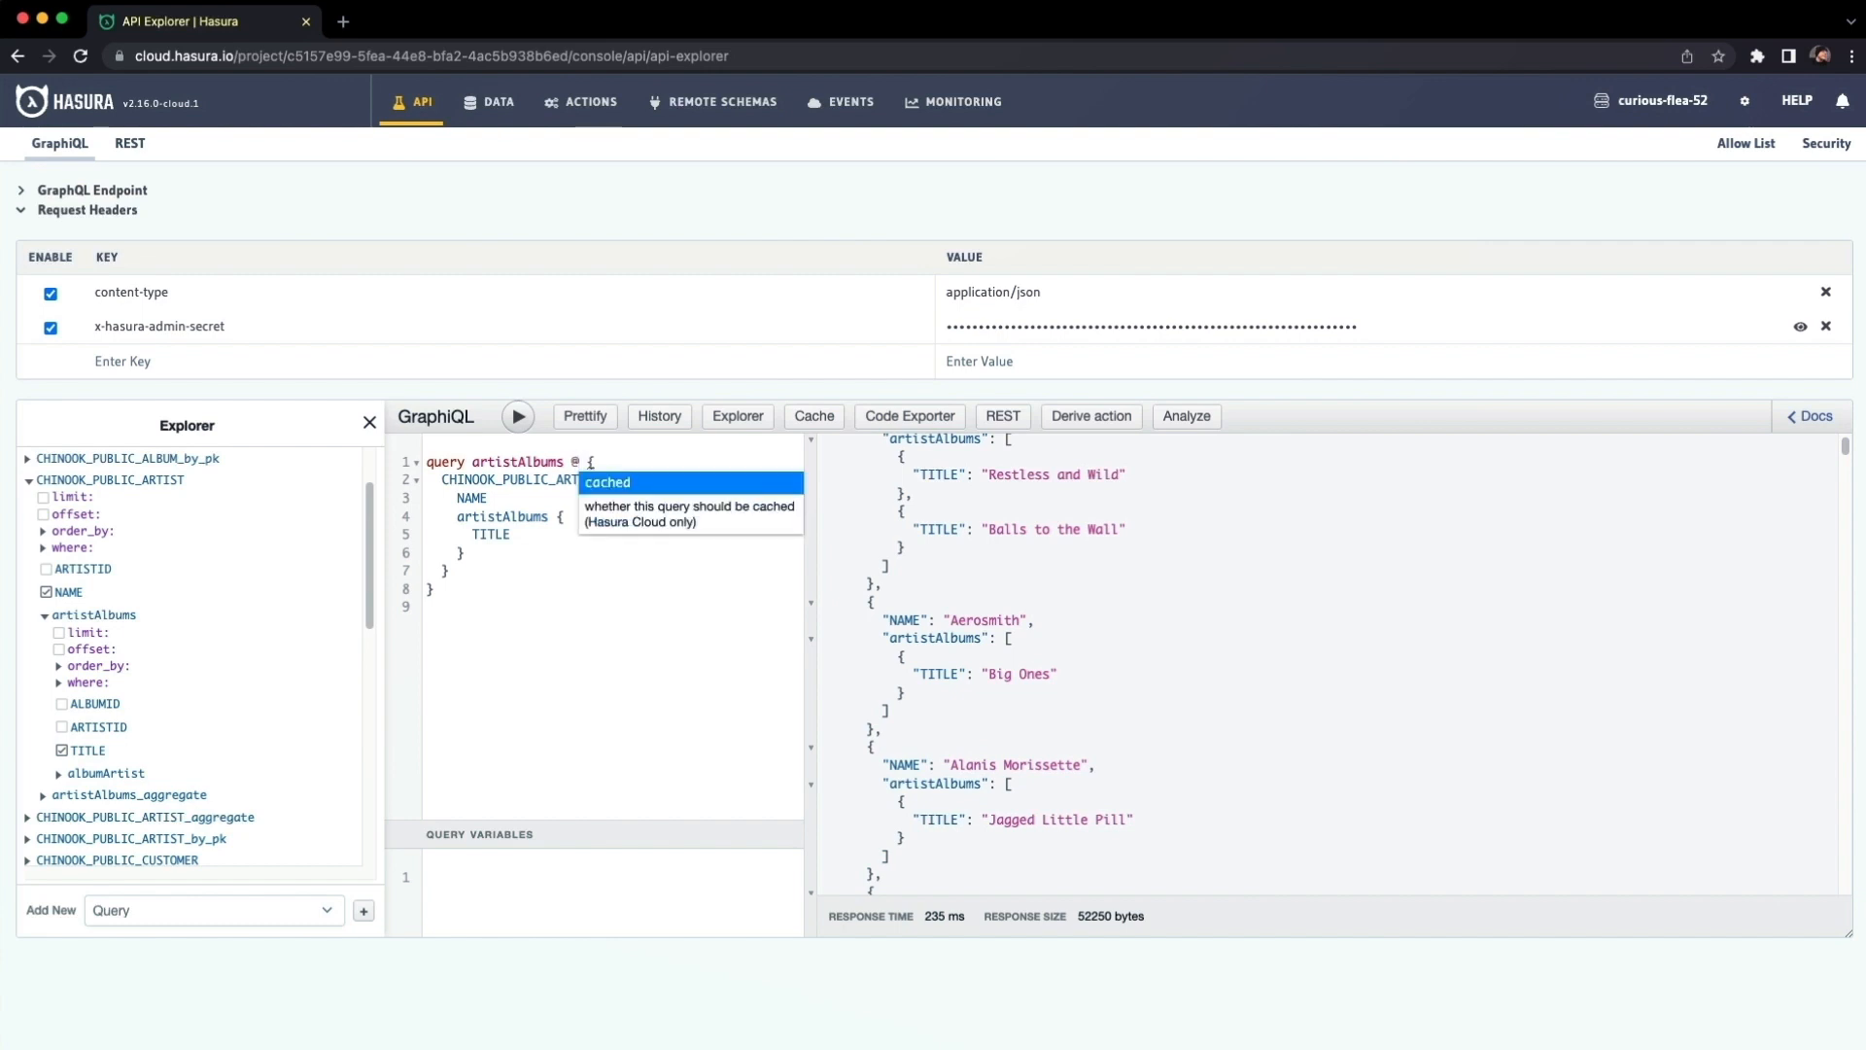
key("Return")
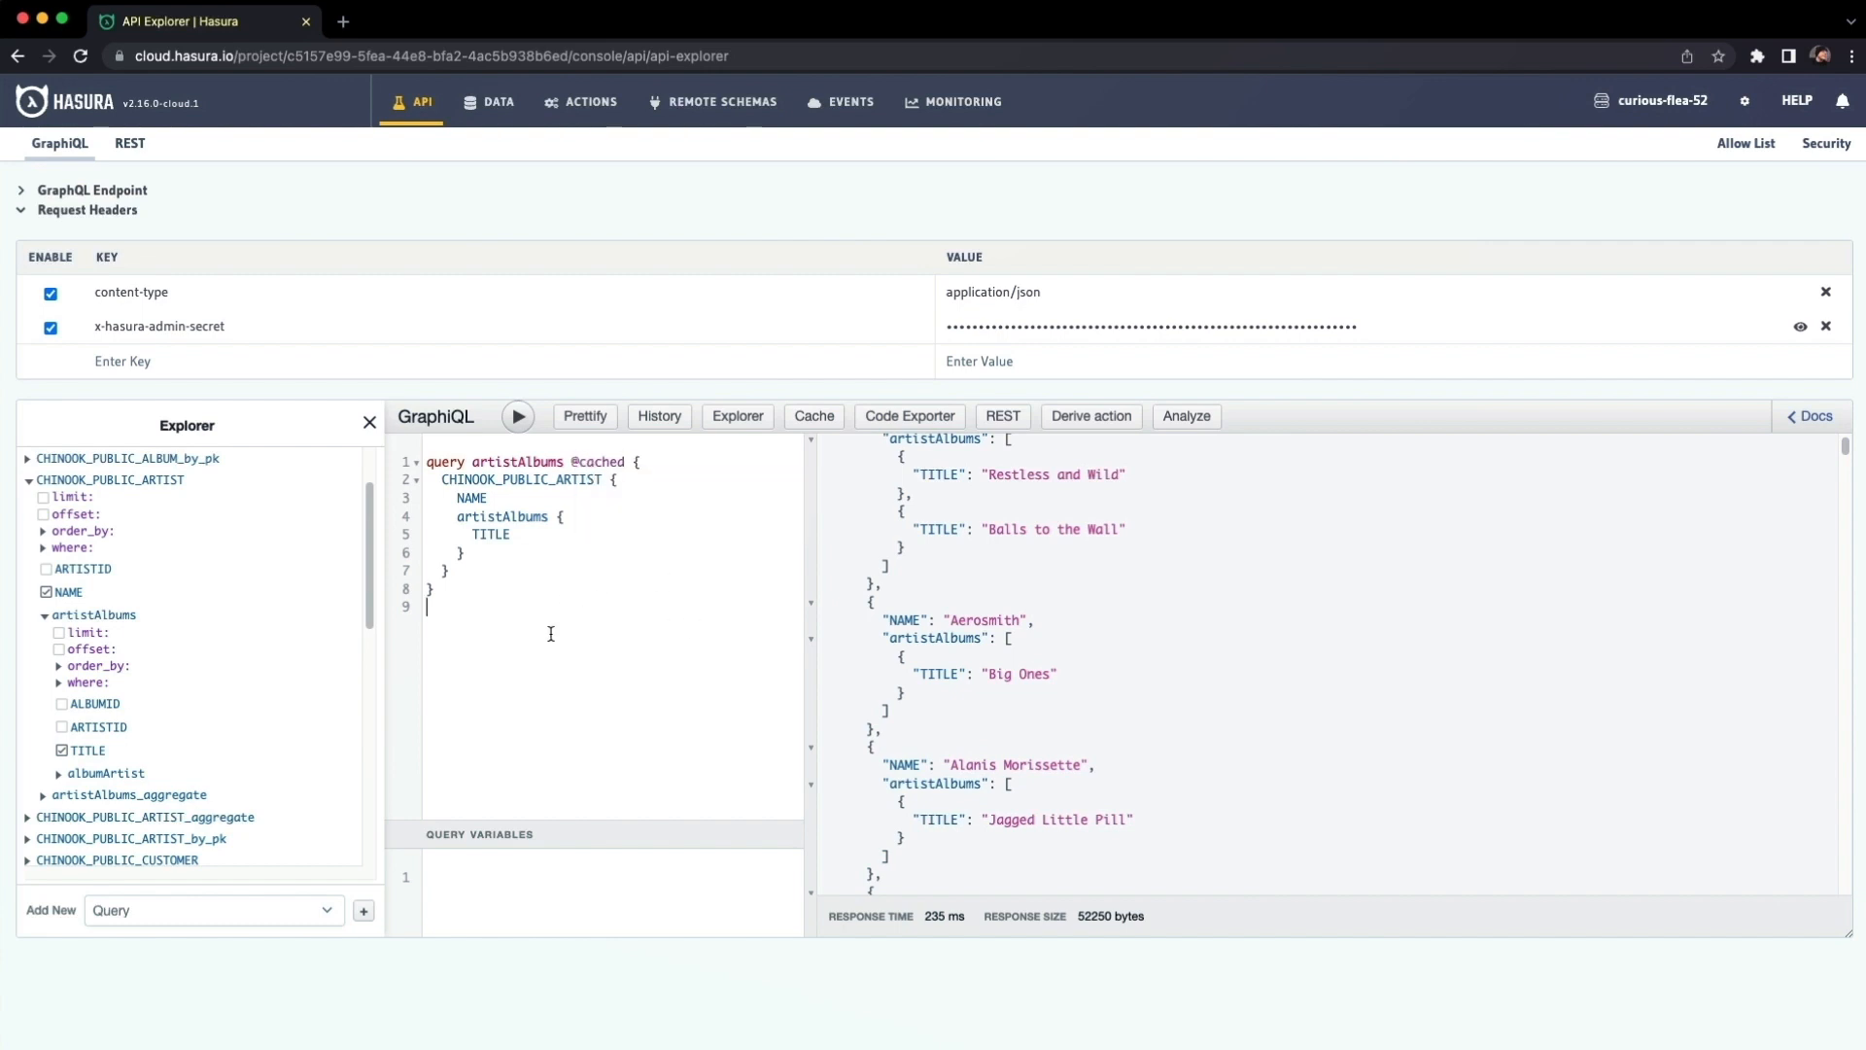
left_click(513, 417)
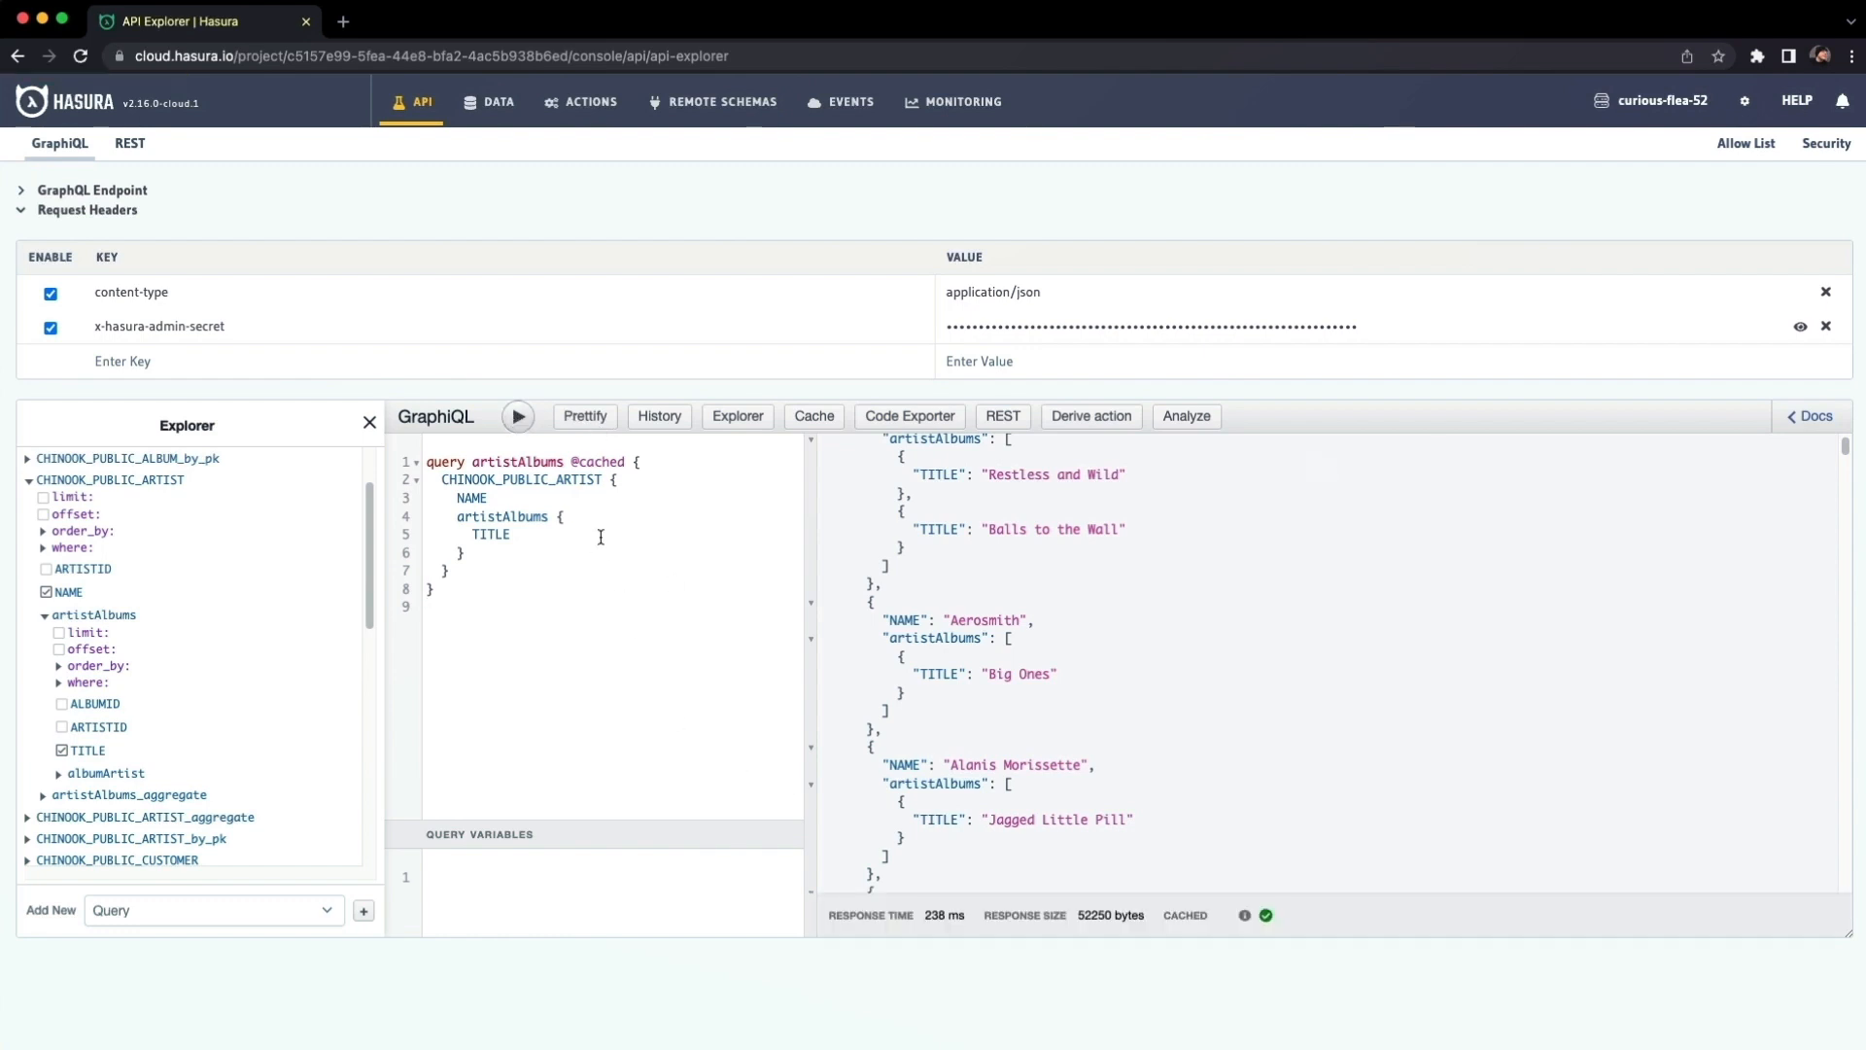
left_click(523, 418)
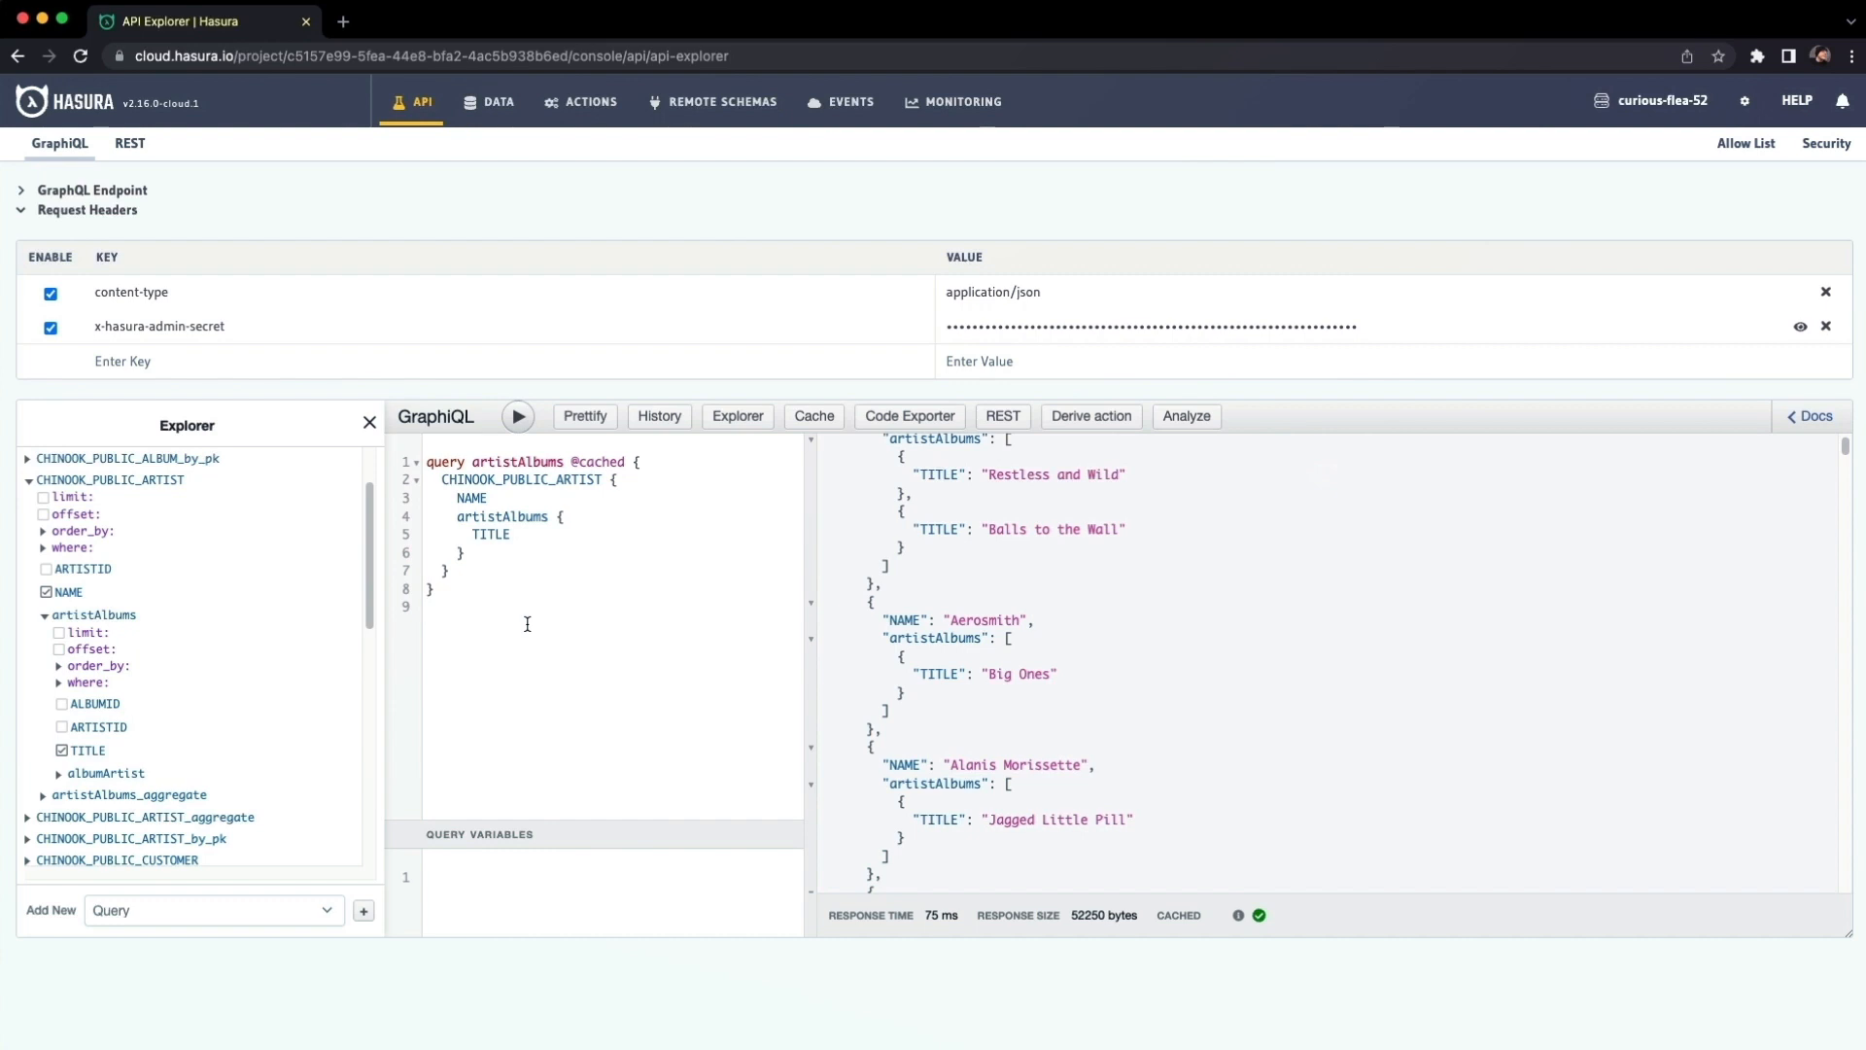
left_click(505, 623)
double_click(592, 462)
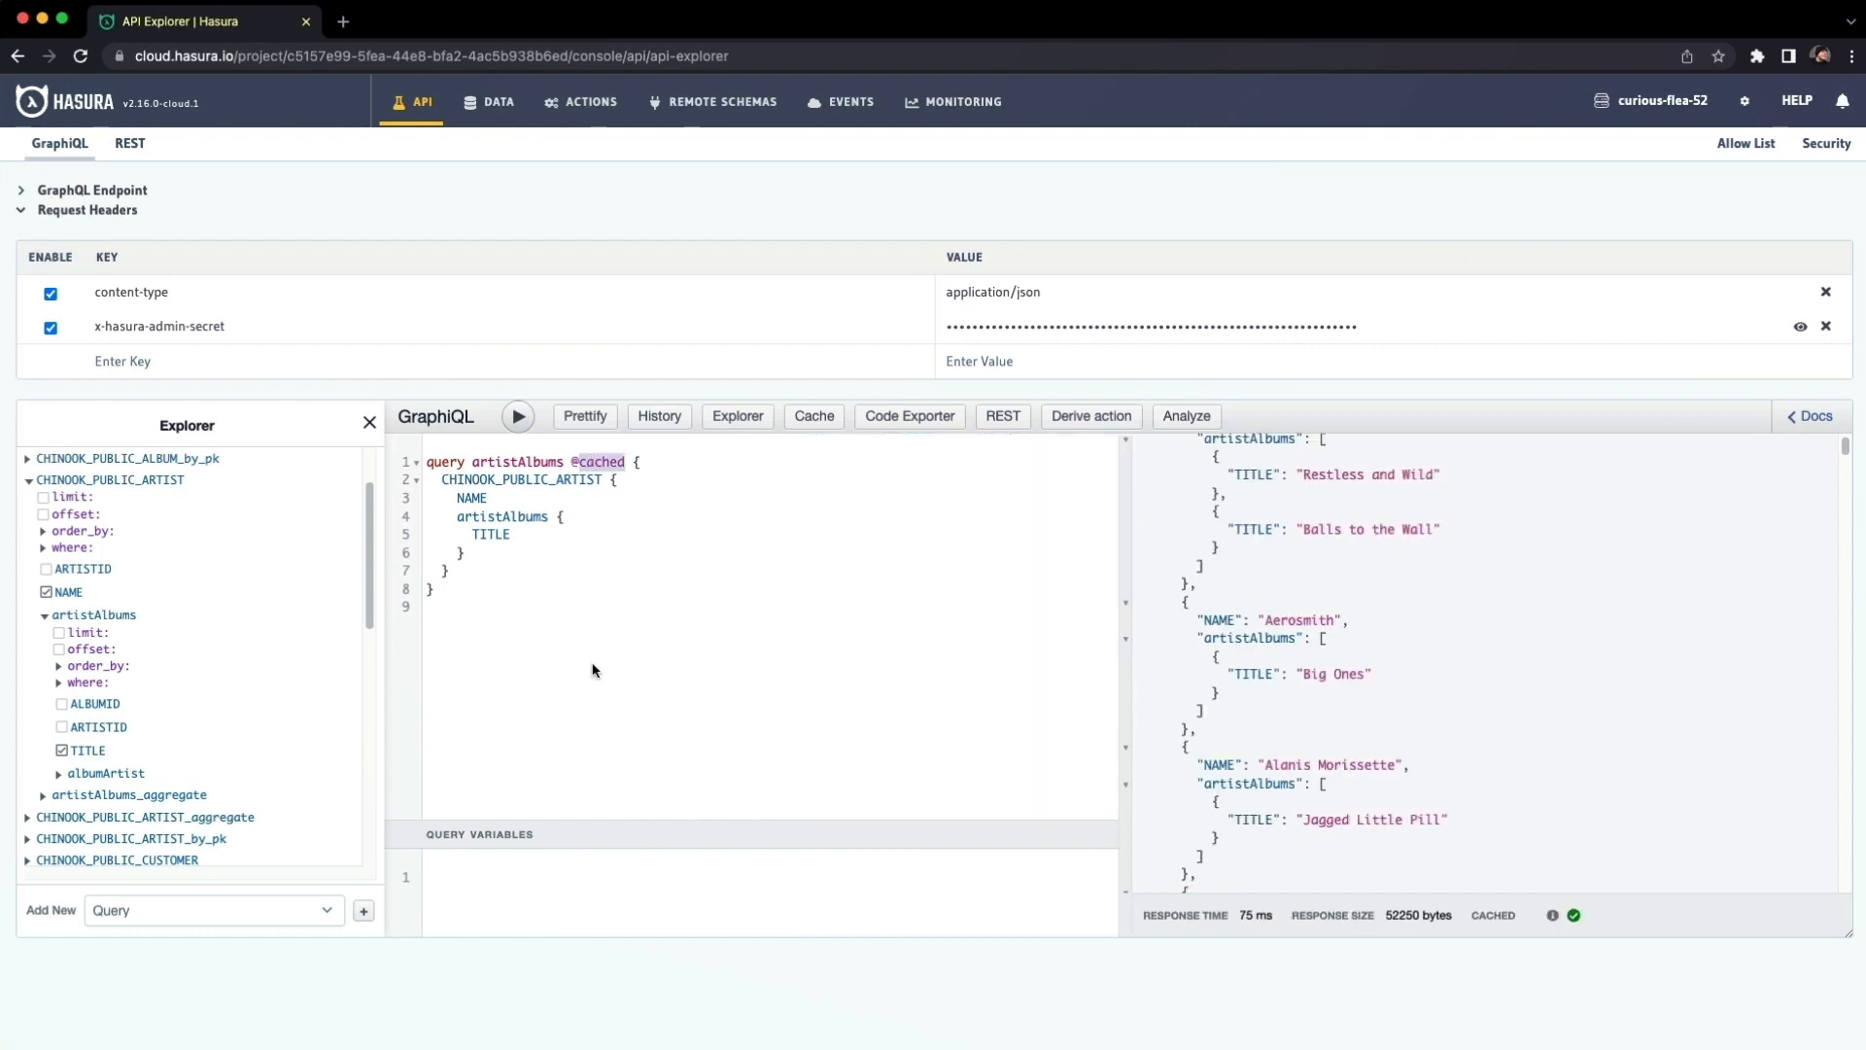
left_click(567, 672)
- Add the albumArtist relationship with its NAME field beneath artistAlbums in the query
scroll(118, 770, "down", 1)
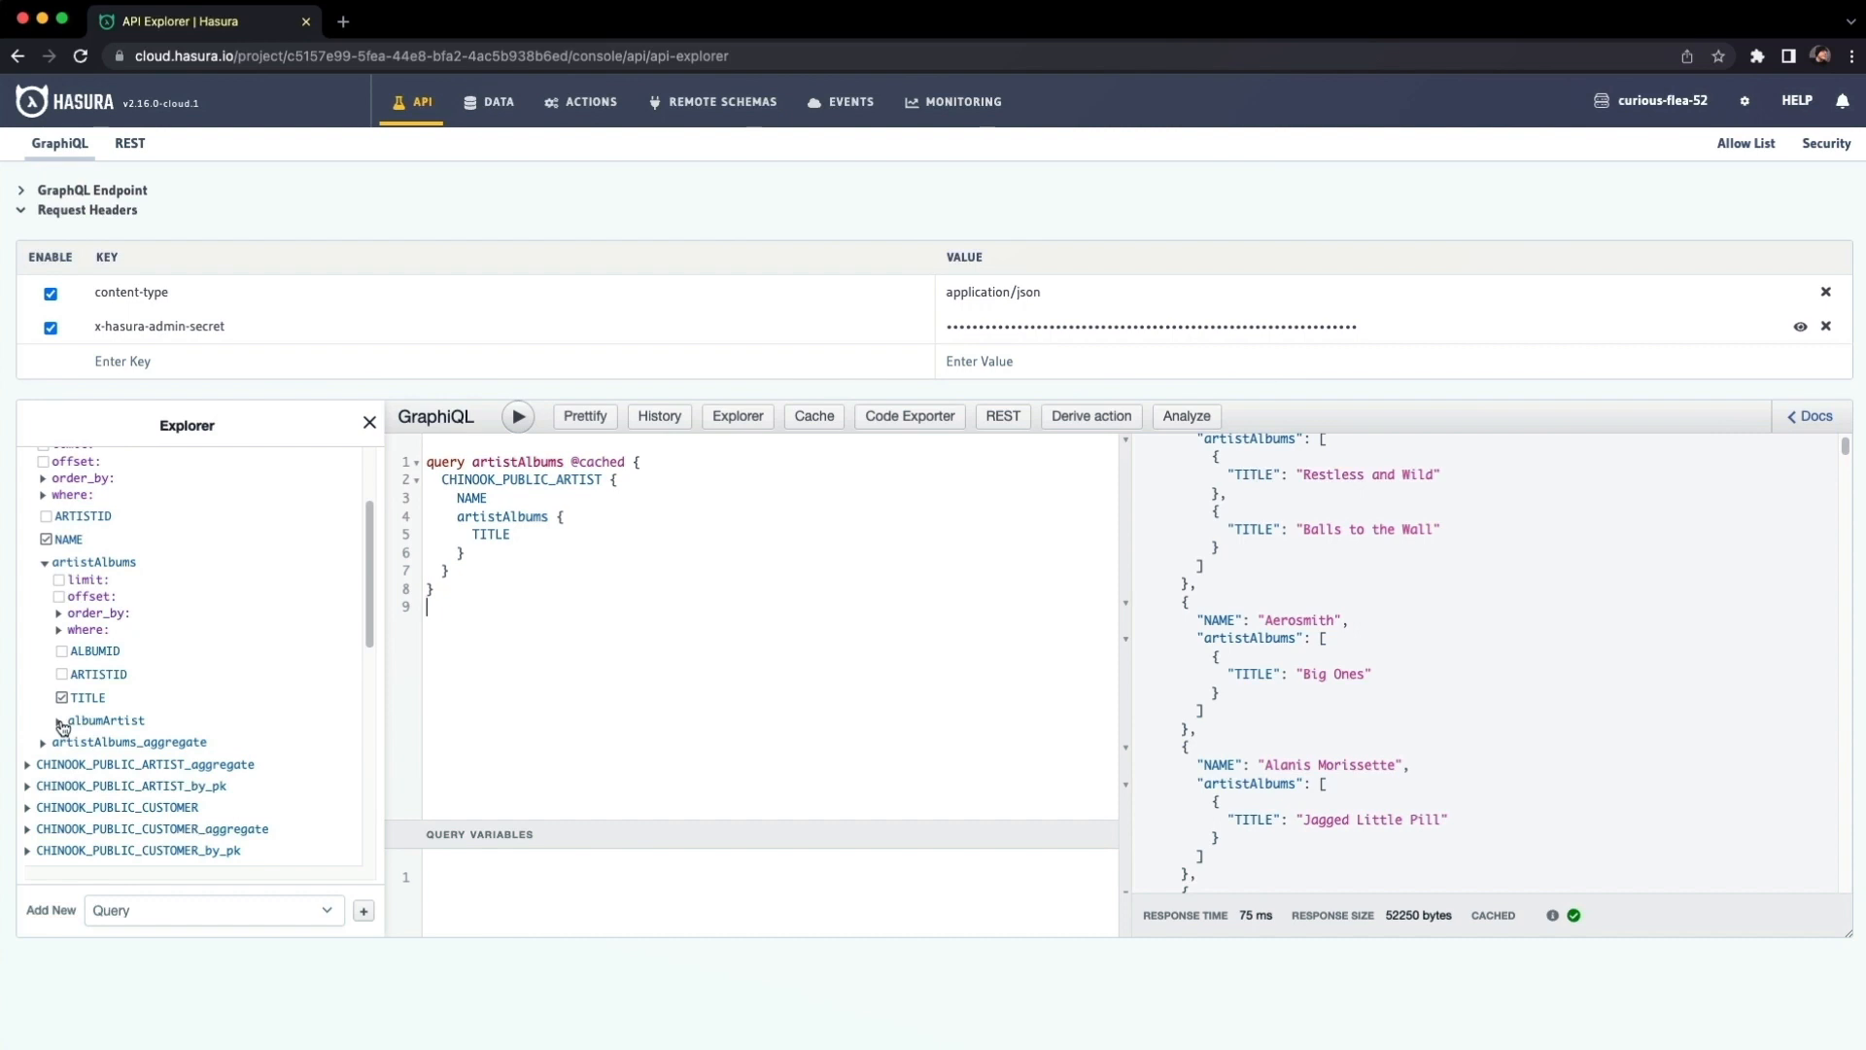
left_click(61, 724)
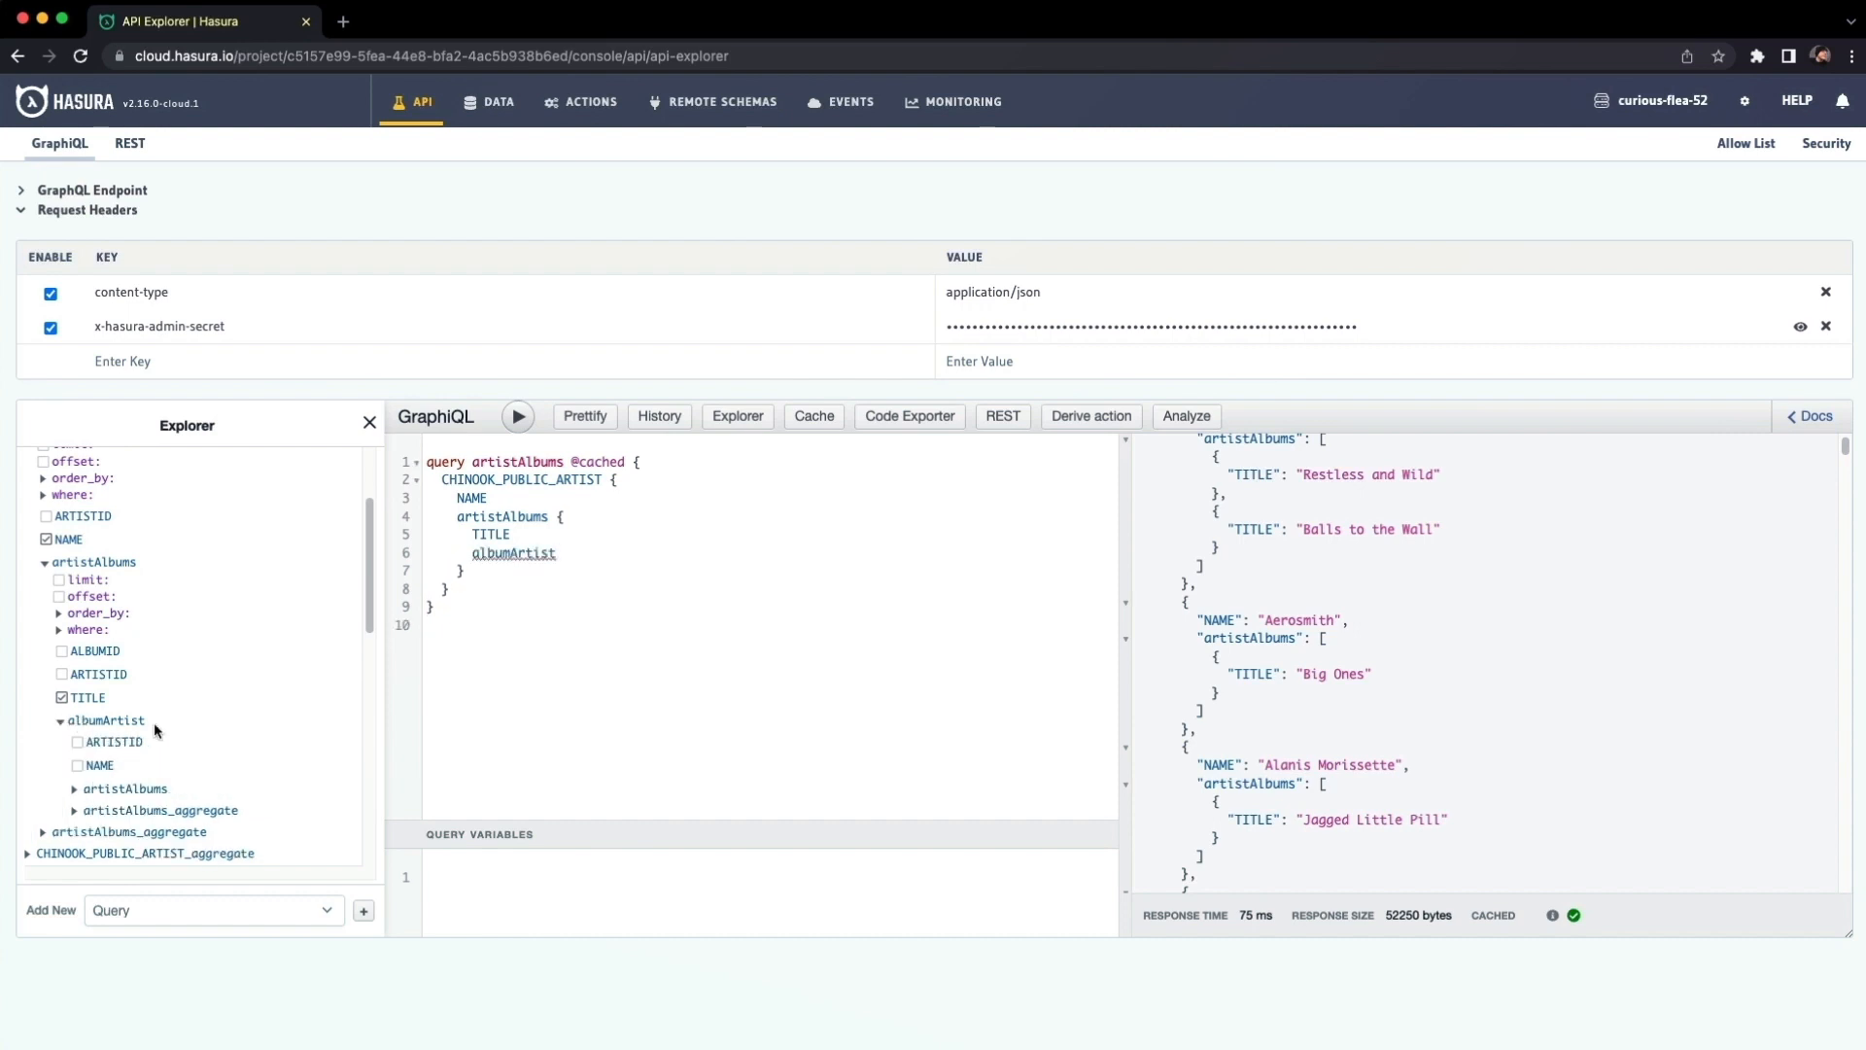
scroll(152, 724, "down", 3)
left_click(97, 638)
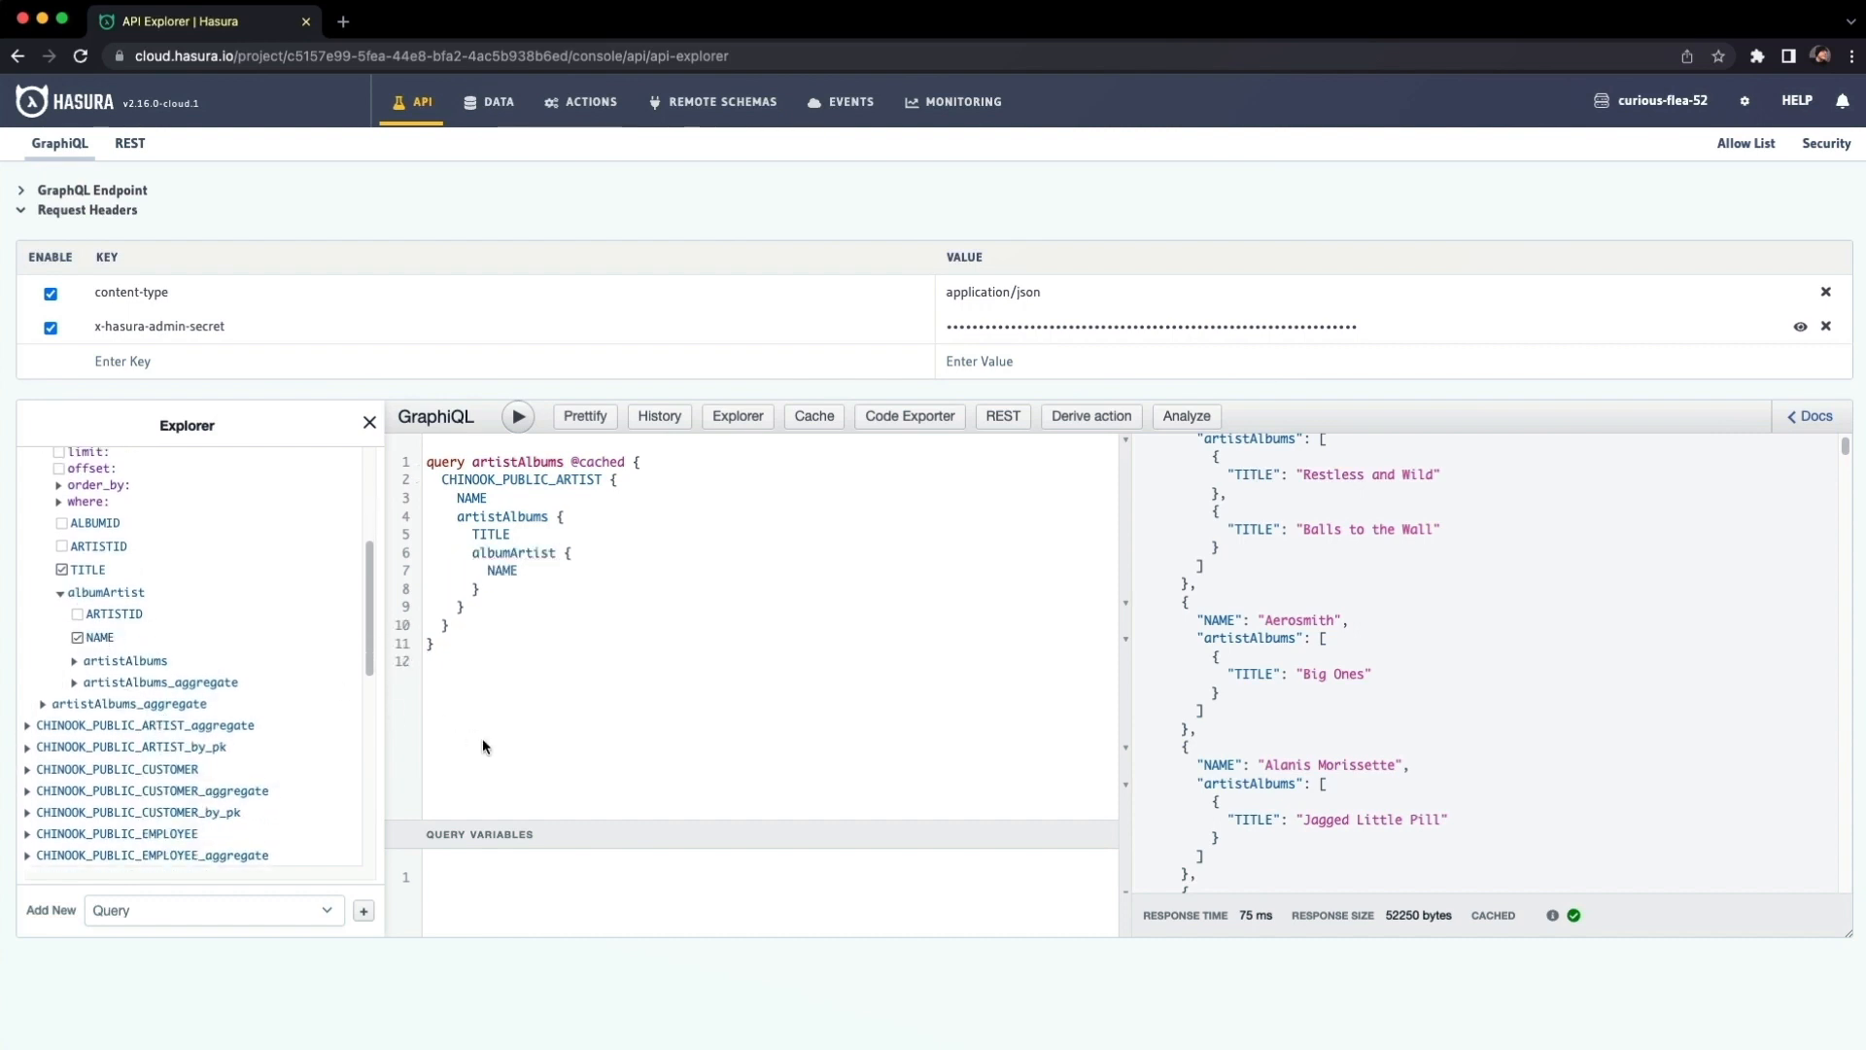
- Run the extended query and examine the first artist's name, album titles and nested albumArtist name in the response
left_click(519, 416)
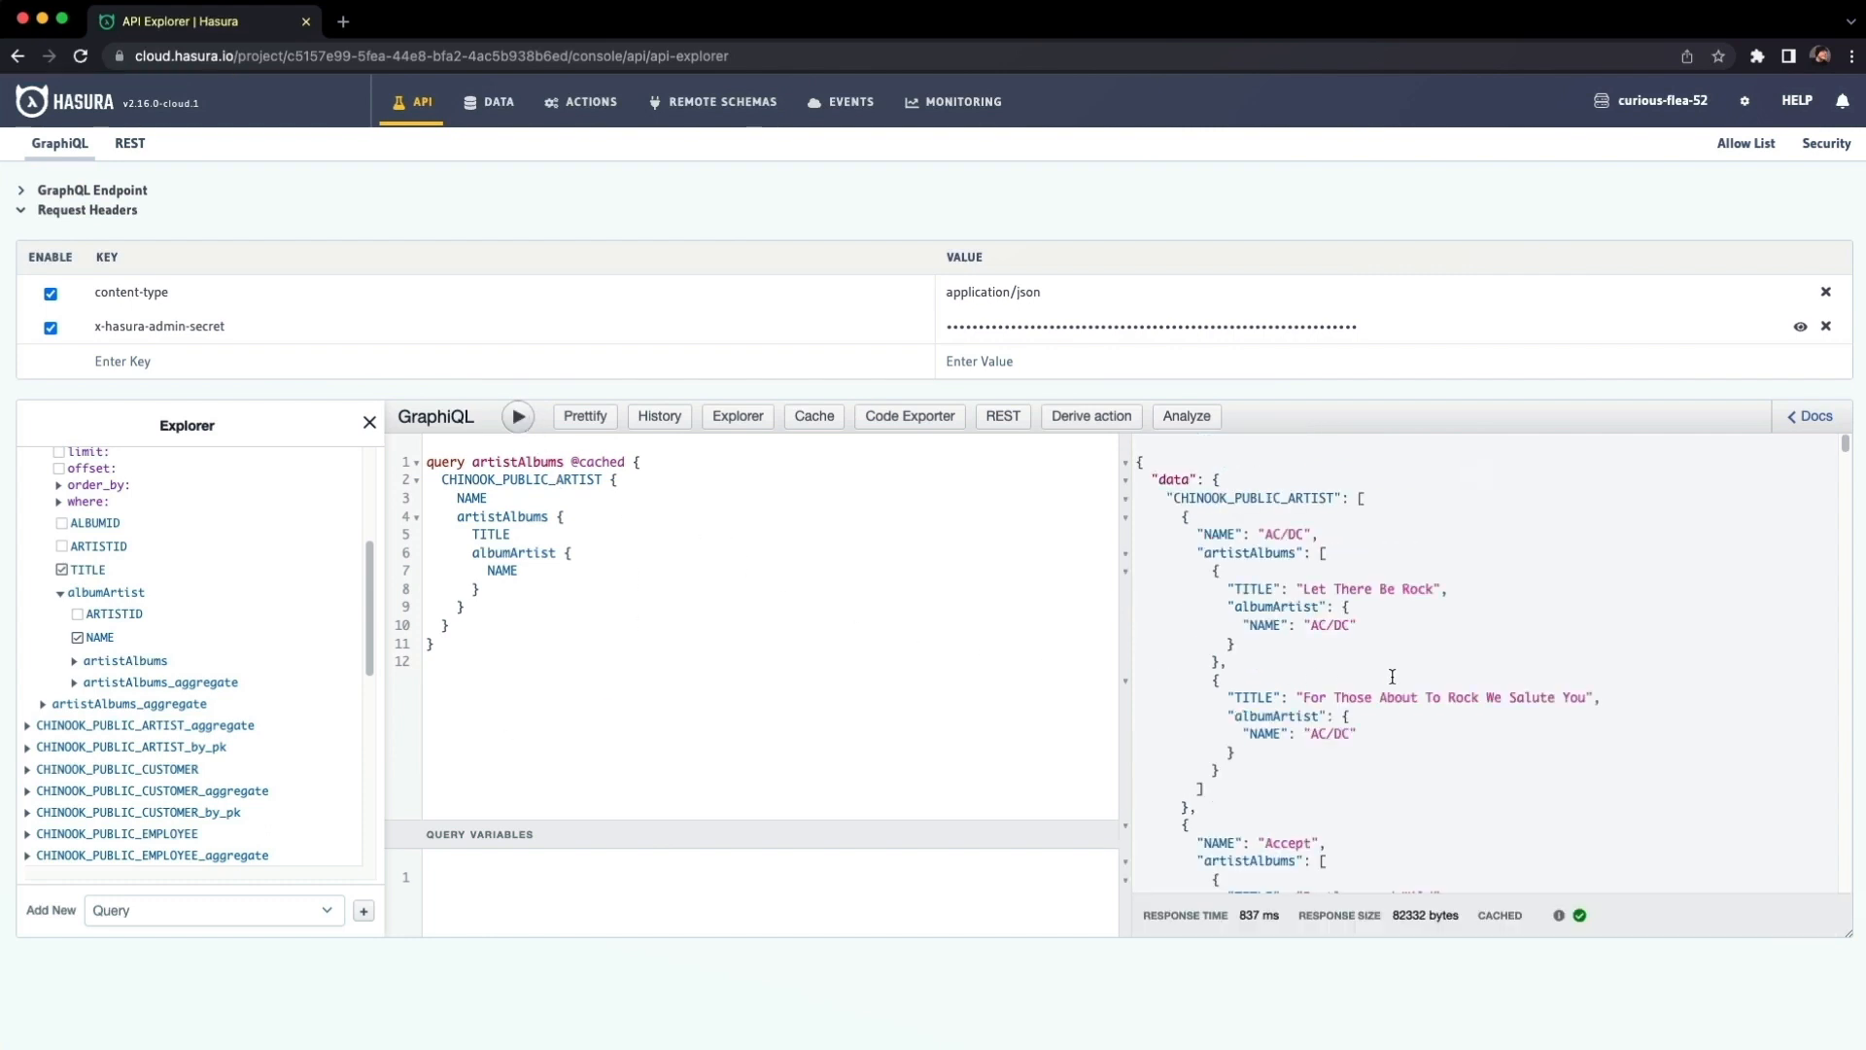
left_click_drag(1197, 535, 1339, 539)
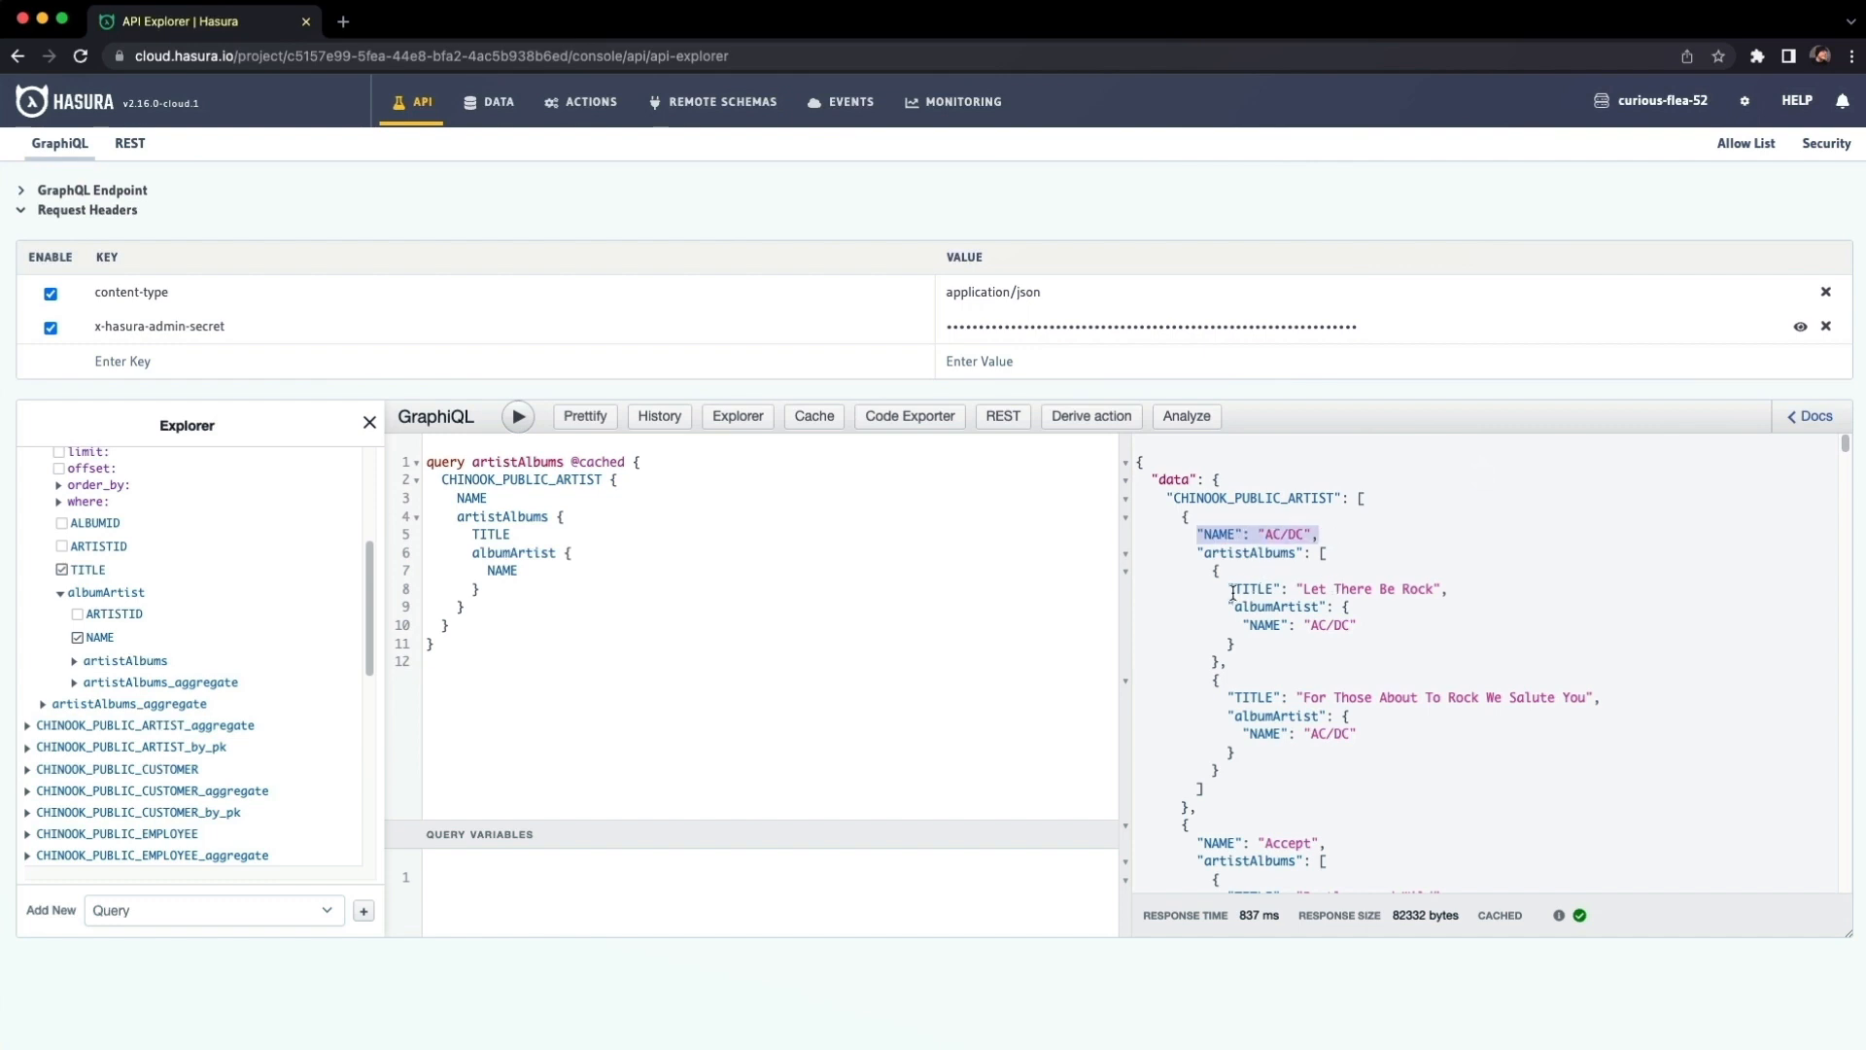
left_click_drag(1229, 589, 1426, 599)
left_click_drag(1252, 698, 1372, 700)
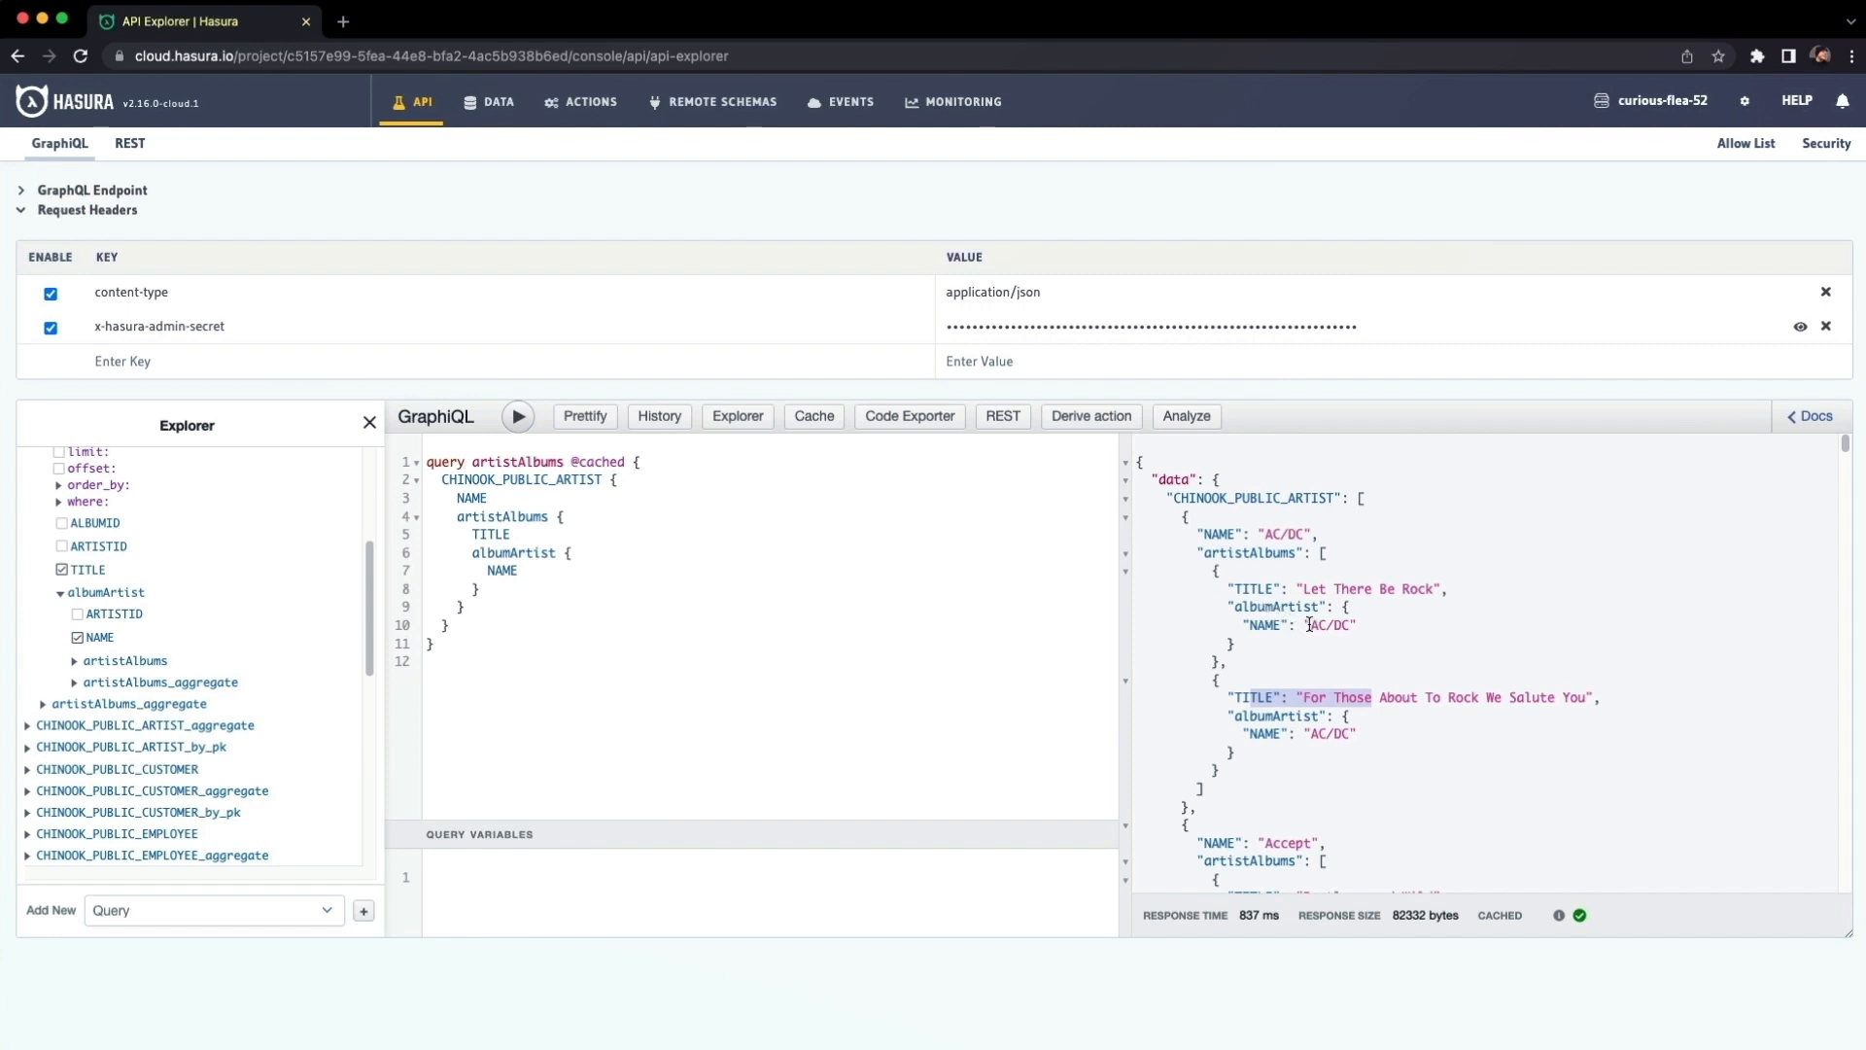
left_click_drag(1311, 625, 1357, 625)
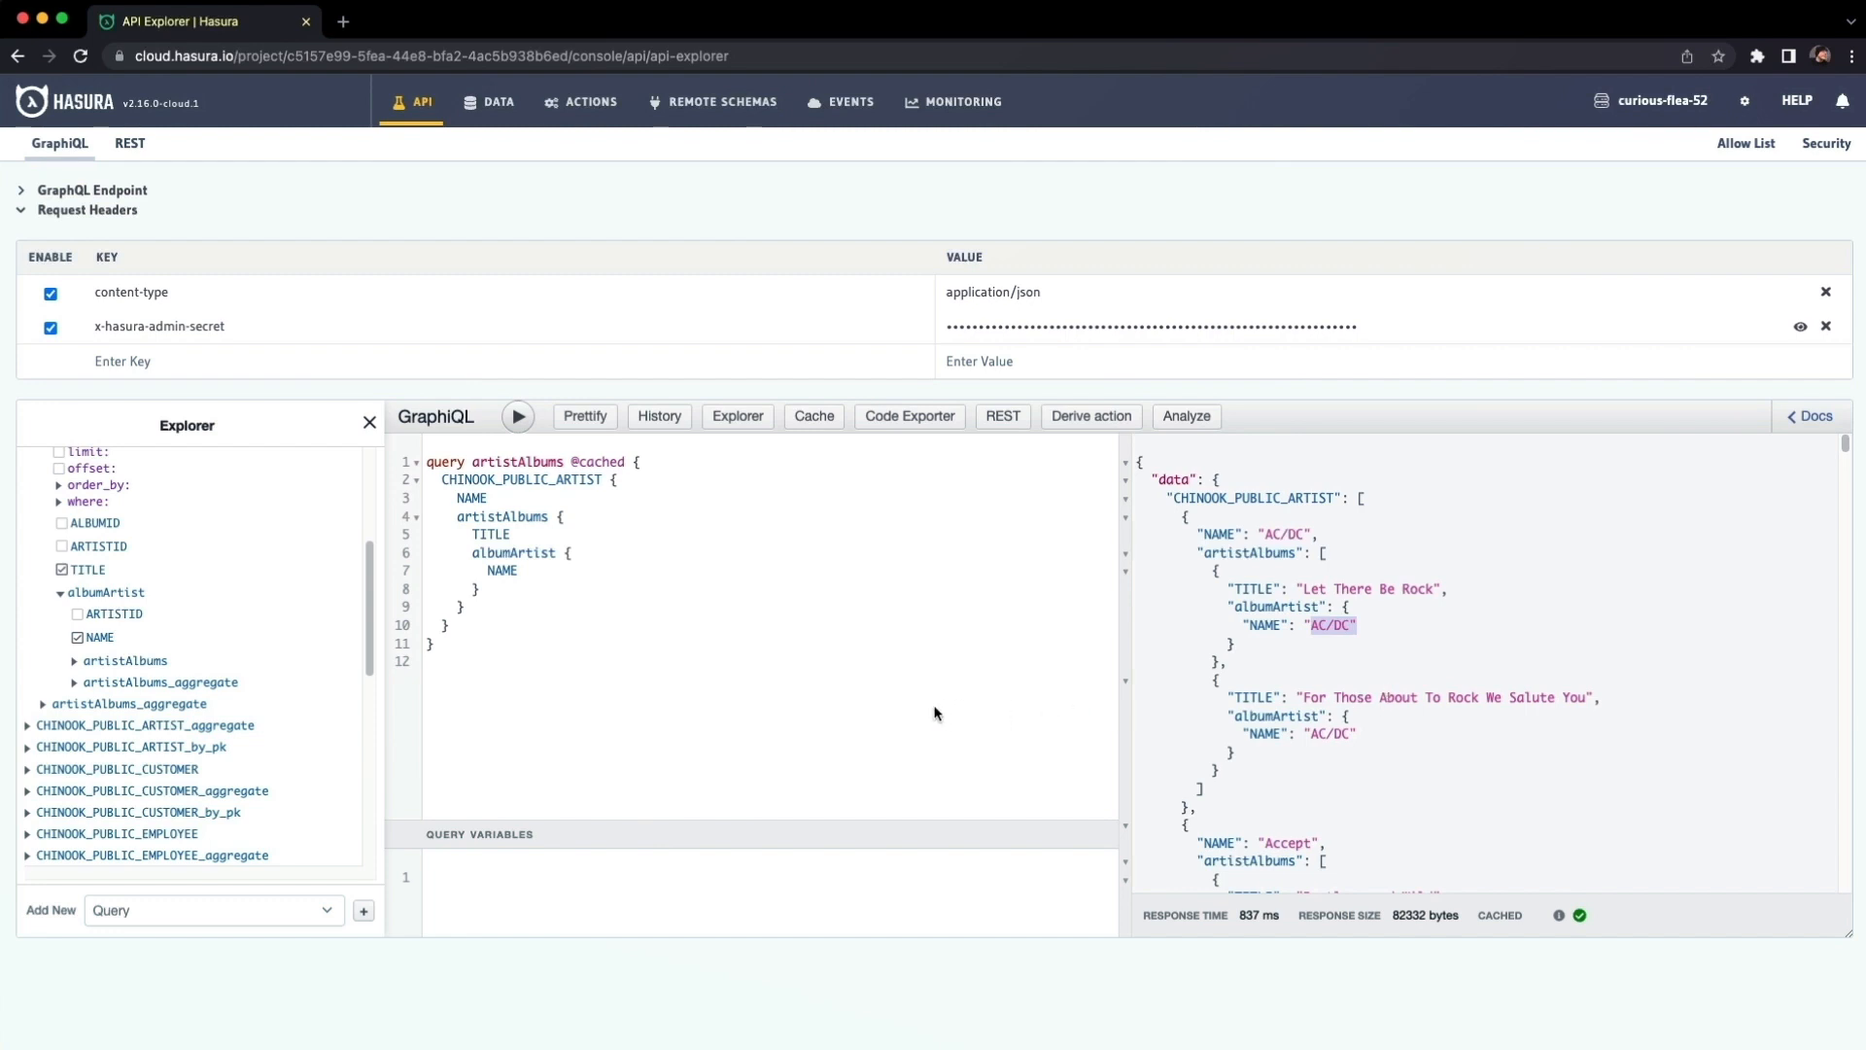
left_click(864, 702)
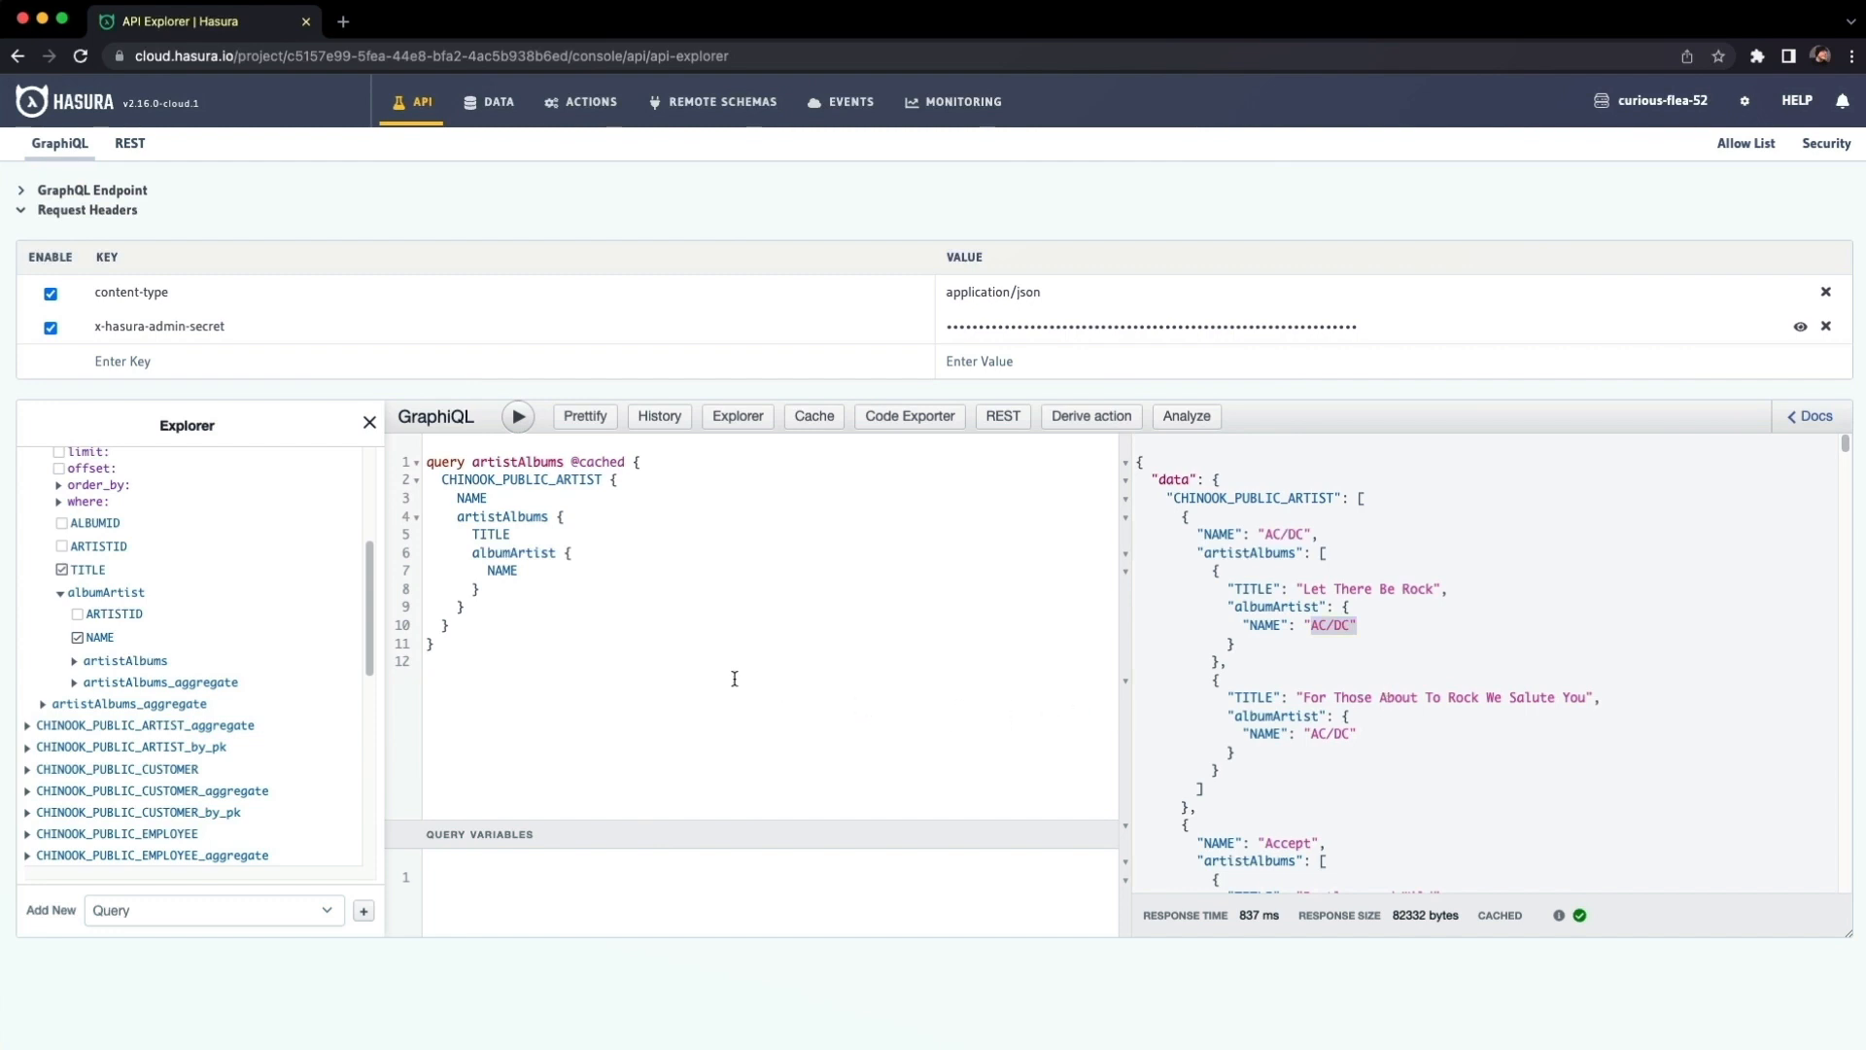